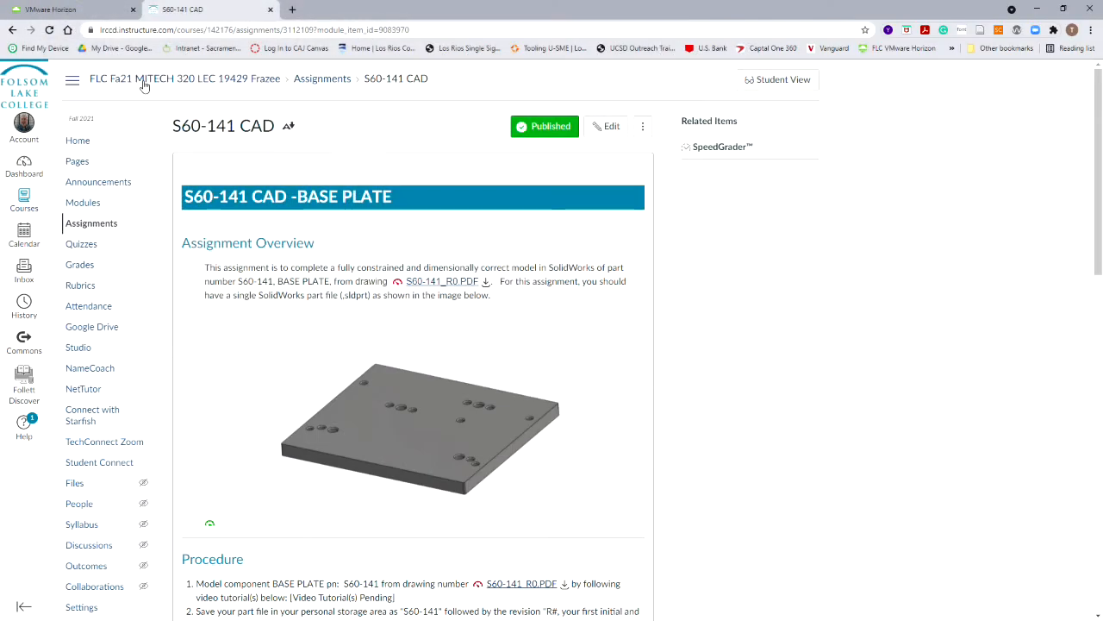
Switch to SOLIDWORKS and create a new part with IPS units and the ANSI dimension standard.
click(52, 9)
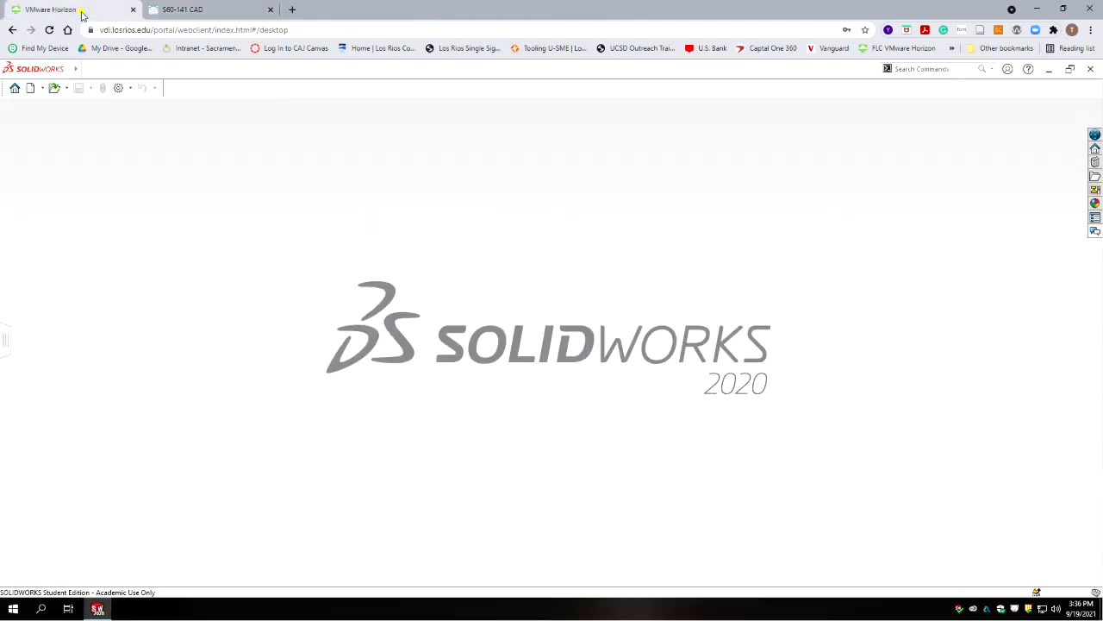
click(30, 88)
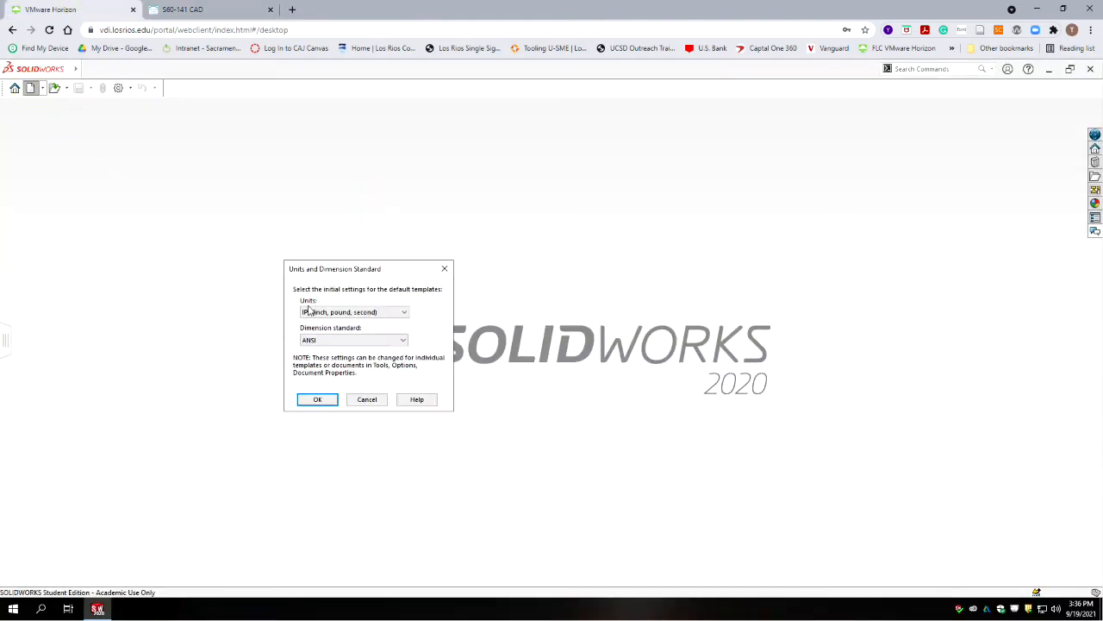
click(319, 399)
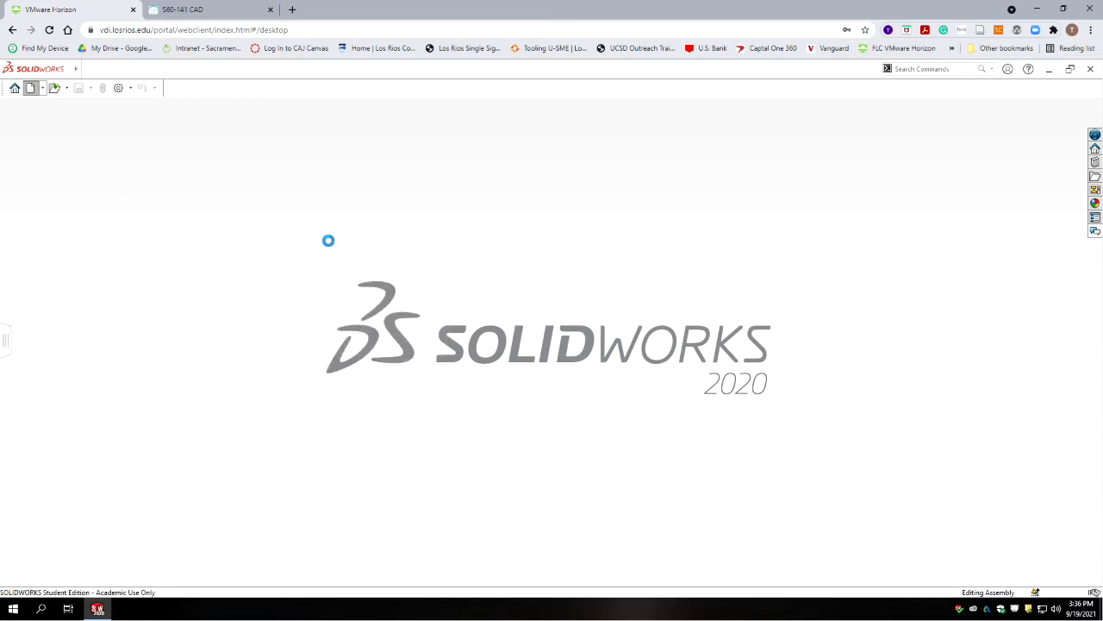
double_click(252, 326)
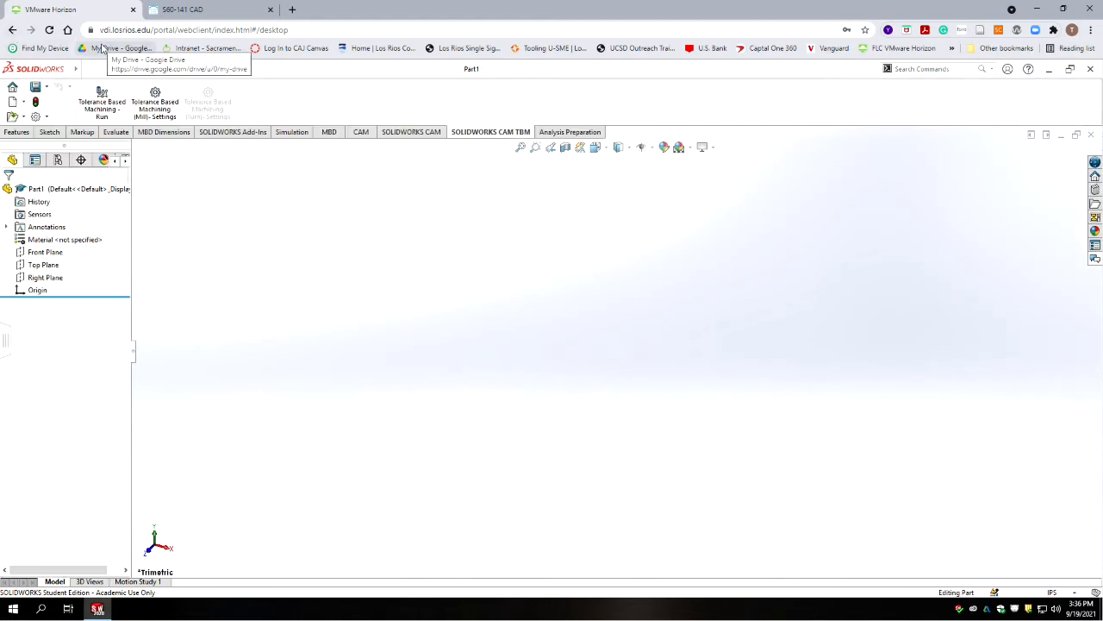
Save the part in Documents under a name made of S60-141_R0, the author's first initial and last name.
mouse_move(76, 69)
click(131, 69)
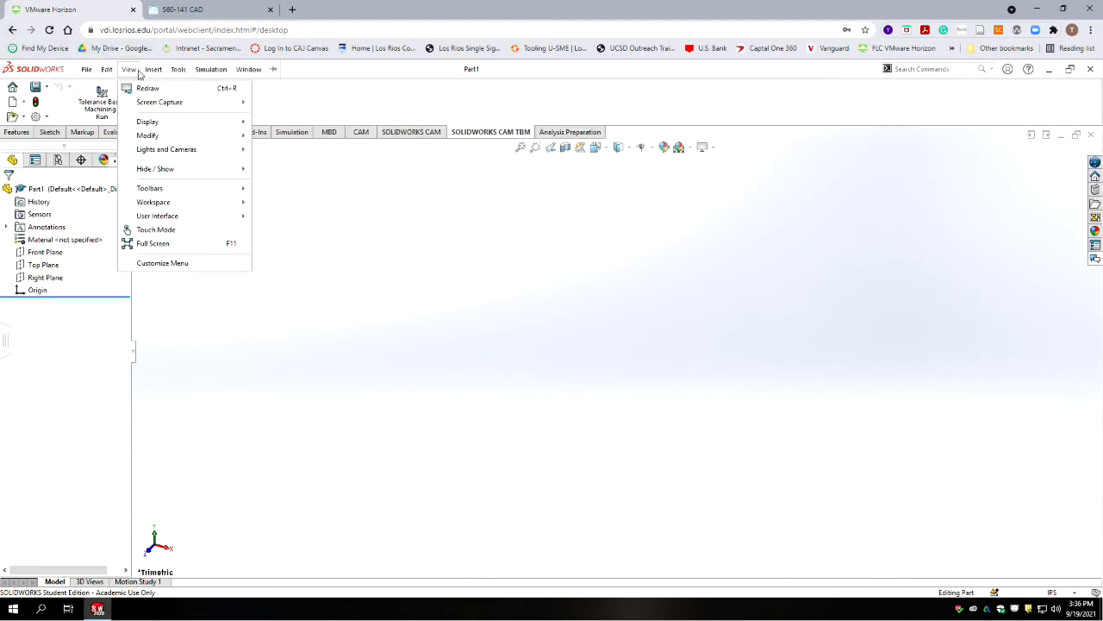
click(86, 71)
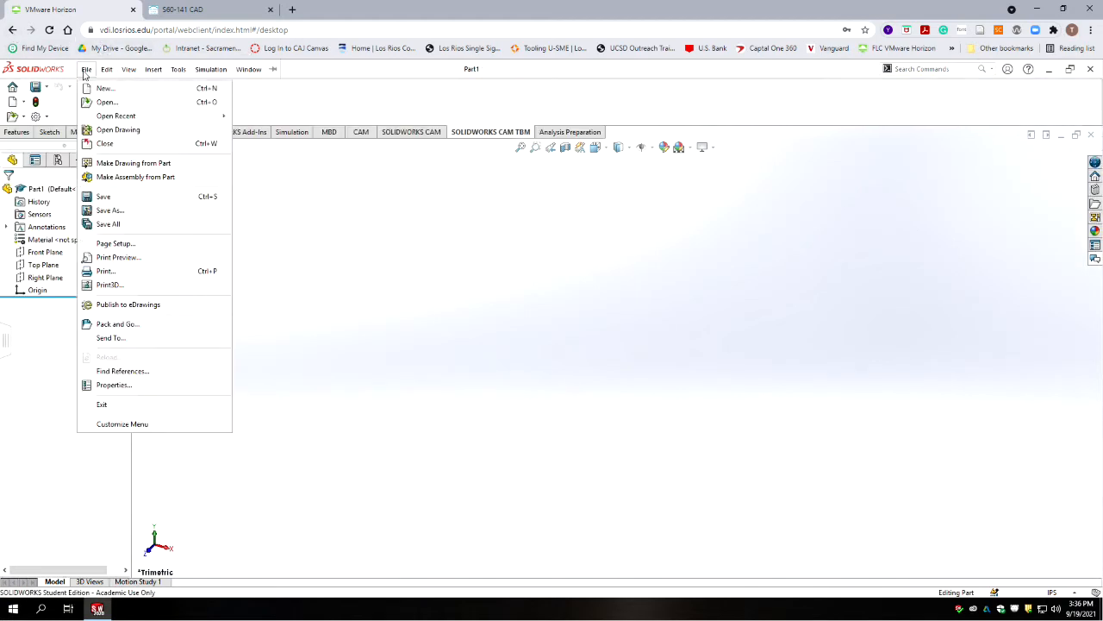
click(121, 210)
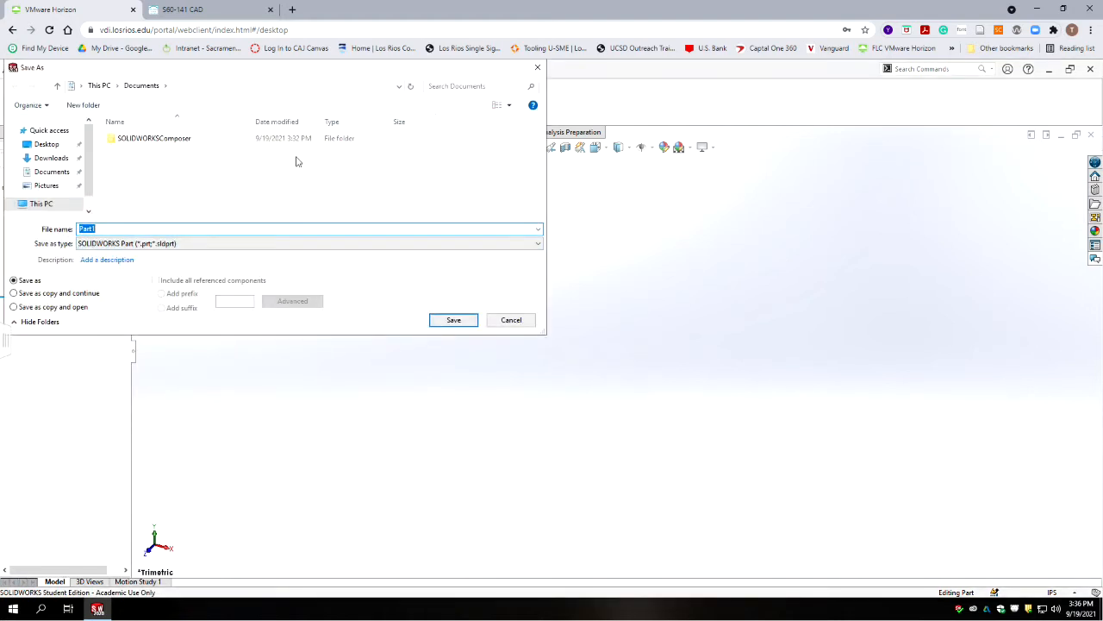
text(S60-14)
click(457, 324)
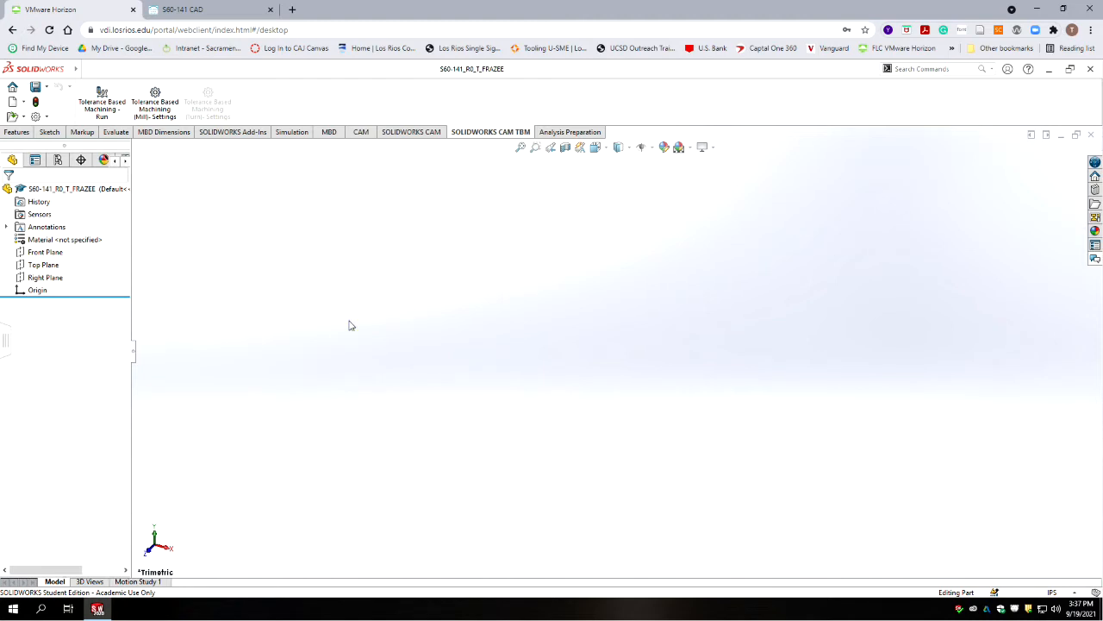
Turn on the display of the reference planes and start a sketch on the Front Plane.
click(653, 147)
click(658, 162)
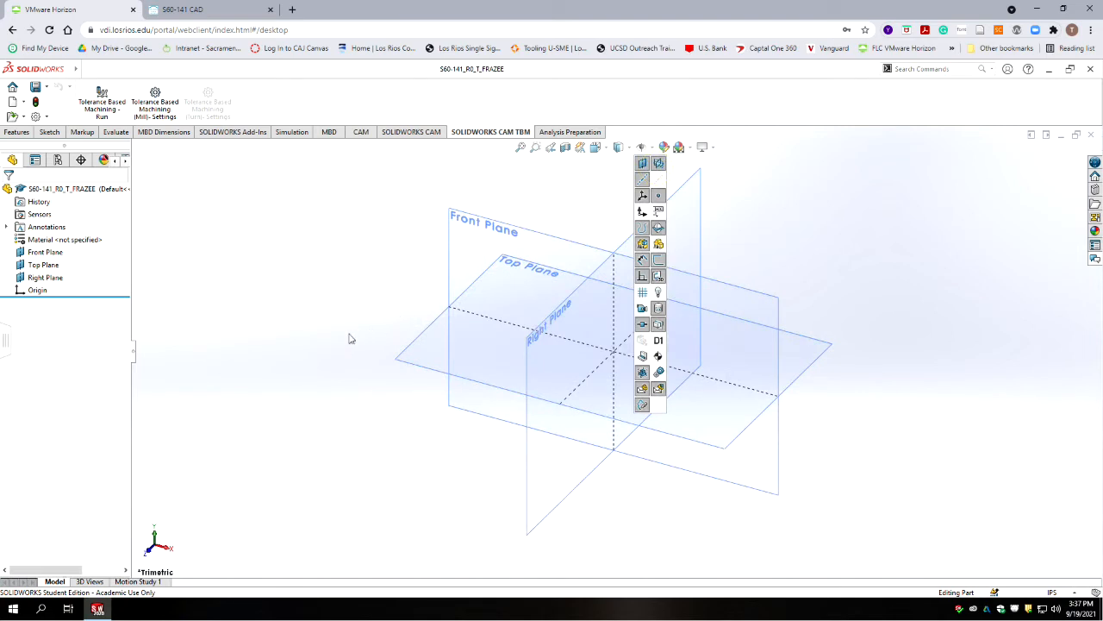
click(336, 338)
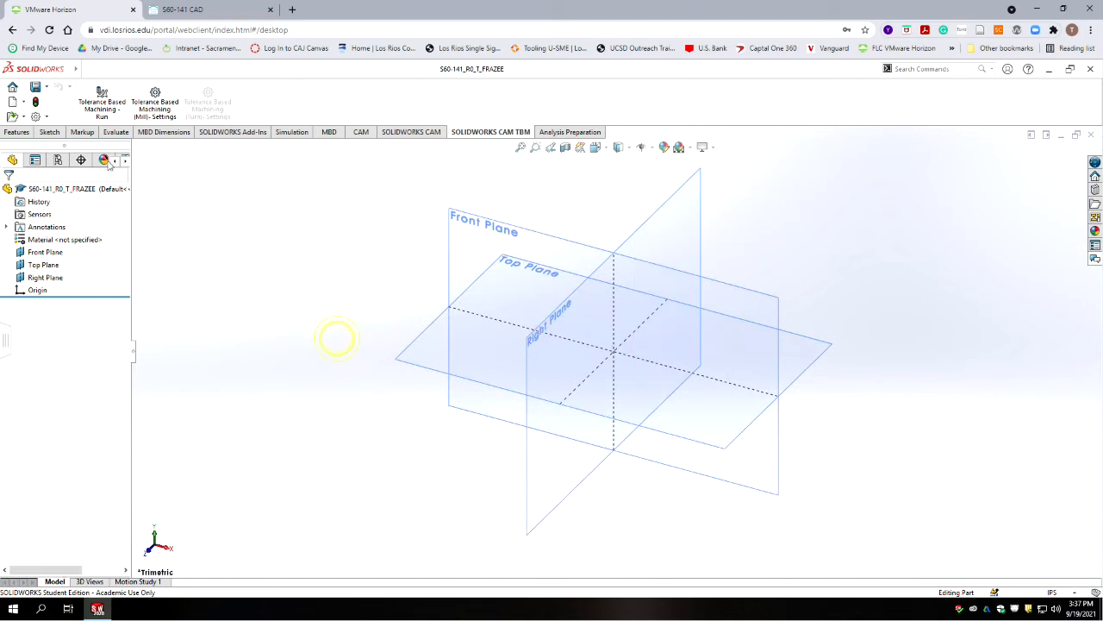
click(47, 136)
click(515, 271)
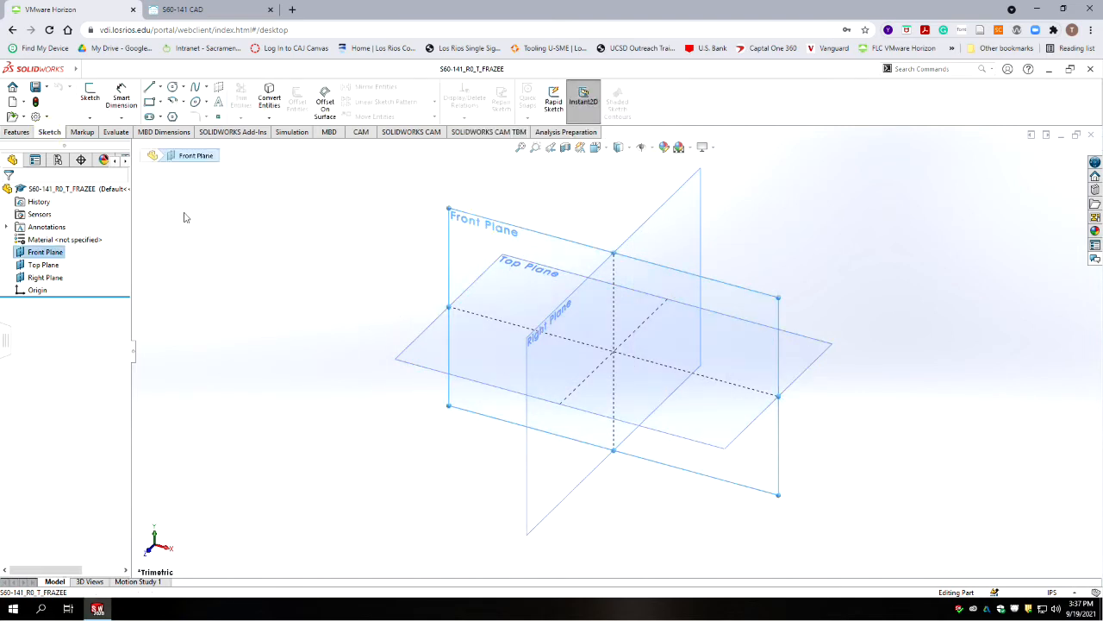
click(90, 97)
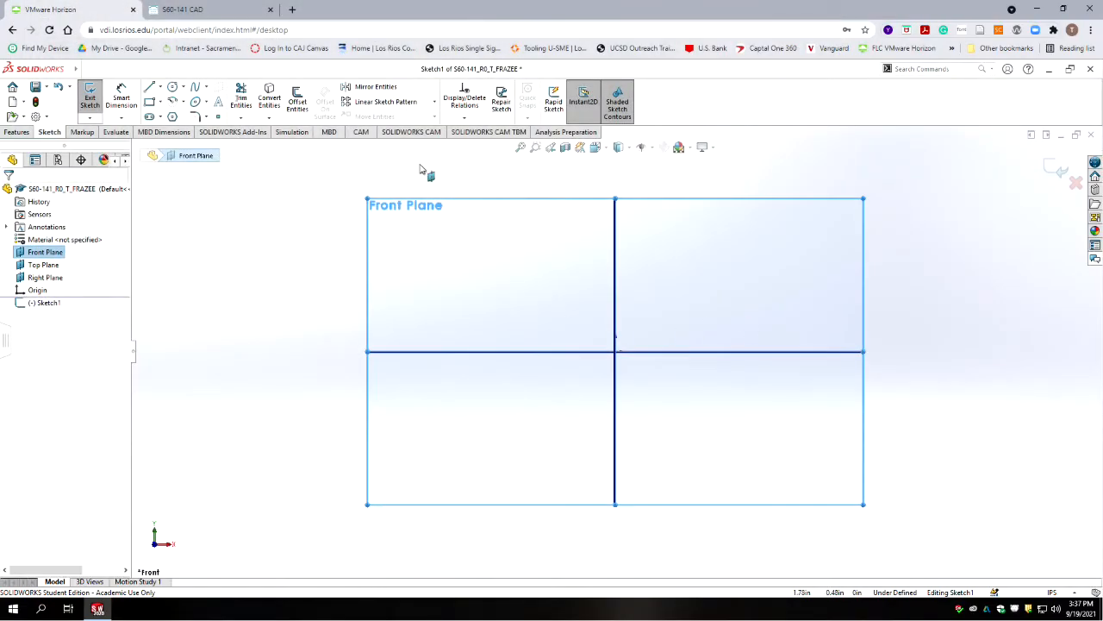
Sketch a corner rectangle about 3.96 in wide and 2.72 in high with its first corner on the origin.
click(149, 101)
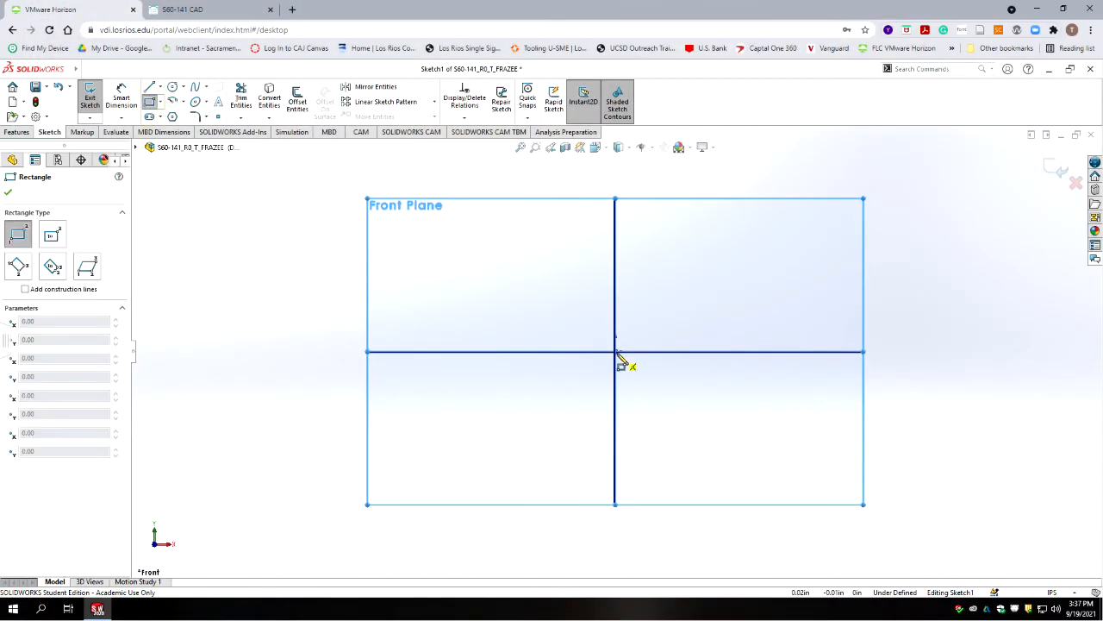
click(616, 353)
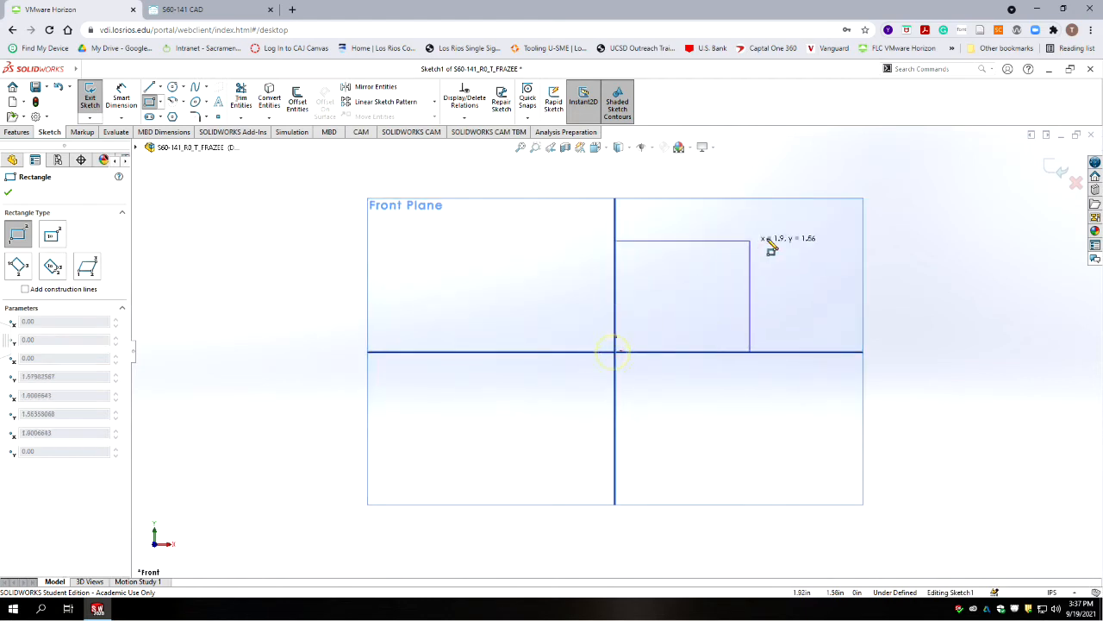
click(899, 164)
scroll(747, 349, up, 3)
scroll(759, 340, down, 5)
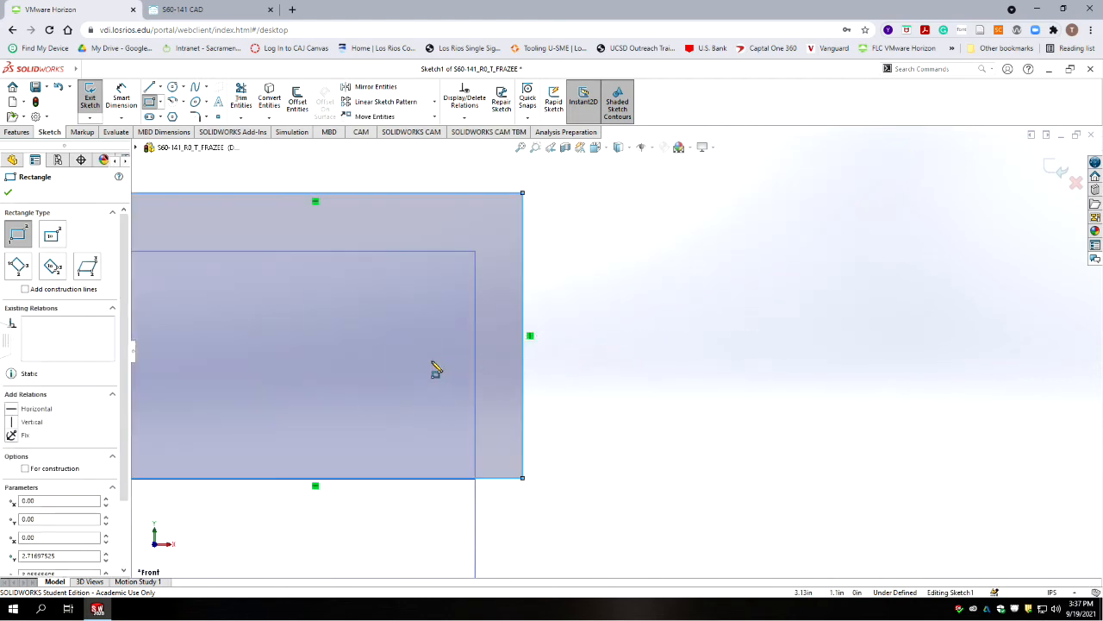
scroll(363, 335, up, 2)
scroll(364, 334, down, 2)
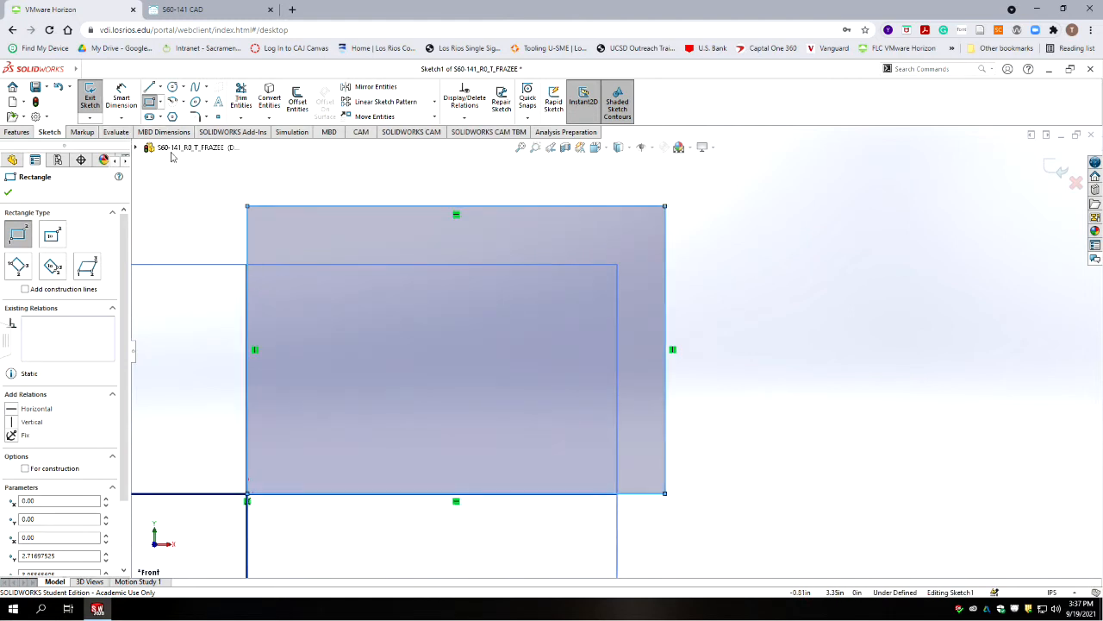
click(8, 193)
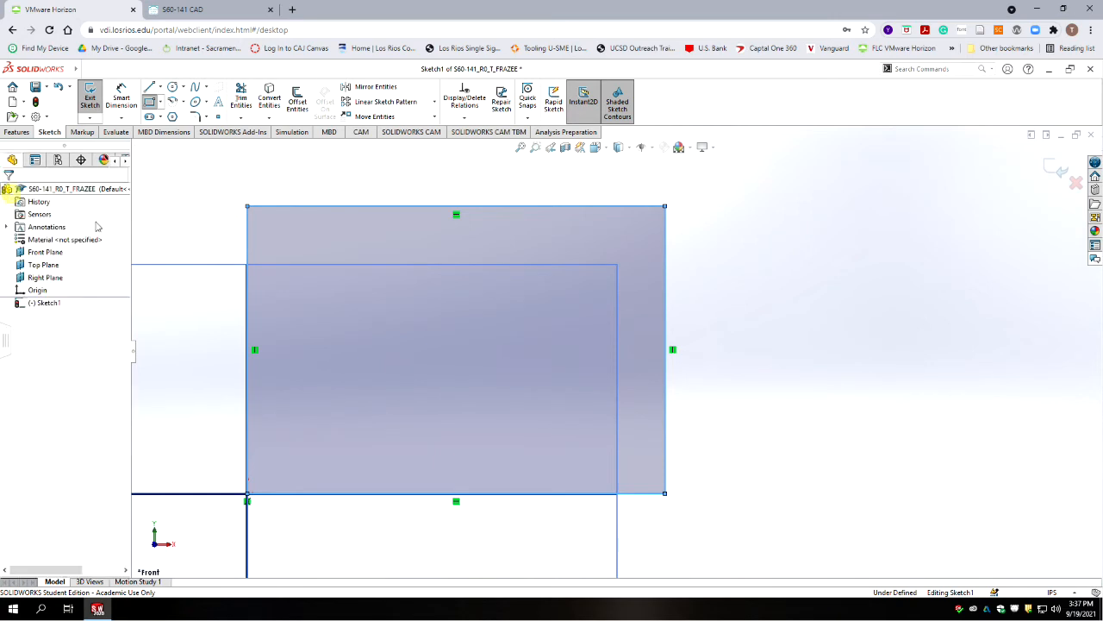
Dimension the rectangle's top edge to 4 in and its vertical side to 3.5 in.
click(121, 96)
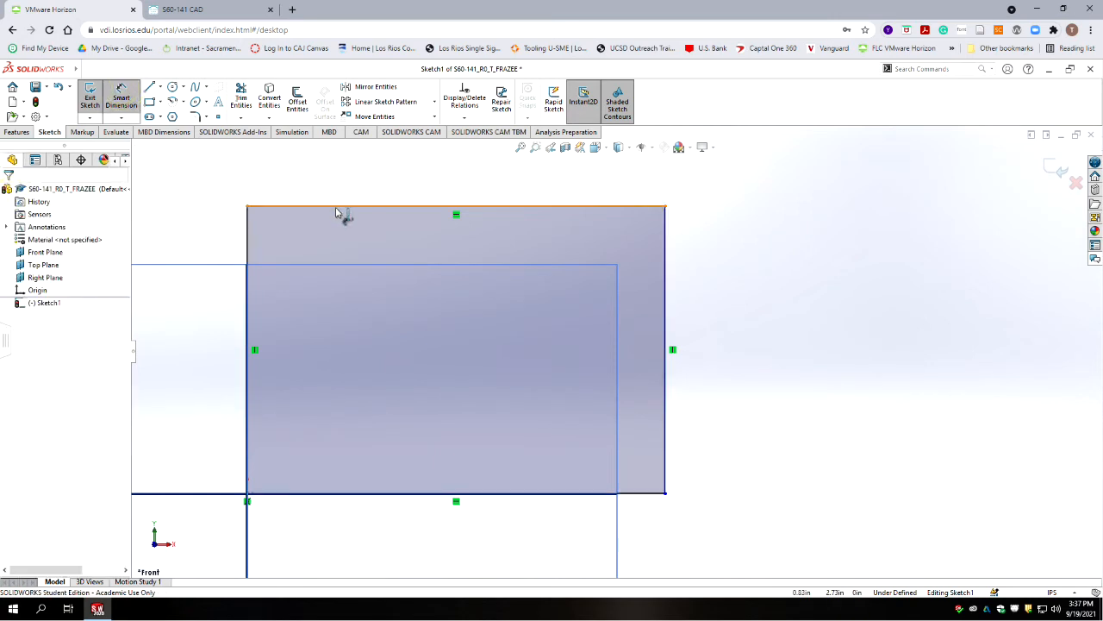
click(338, 208)
click(338, 168)
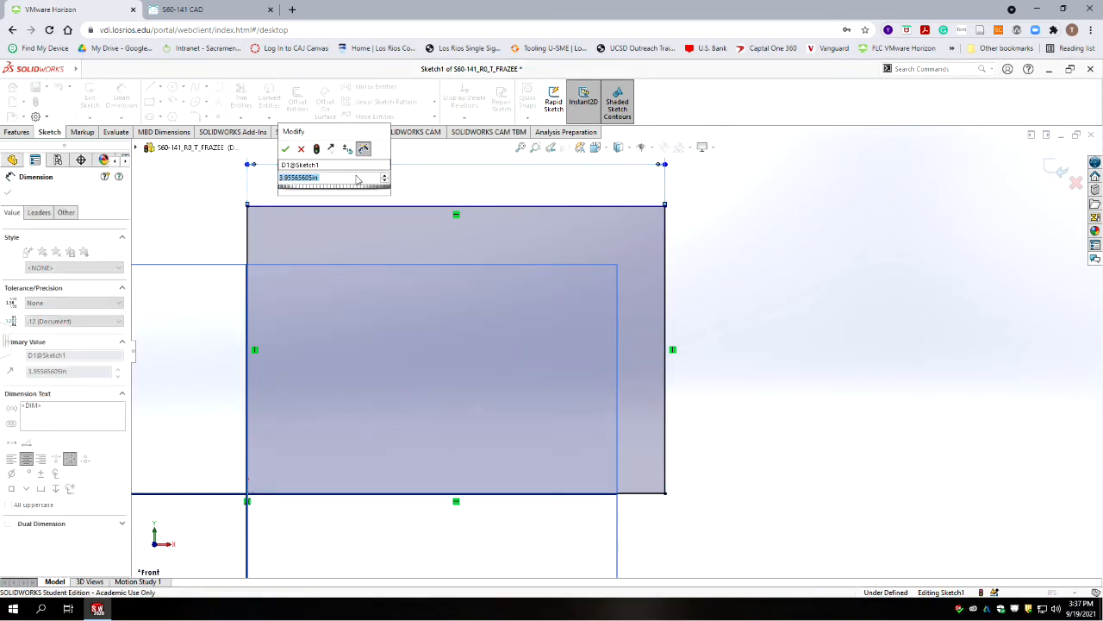
text(4)
key(Return)
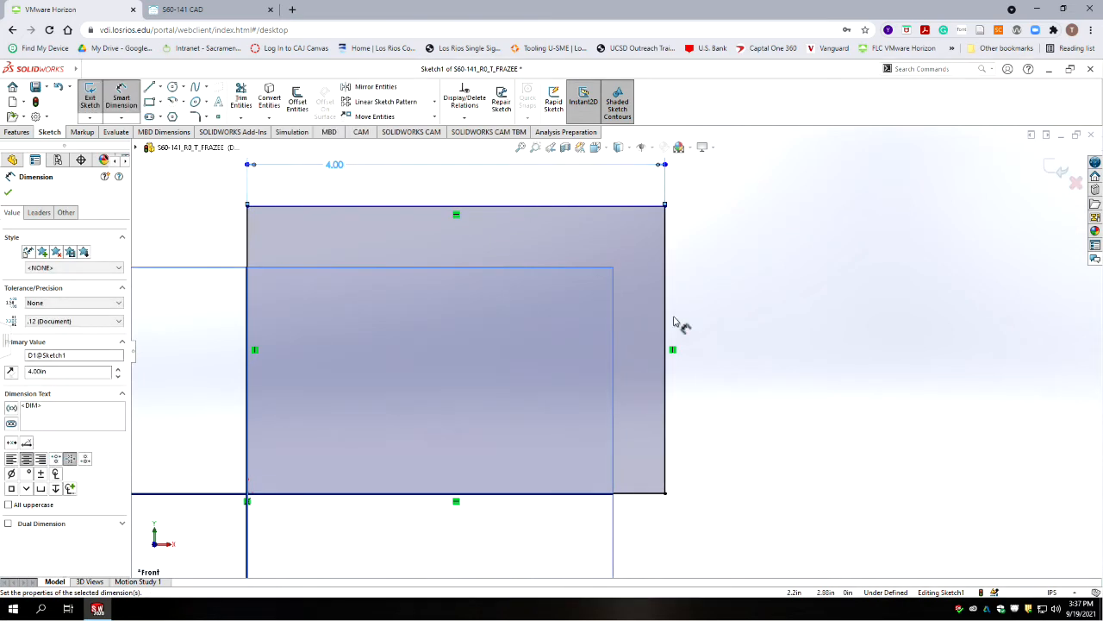
click(664, 256)
double_click(732, 273)
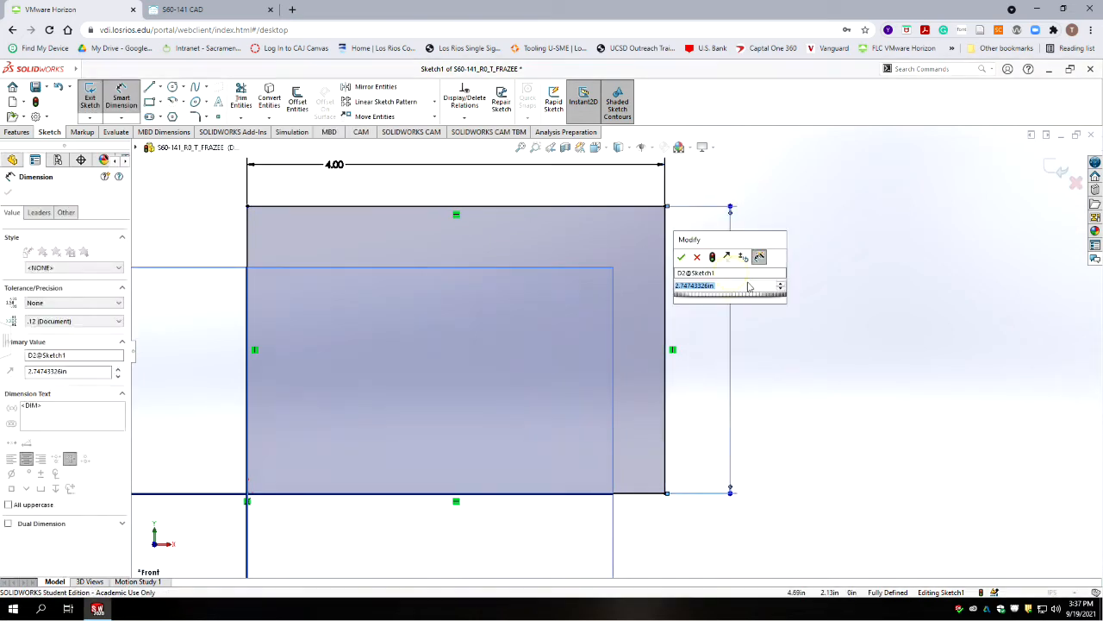
text(2.75)
key(Return)
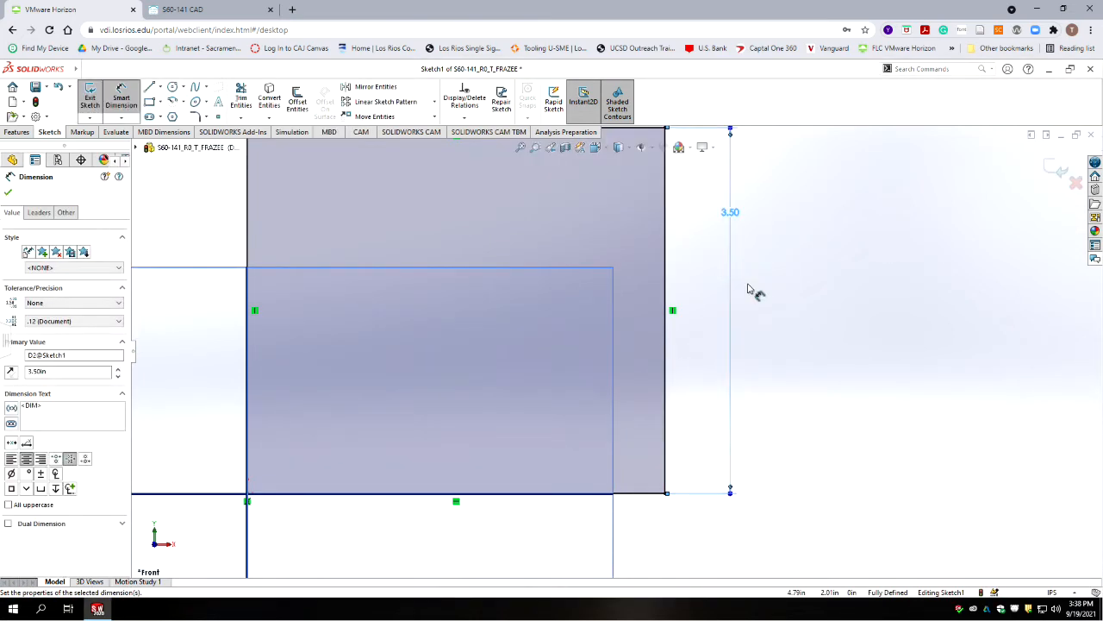
key(f)
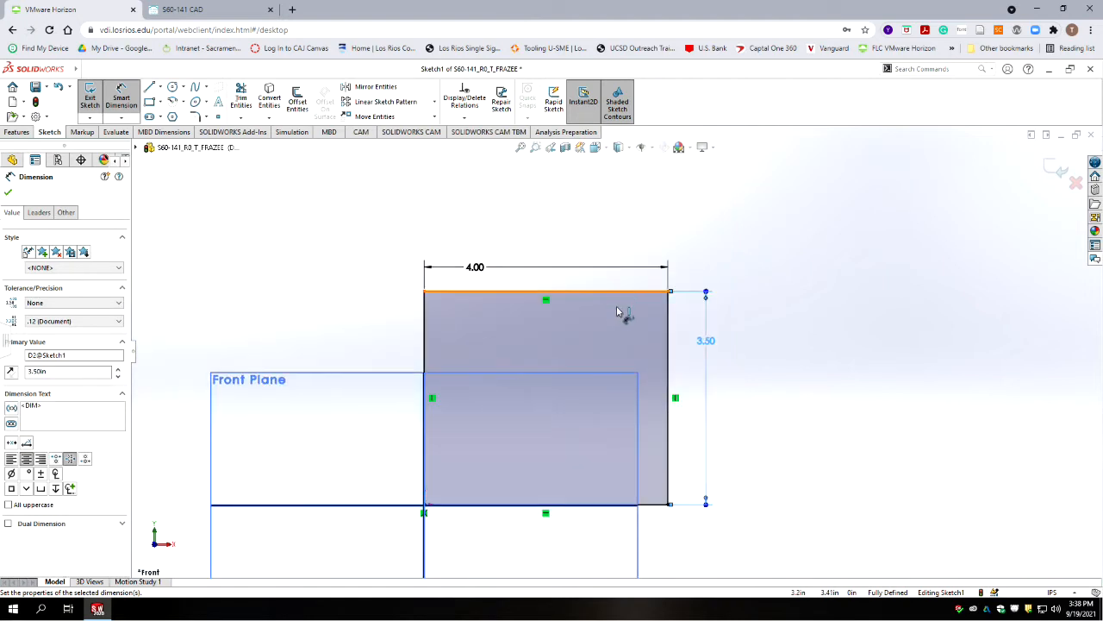
Close the sketch and extrude the rectangle as a blind boss 0.25 in deep.
scroll(375, 362, down, 2)
mouse_move(370, 357)
middle_down()
mouse_move(369, 285)
mouse_move(437, 350)
mouse_move(394, 473)
mouse_move(364, 400)
mouse_move(335, 446)
mouse_move(354, 482)
mouse_move(372, 459)
middle_up()
scroll(492, 456, up, 4)
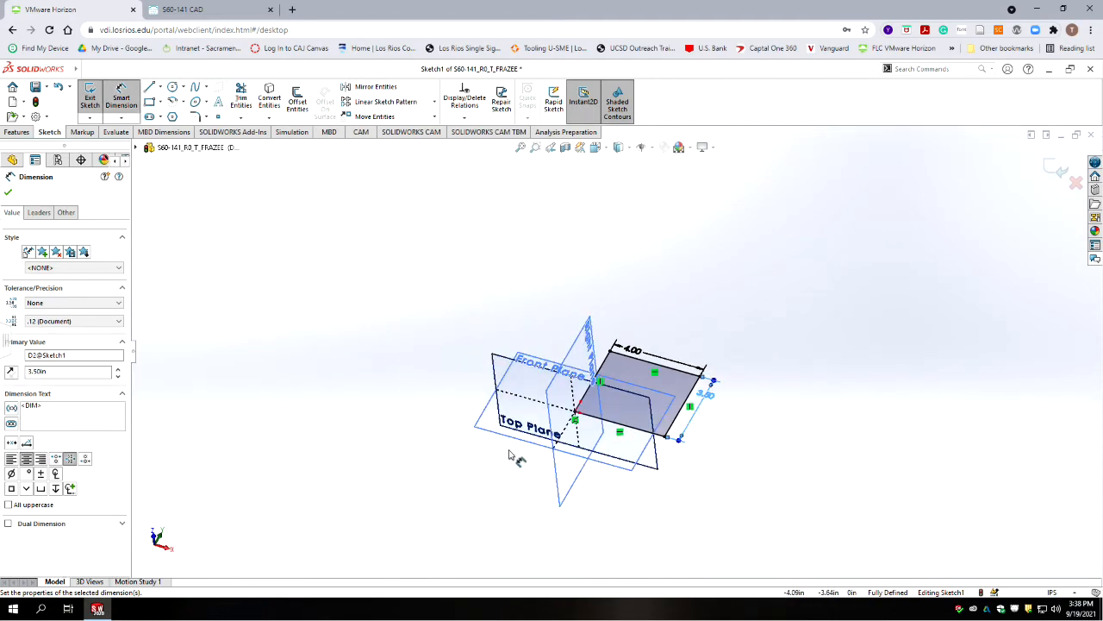
scroll(493, 332, down, 6)
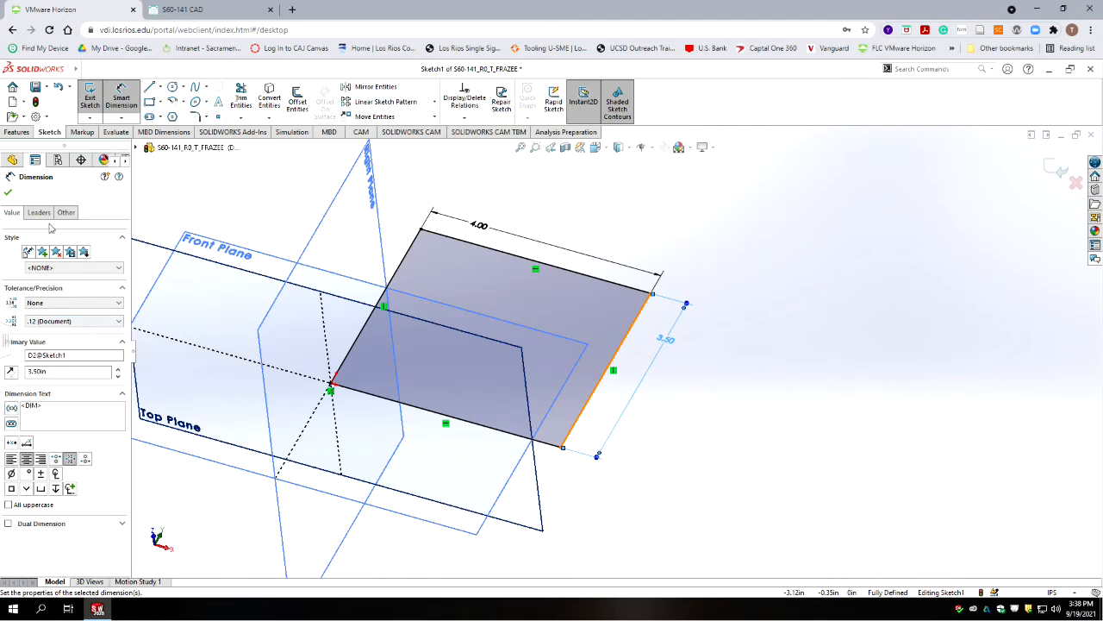
click(1053, 169)
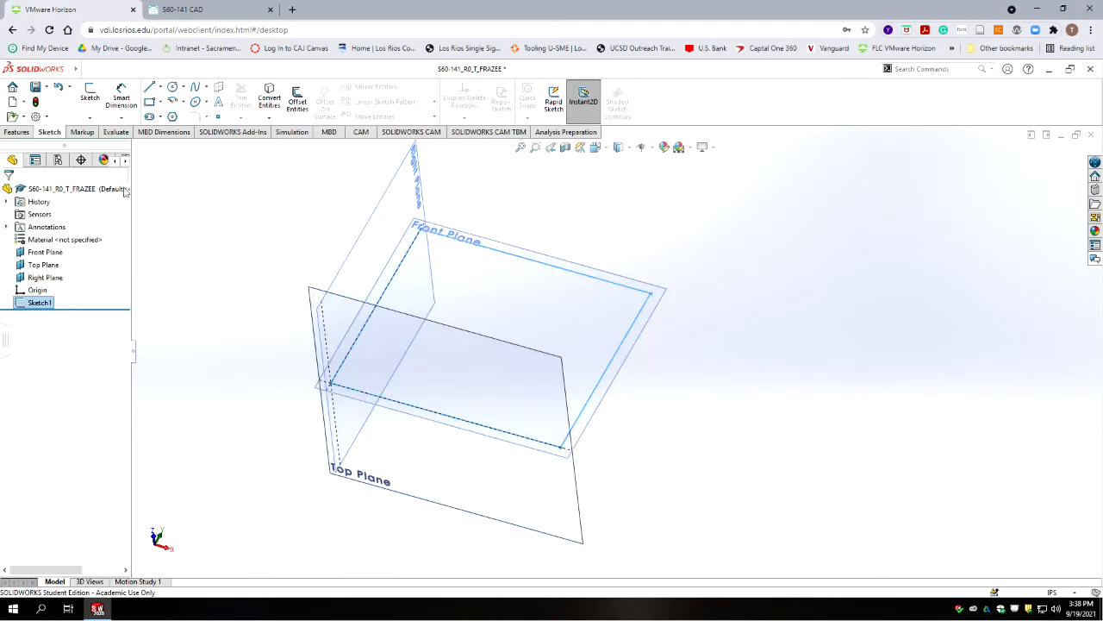
click(18, 132)
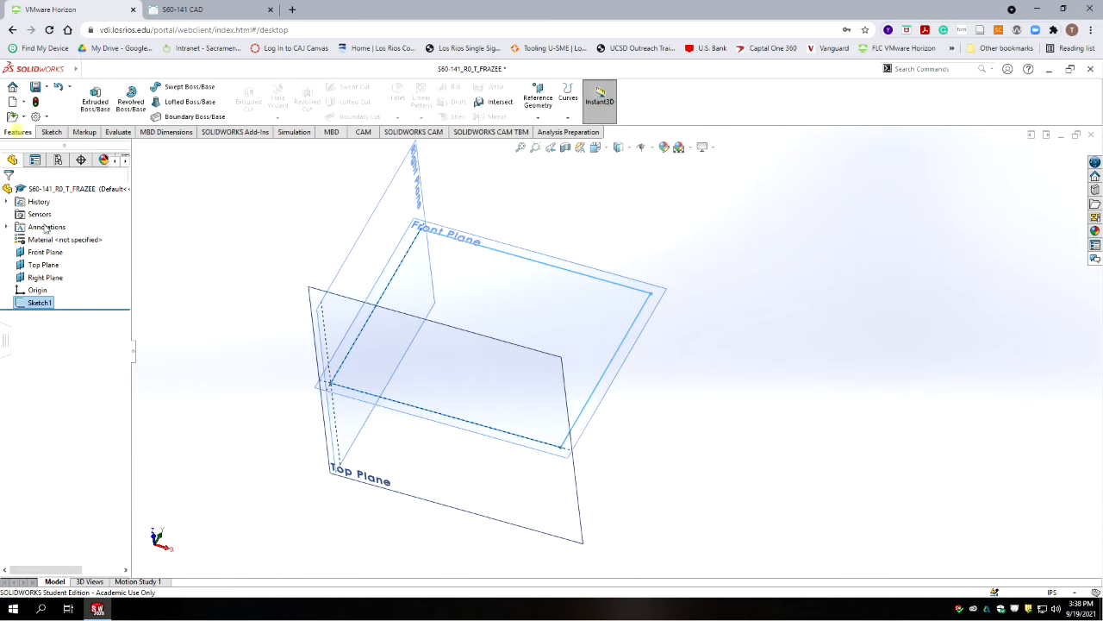
click(95, 101)
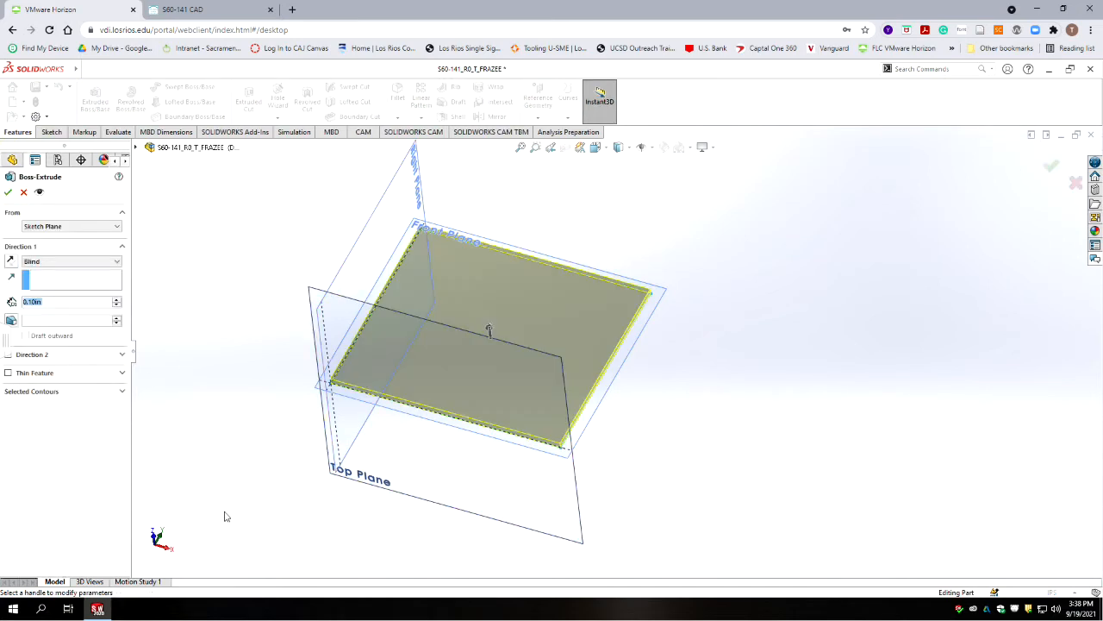
text(25)
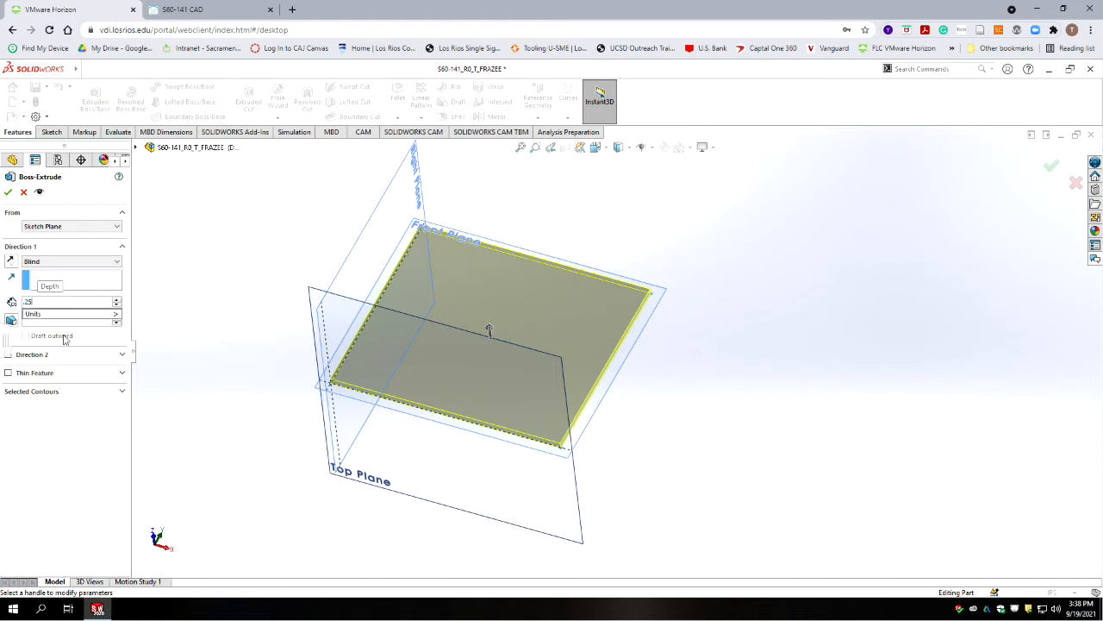
key(Return)
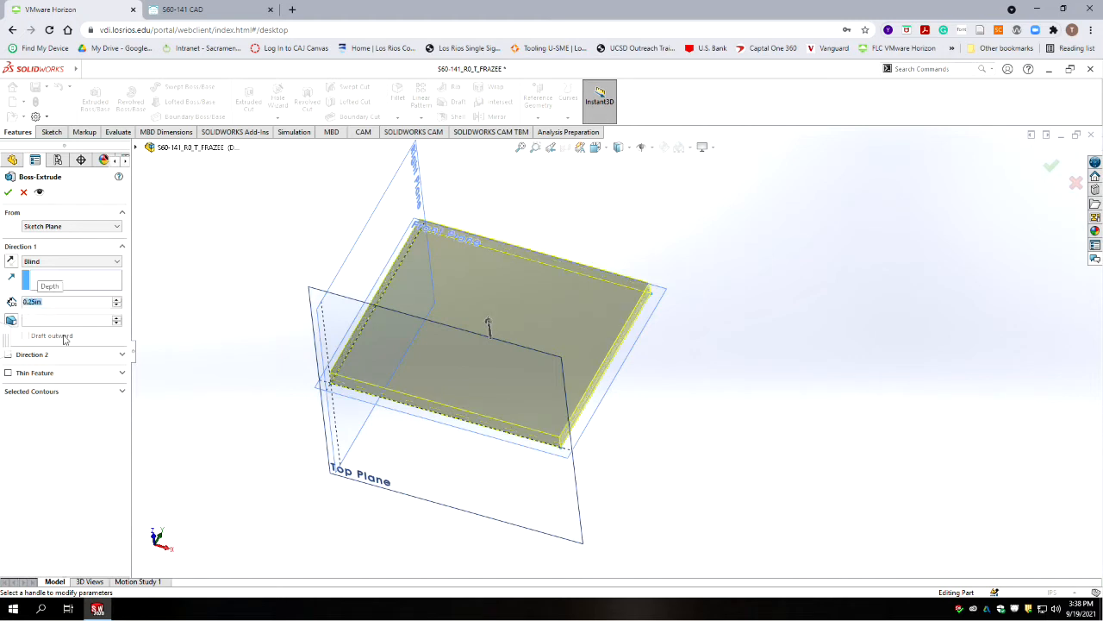
click(9, 193)
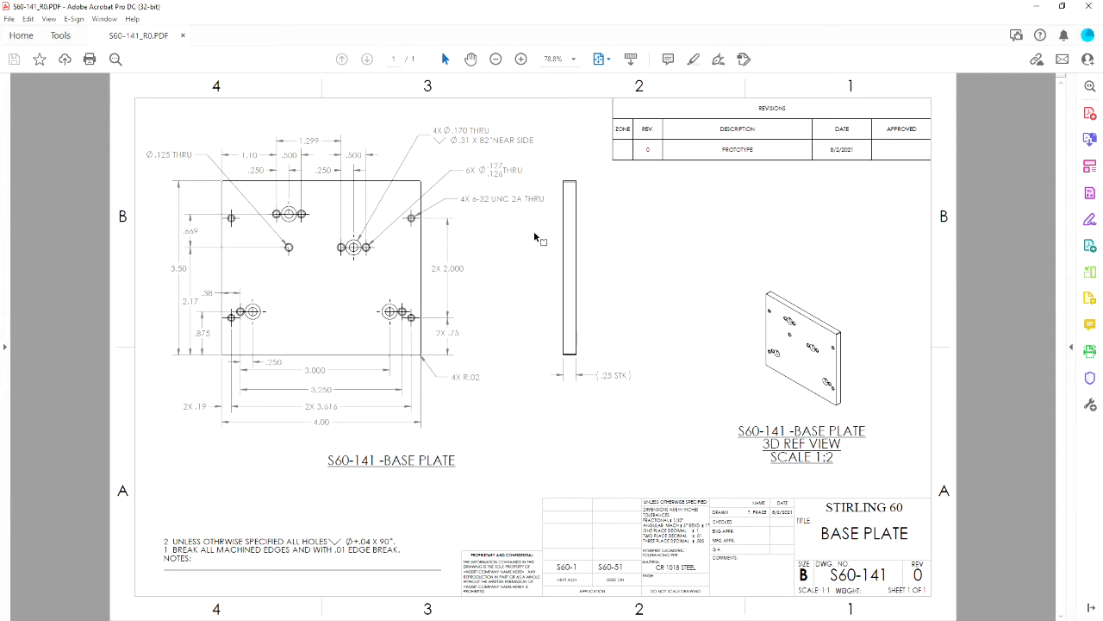
Check the hole layout in the S60-141_R0.PDF drawing and start a sketch on the plate's large front face.
click(522, 199)
click(524, 256)
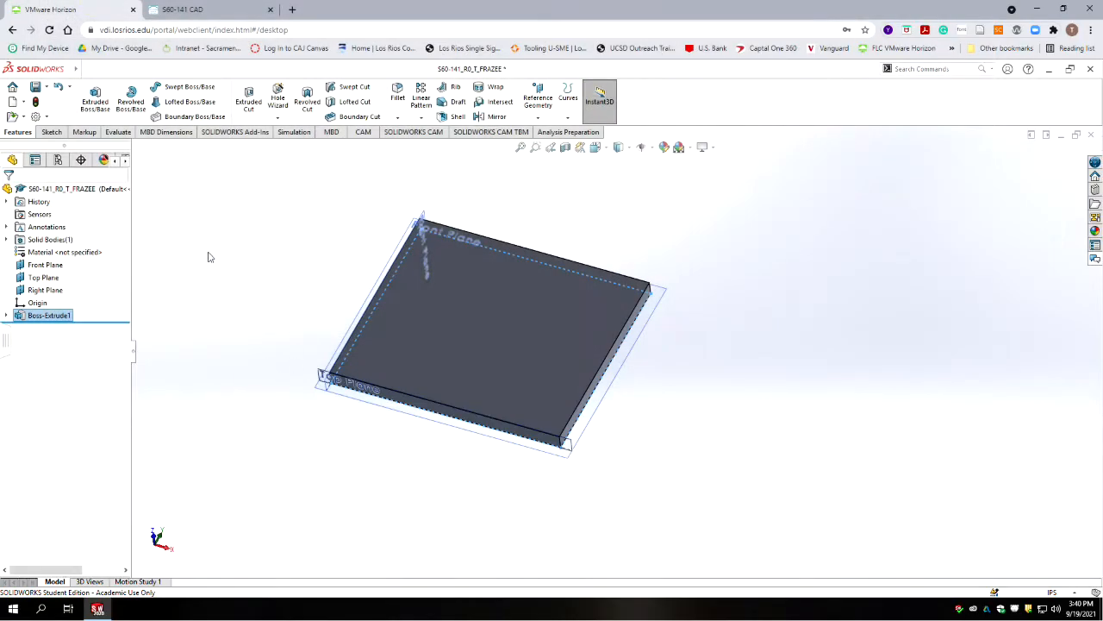
click(50, 132)
click(522, 327)
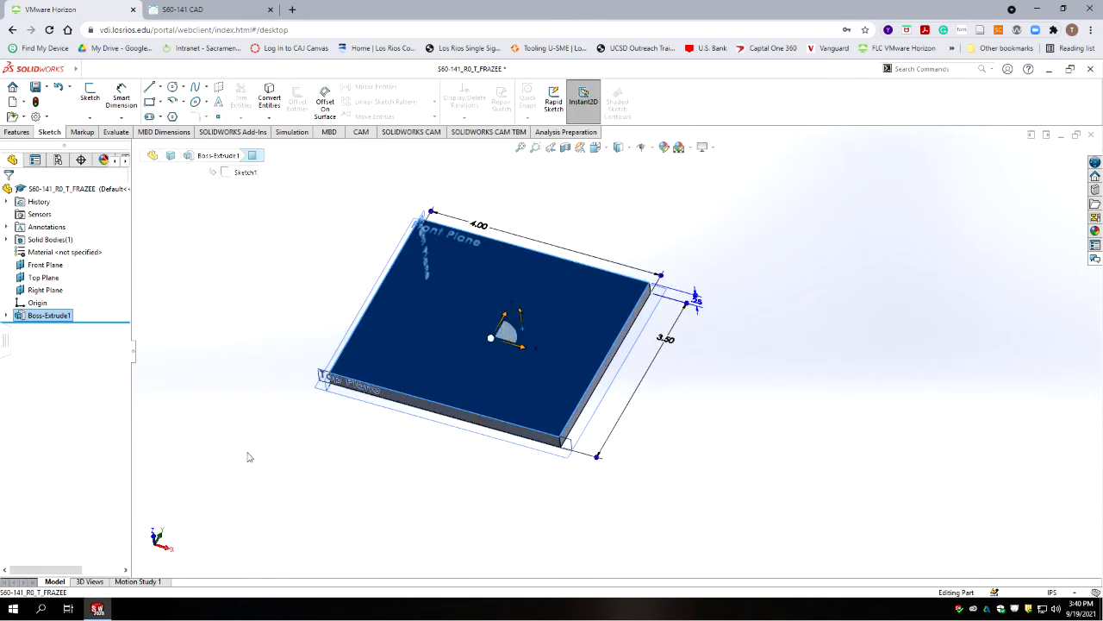
click(90, 95)
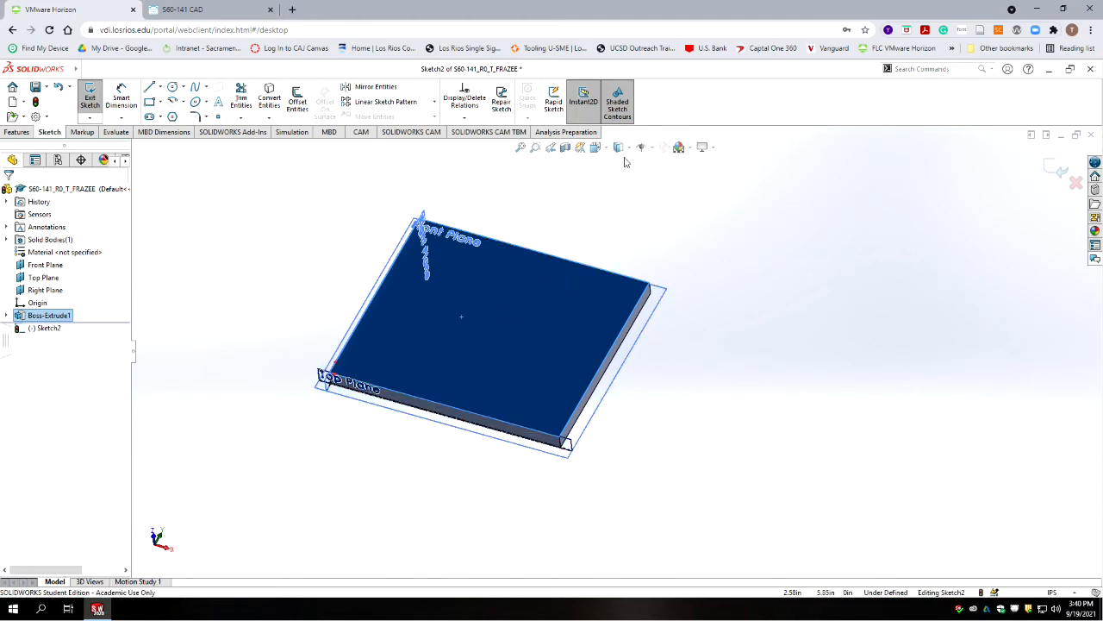
click(595, 148)
click(500, 304)
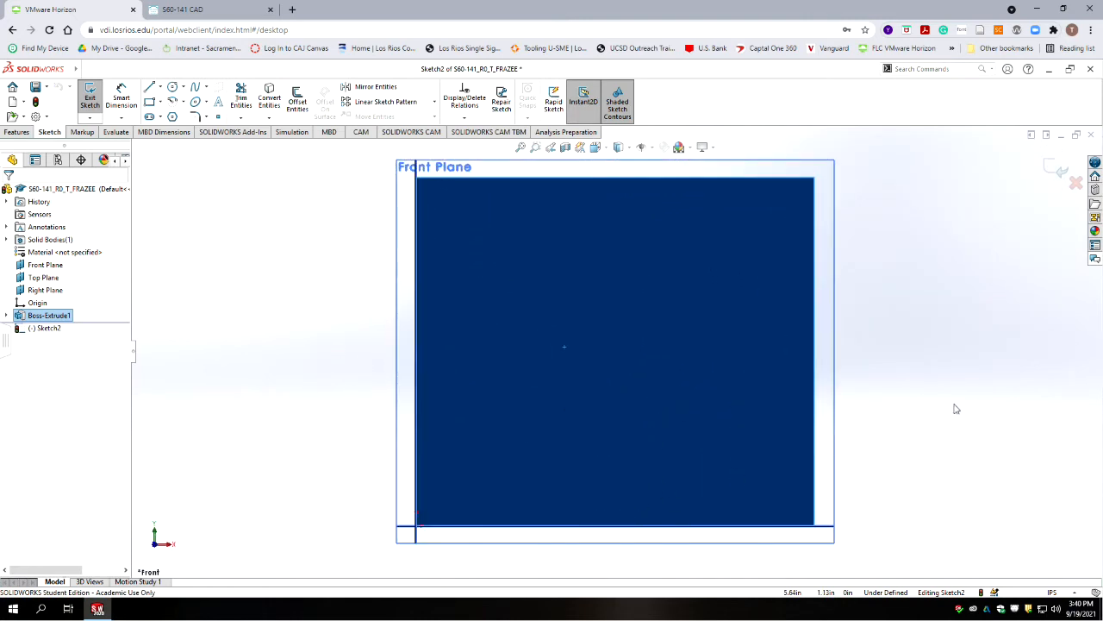
Place four sketch points near the plate's corners at about (0.46, 0.56), (0.46, 2.79), (3.65, 2.79) and (3.71, 0.70) in.
click(218, 117)
click(462, 470)
click(462, 249)
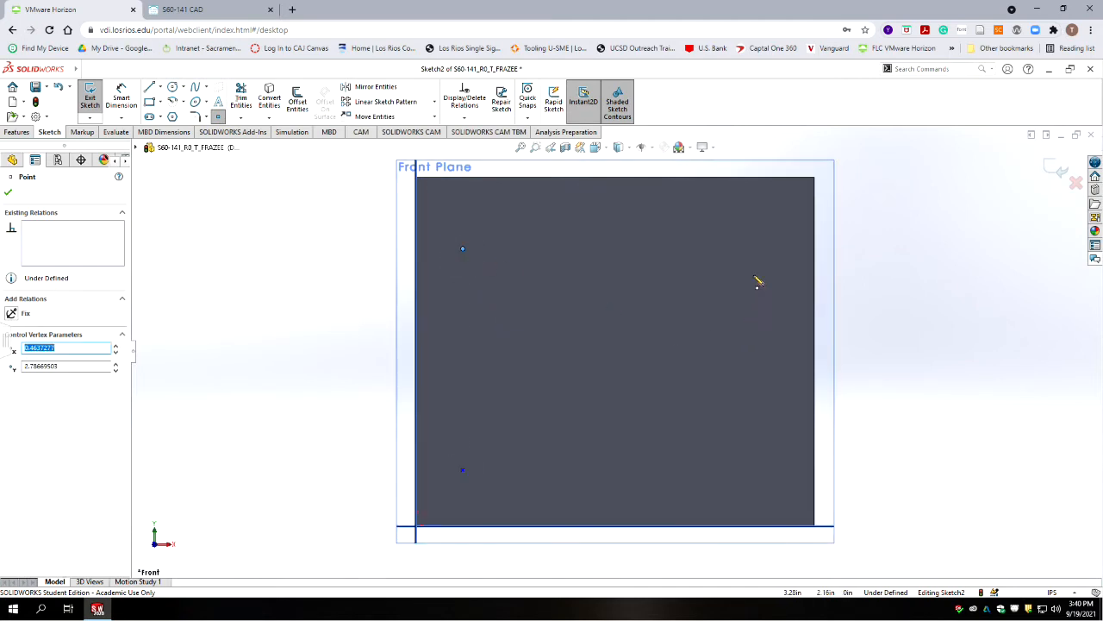
click(779, 249)
click(785, 456)
Dimension the lower-left point 0.75 in above the Top Plane line along the plate's bottom edge.
click(121, 96)
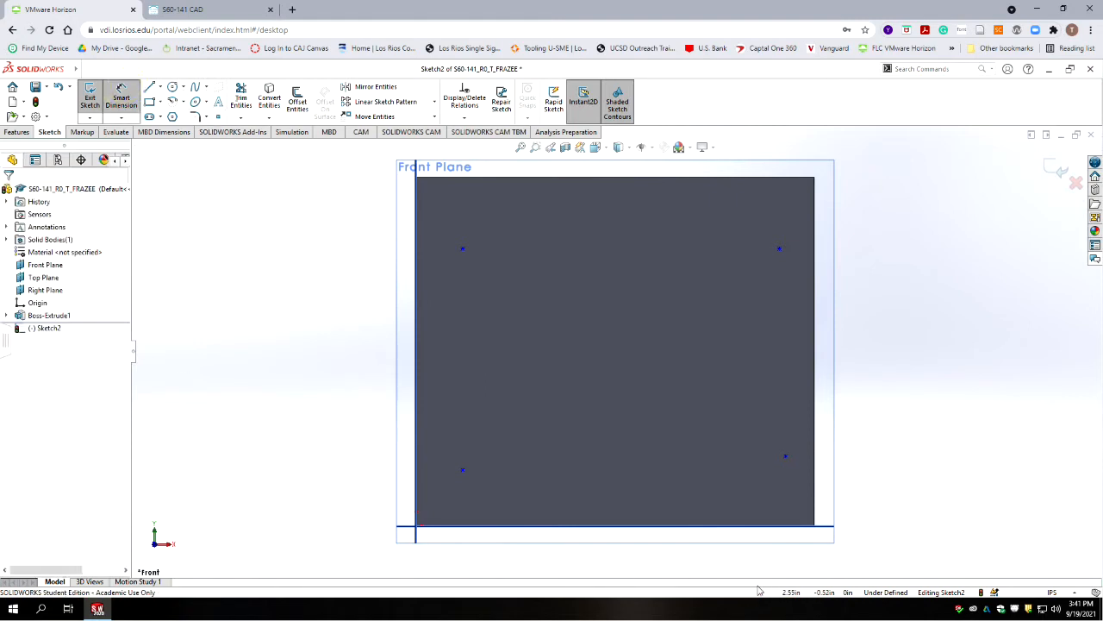
click(462, 469)
click(462, 525)
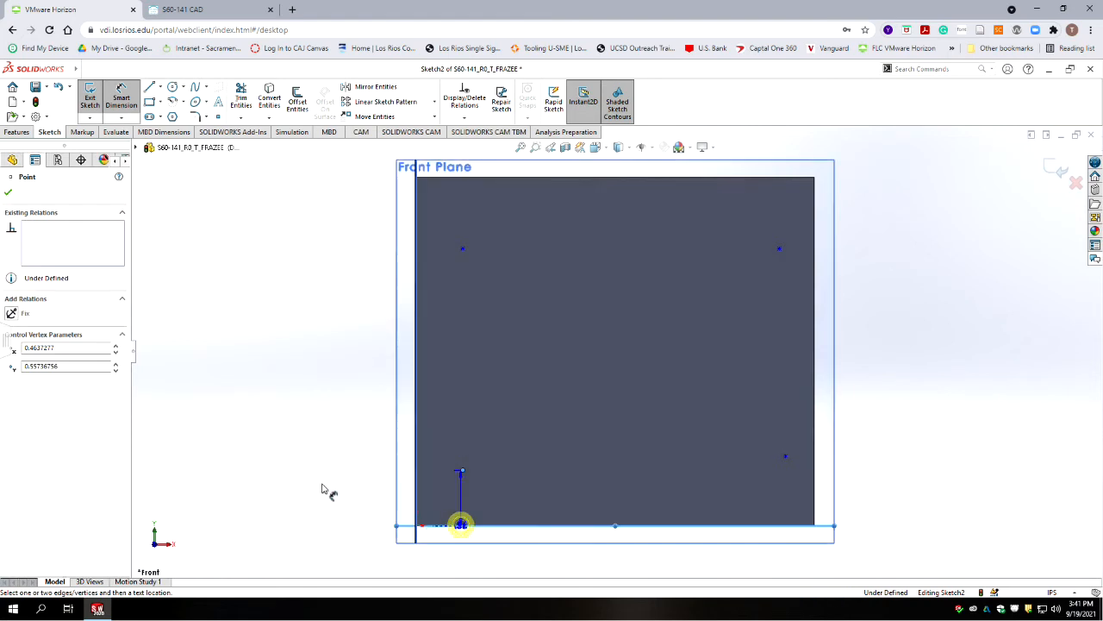
click(288, 489)
text(.75)
key(Return)
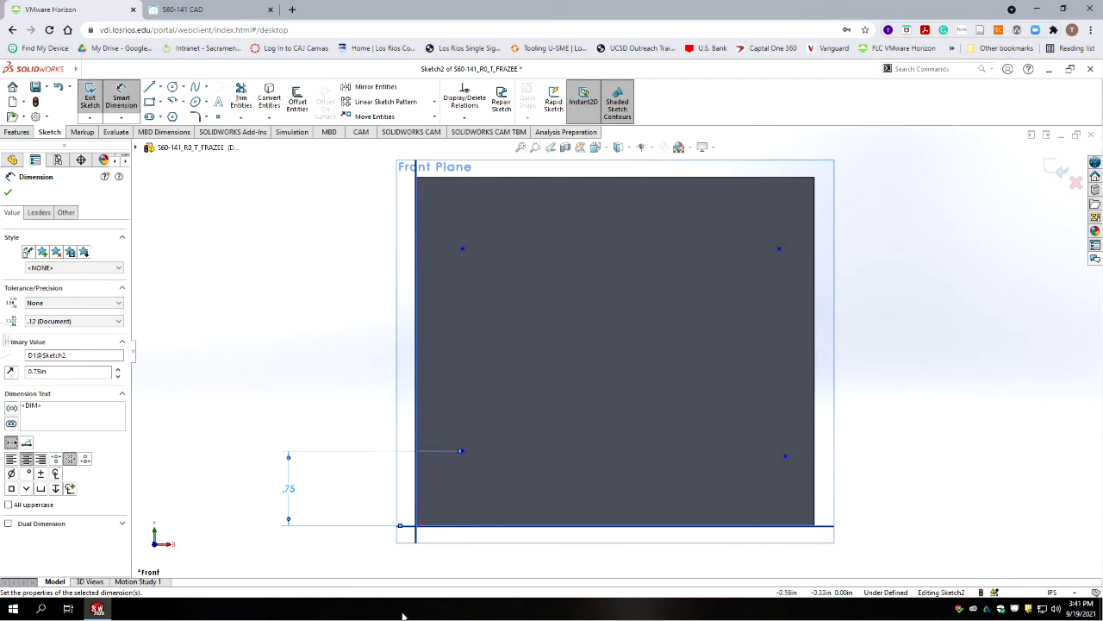
Dimension the lower-left point 0.19 in from the Right Plane line along the plate's left edge.
click(463, 451)
click(417, 479)
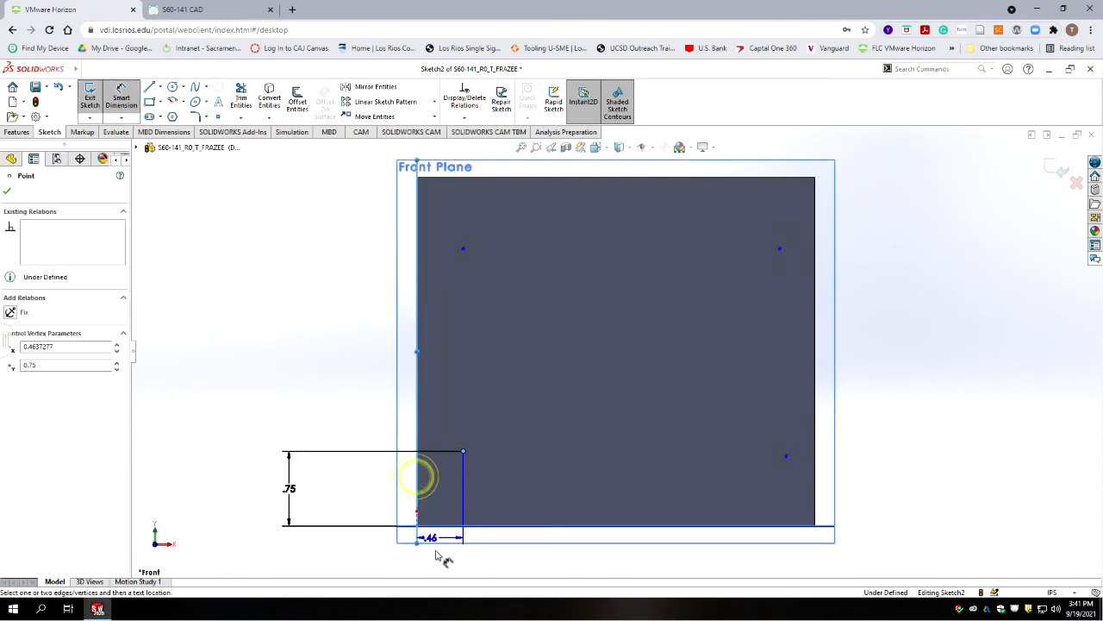
click(440, 556)
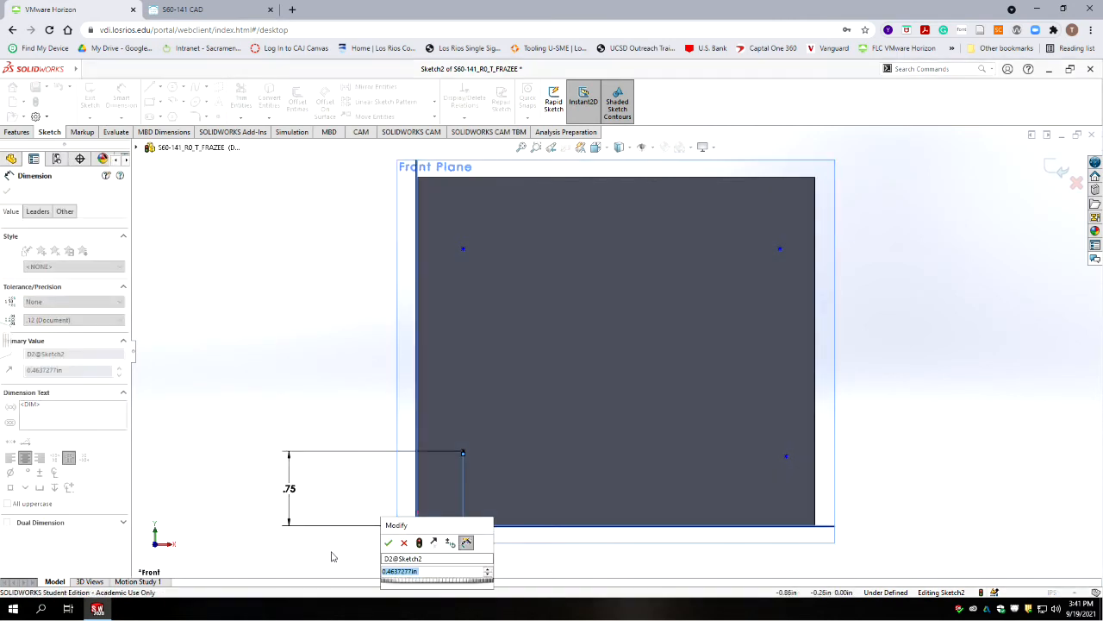
text(.19)
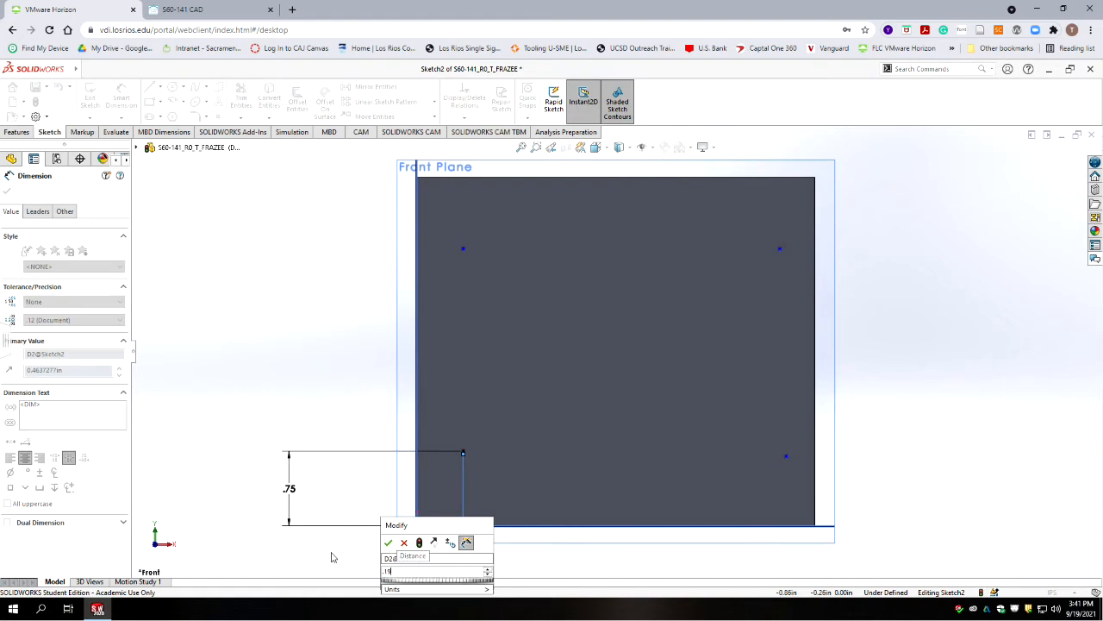
key(Return)
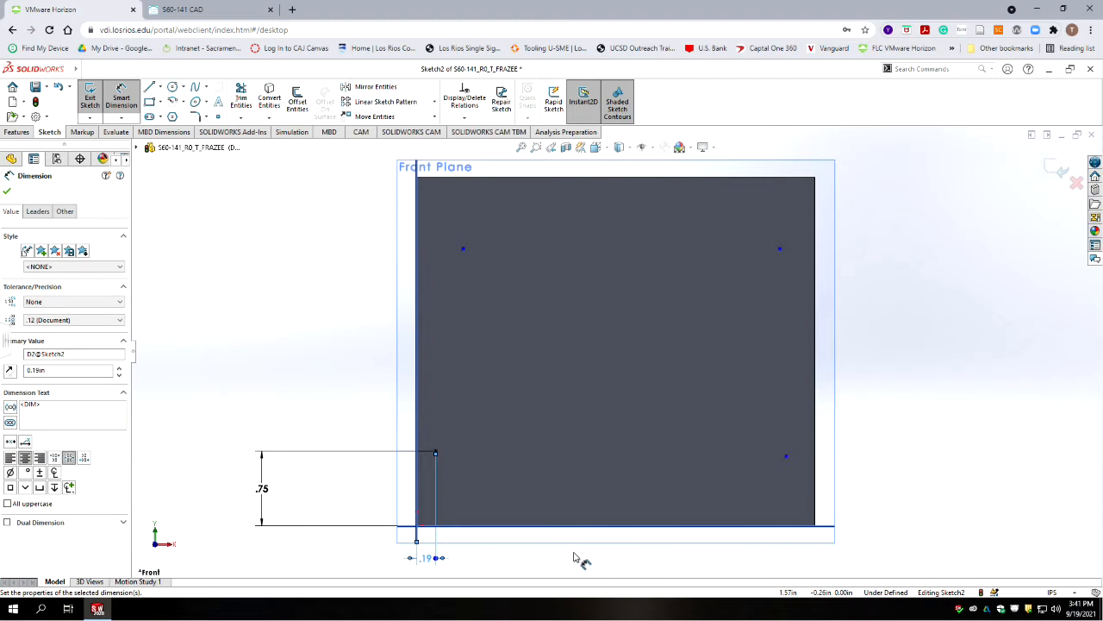
key(f)
key(Escape)
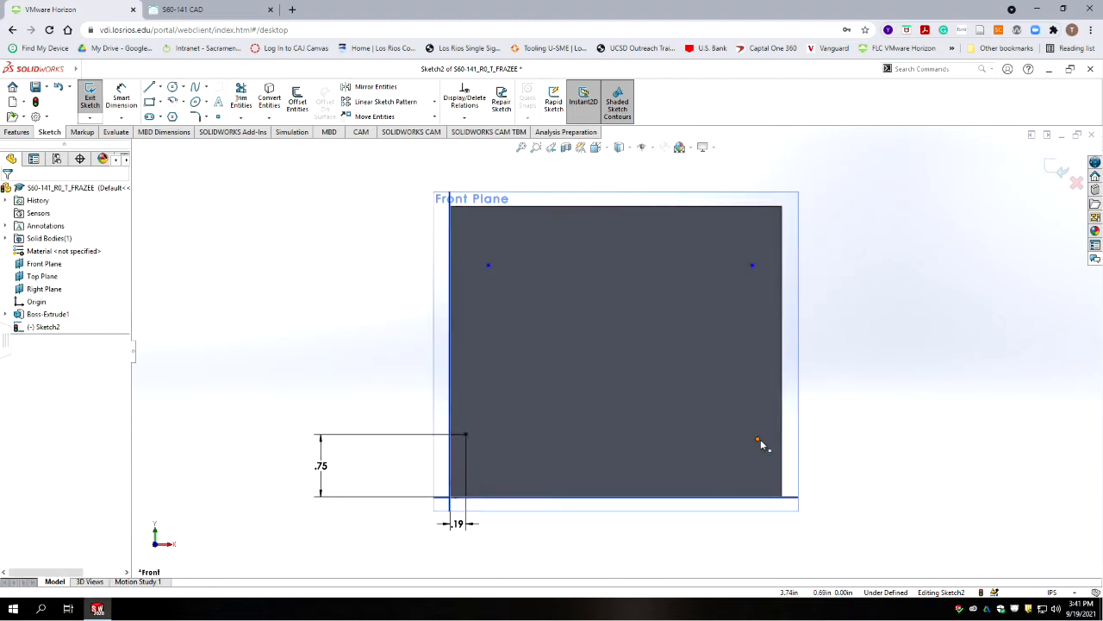
Add a Horizontal relation between the lower-left and lower-right sketch points.
click(759, 440)
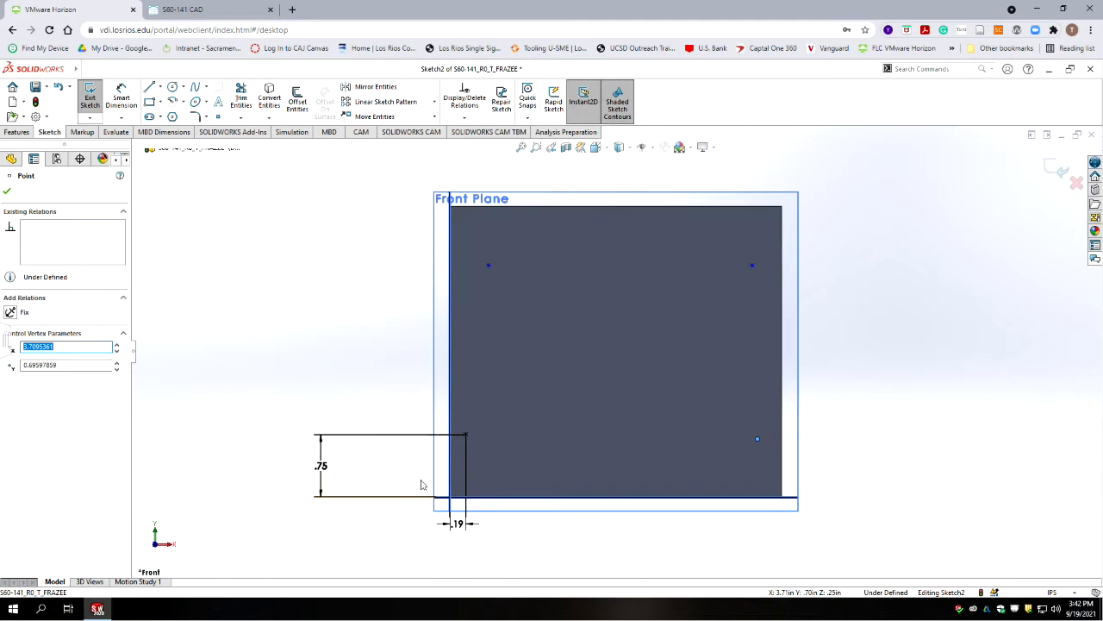
click(465, 434)
ctrl+click(758, 439)
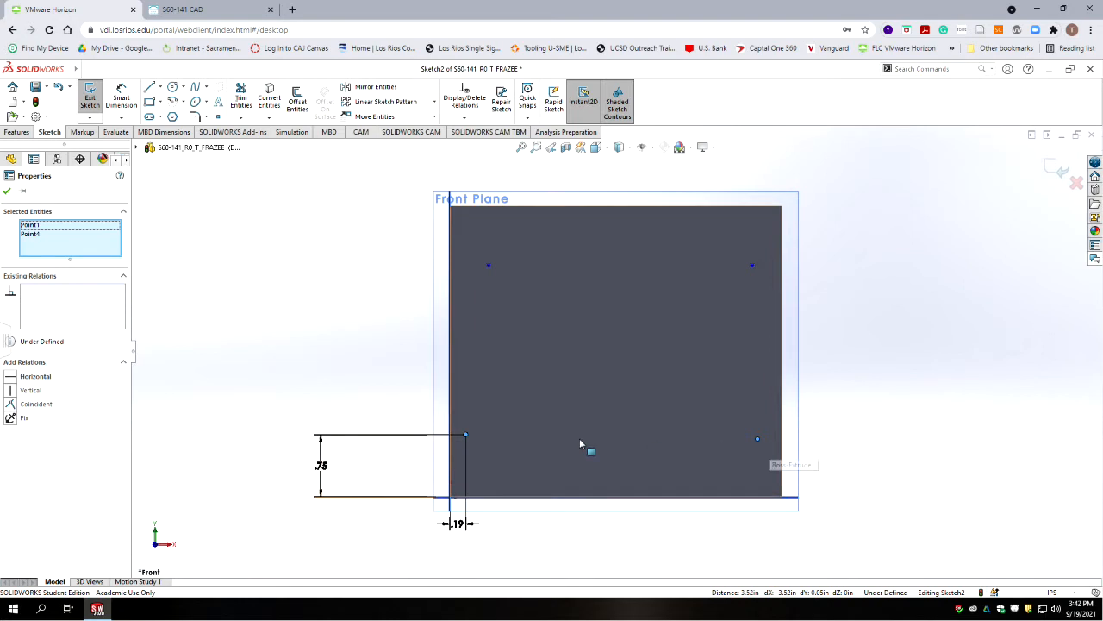
click(12, 378)
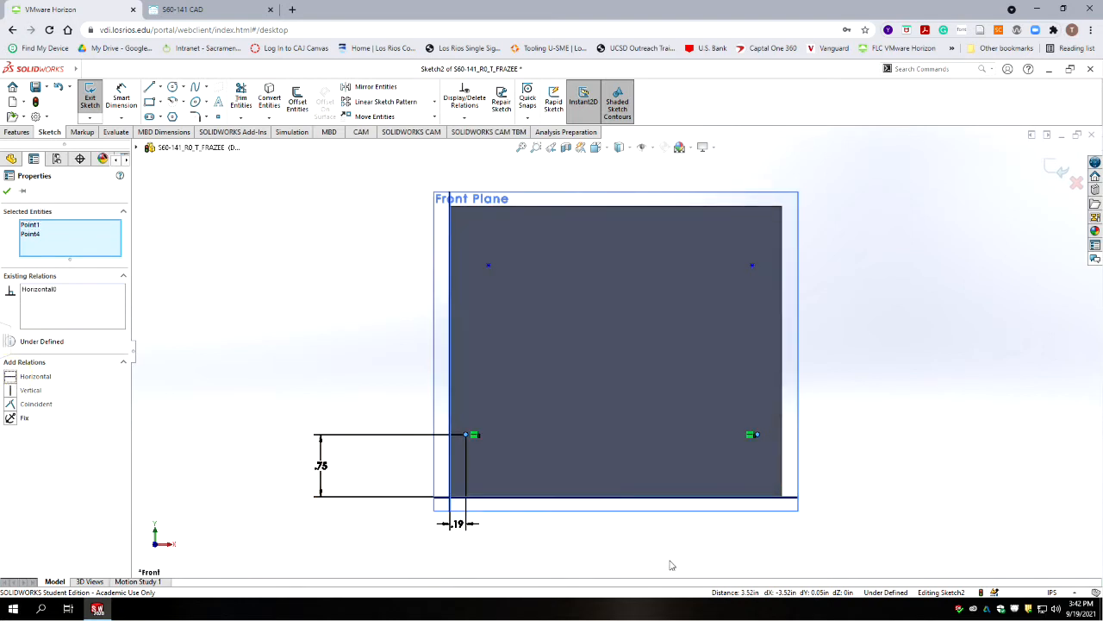
click(607, 567)
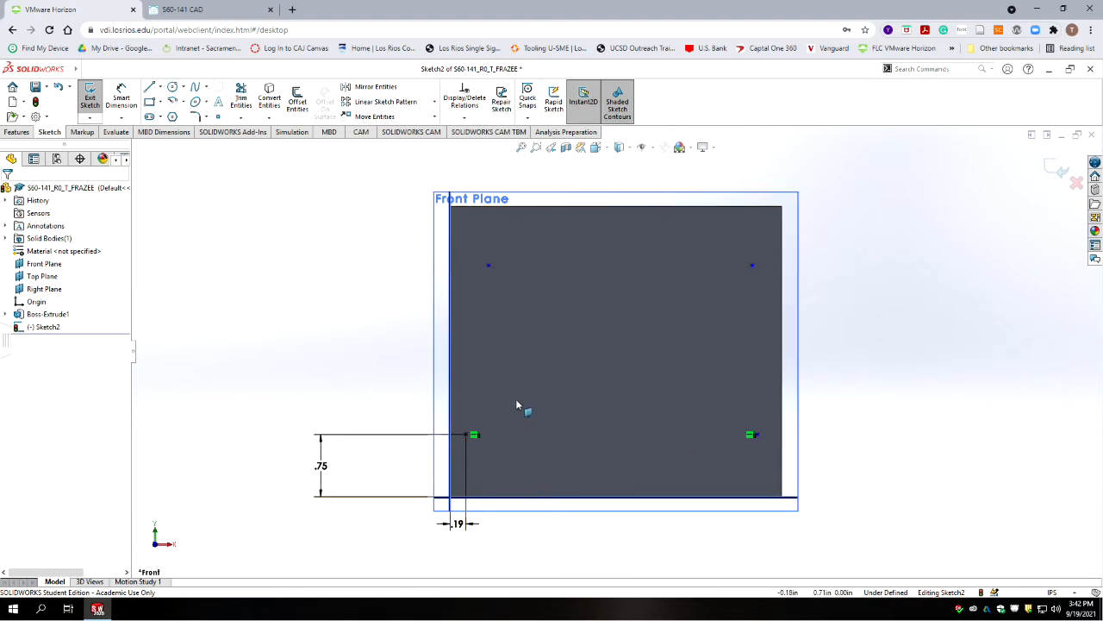
Add a Vertical relation between the upper-left and lower-left sketch points.
click(488, 265)
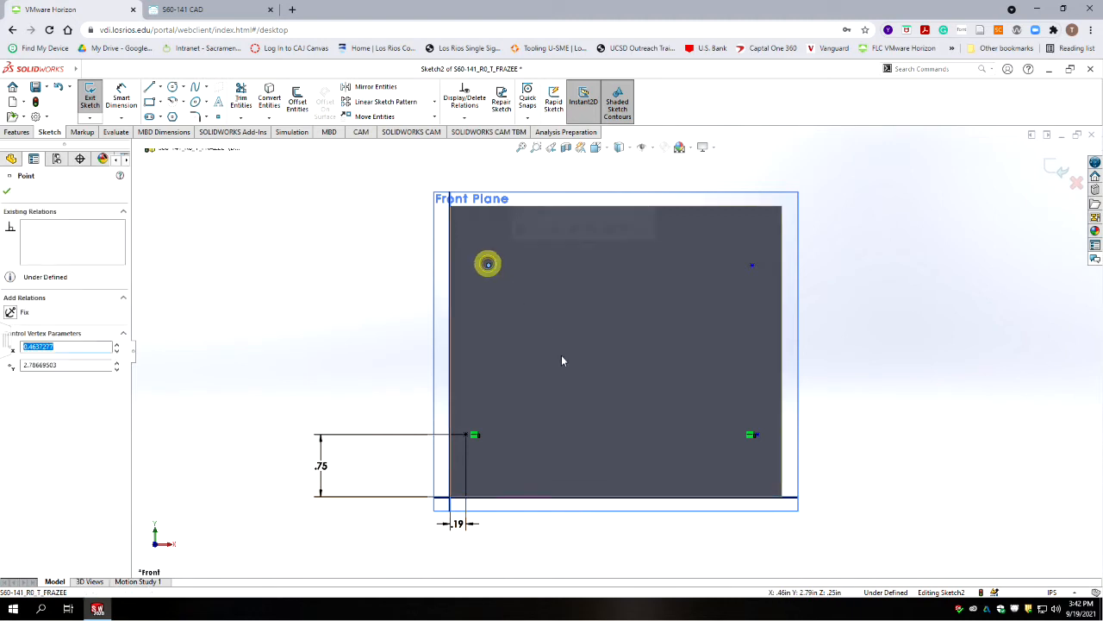
ctrl+click(466, 436)
click(11, 391)
click(565, 584)
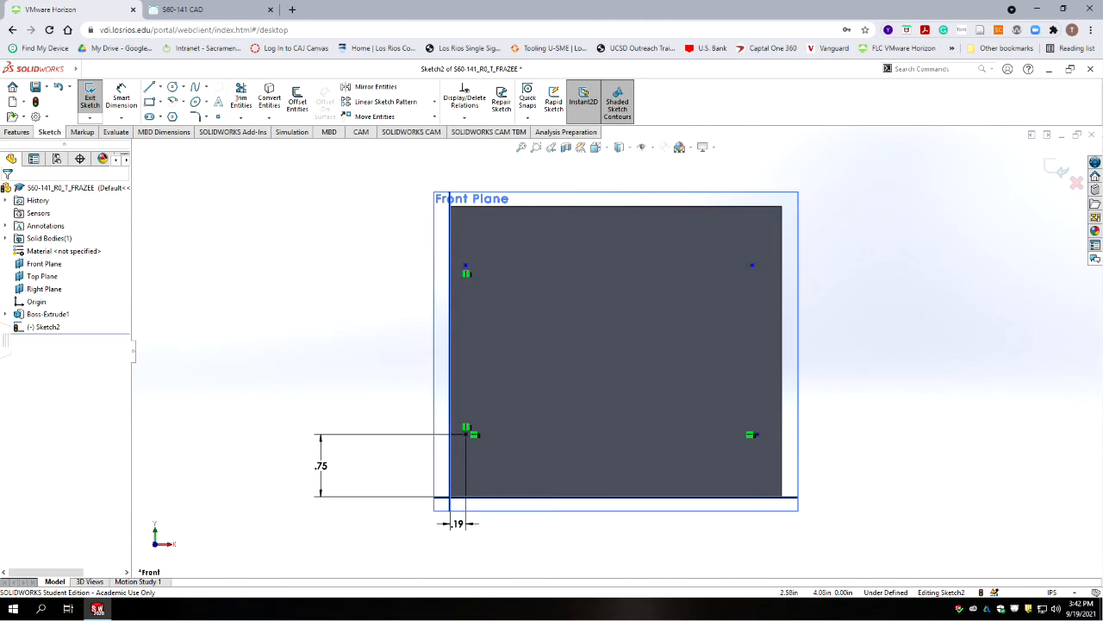
Check the hole spacing in the S60-141_R0.PDF drawing and dimension the two left points 2 in apart vertically.
key(alt+Tab)
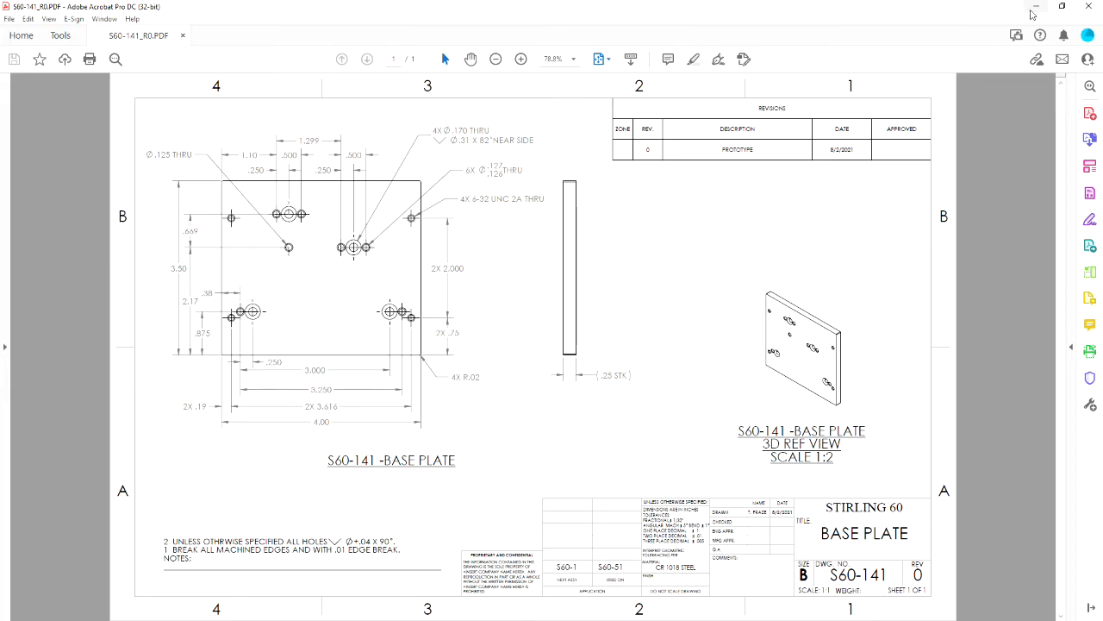
click(1038, 7)
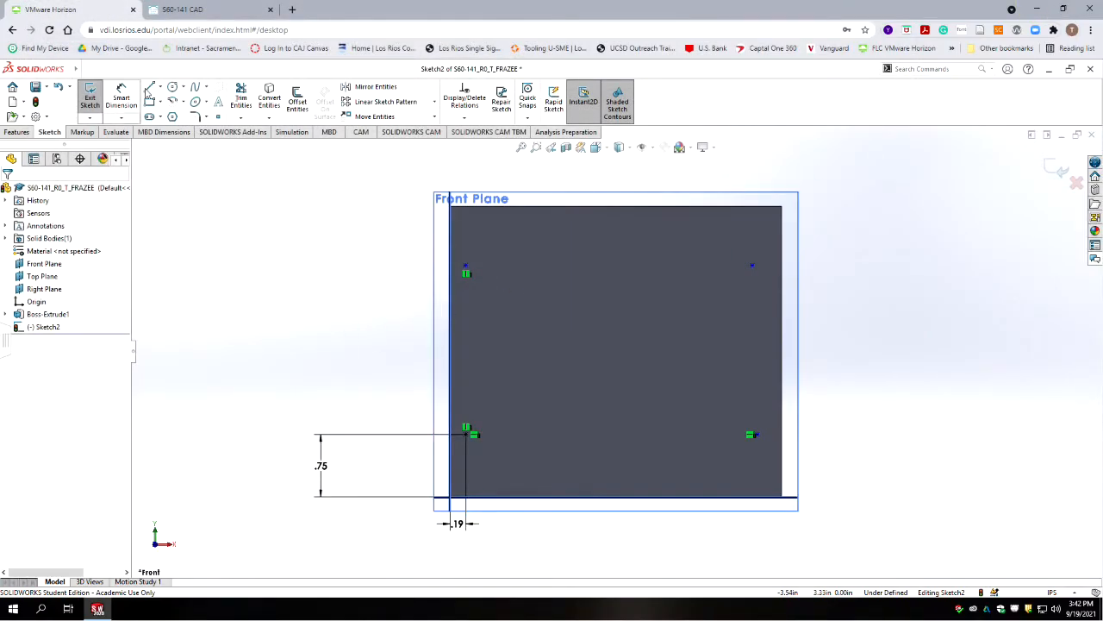
click(124, 87)
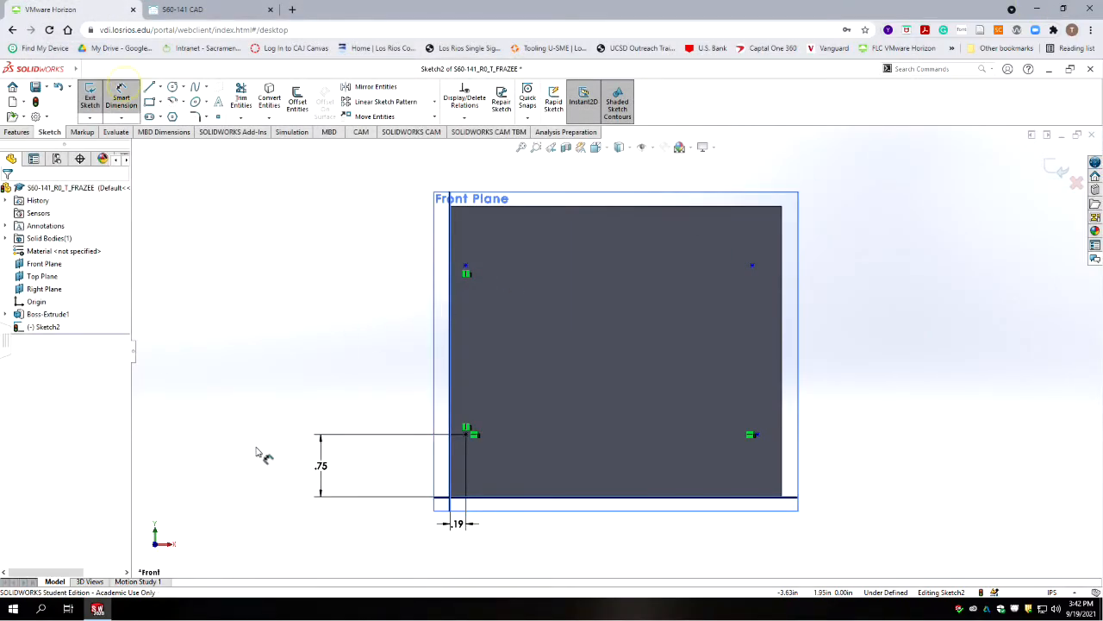
click(467, 435)
click(466, 265)
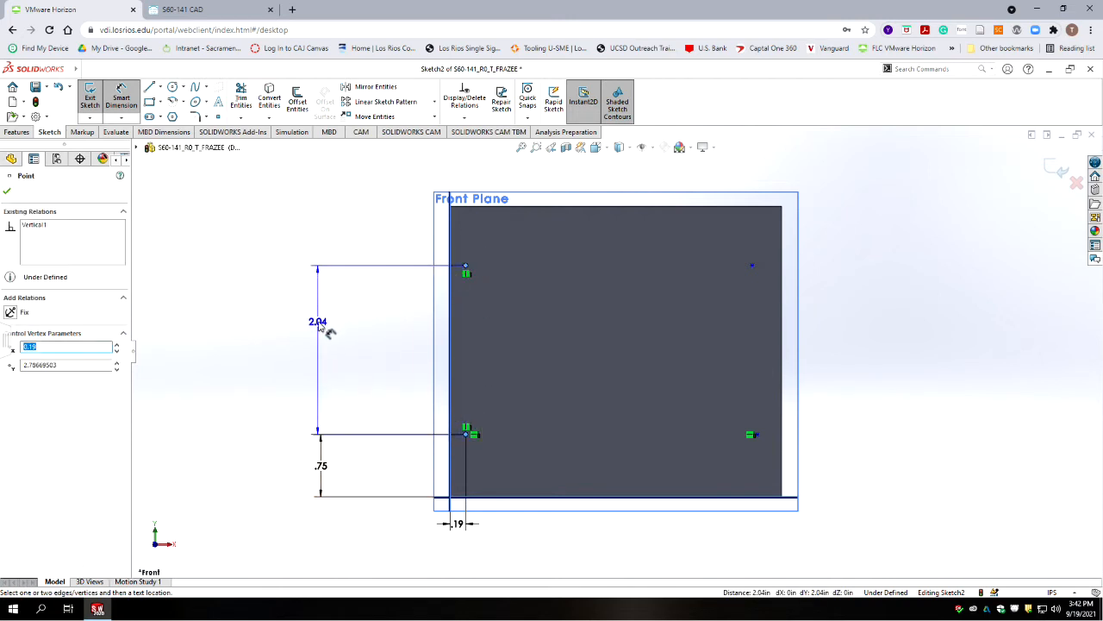
click(320, 348)
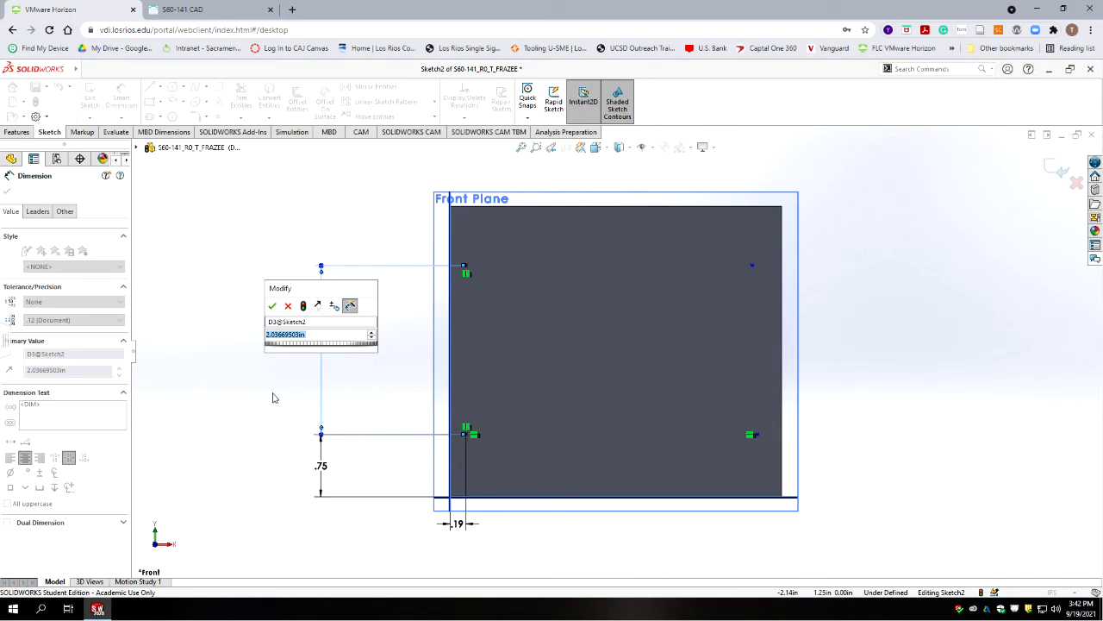
text(2)
key(Return)
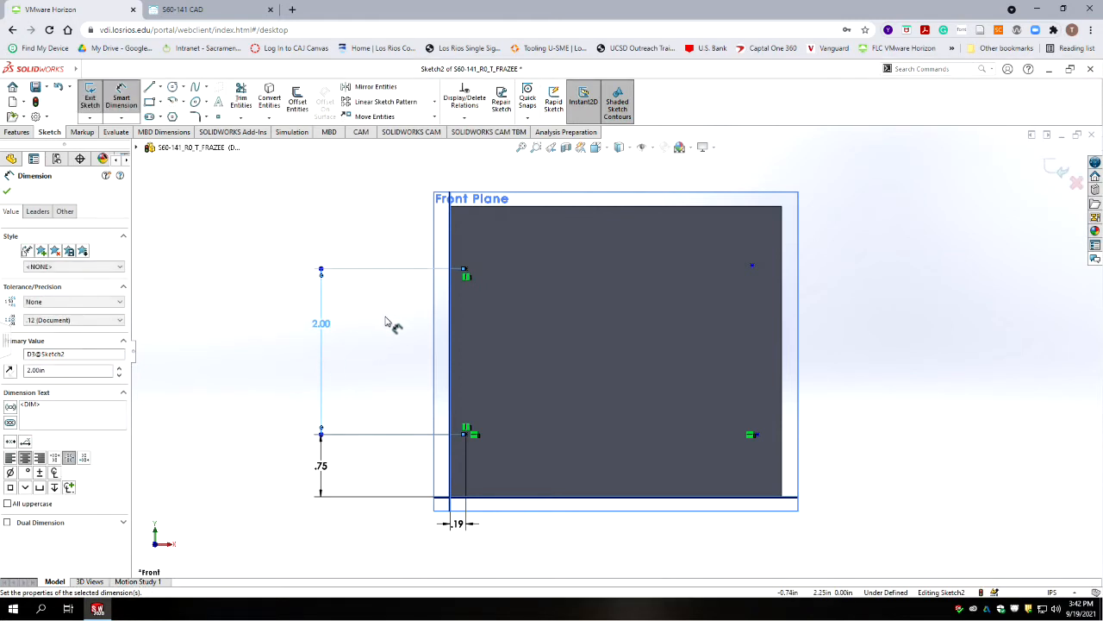
key(Escape)
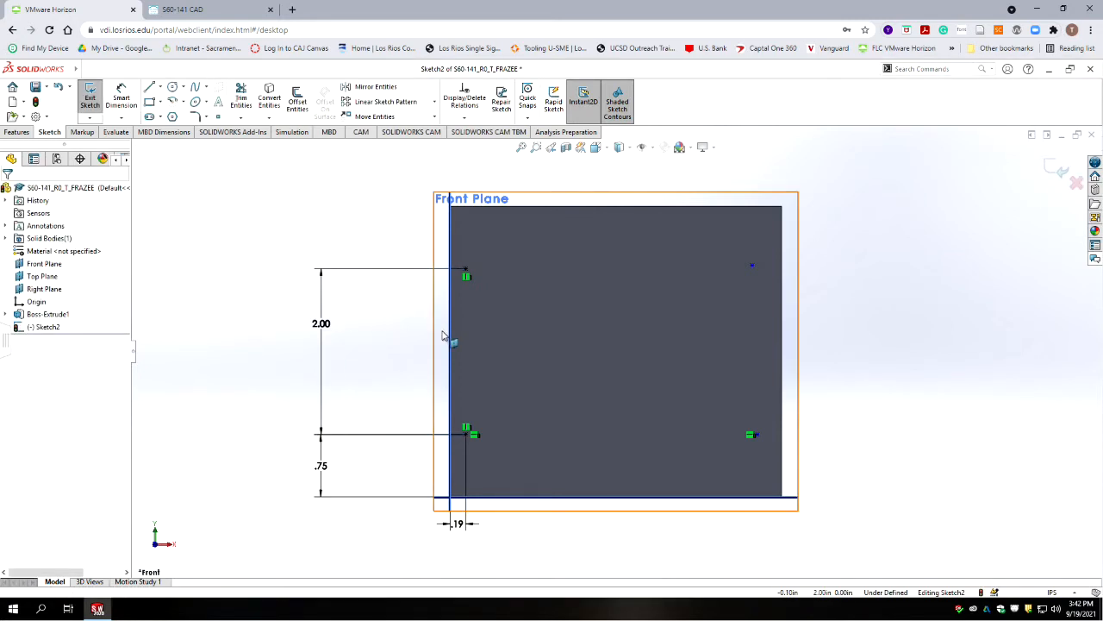
Add a Horizontal relation between the upper-left and upper-right sketch points.
click(466, 273)
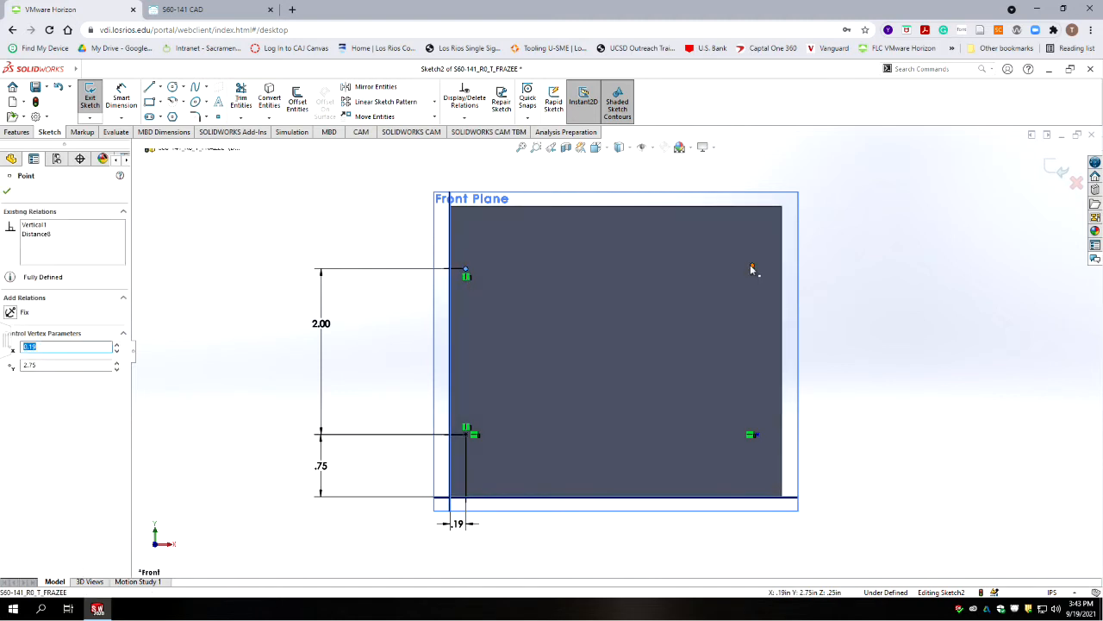
ctrl+click(751, 266)
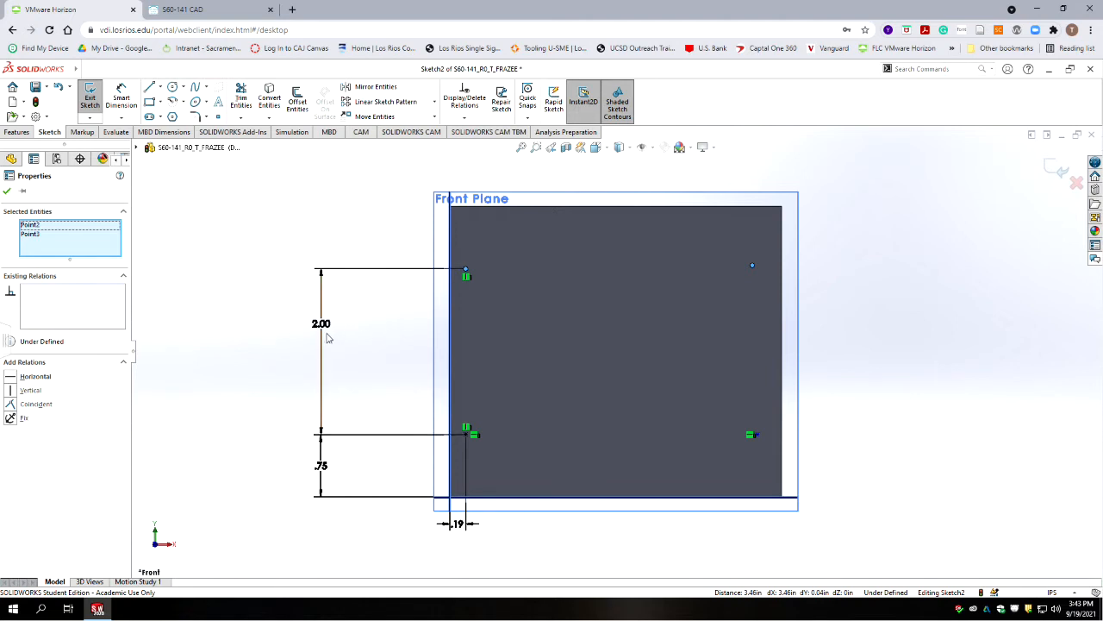
click(11, 377)
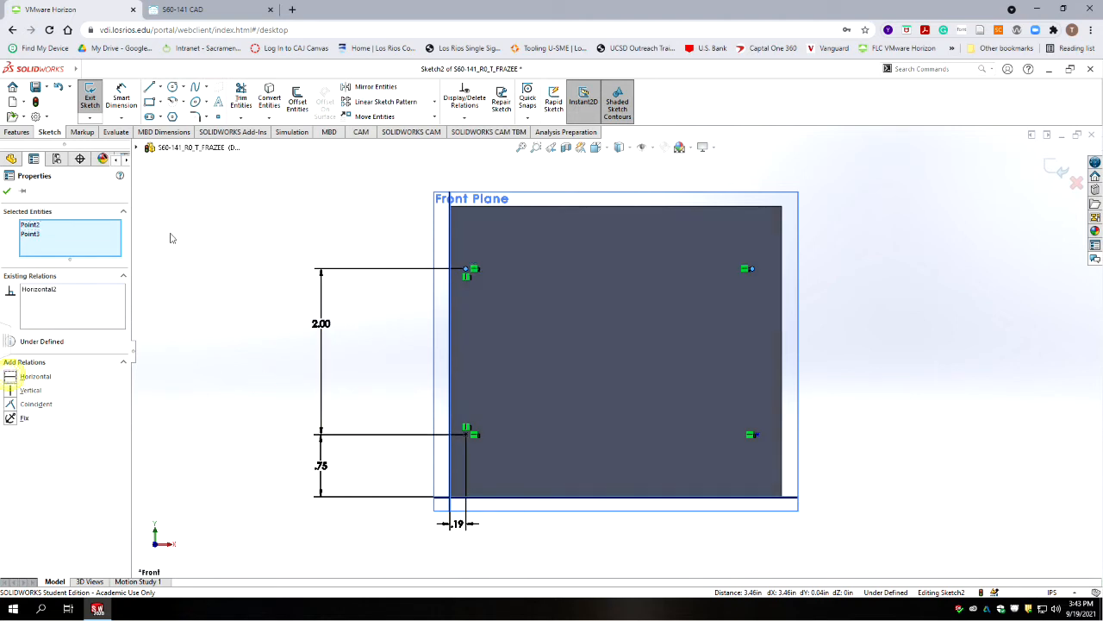
click(7, 190)
click(153, 224)
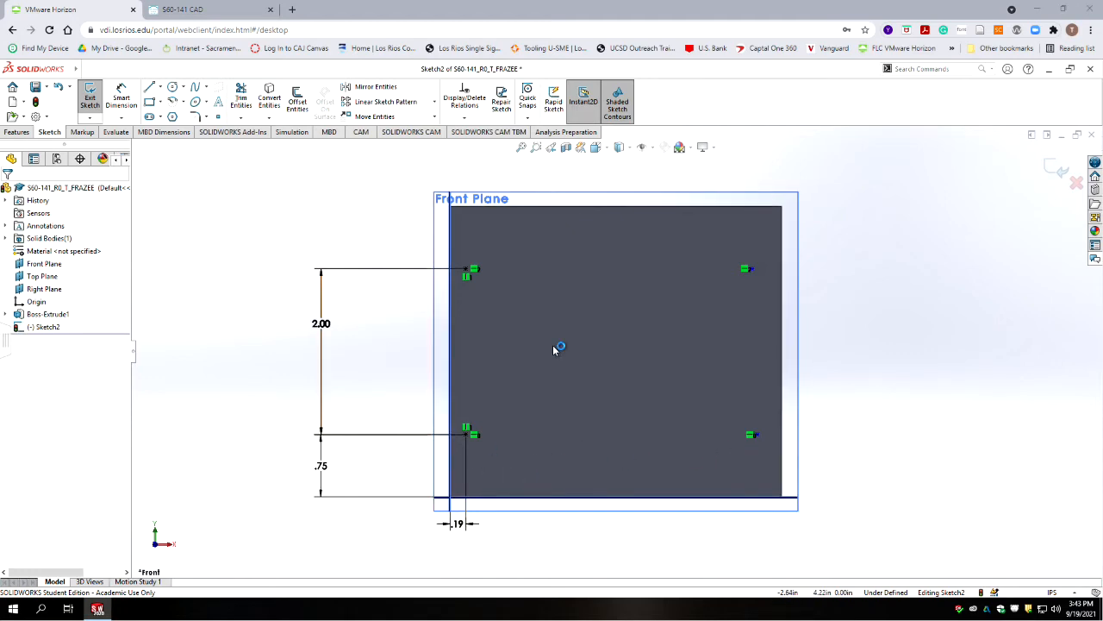
Check the horizontal hole spacing in the S60-141_R0.PDF drawing and dimension the two lower points 3.616 in apart.
key(alt+Tab)
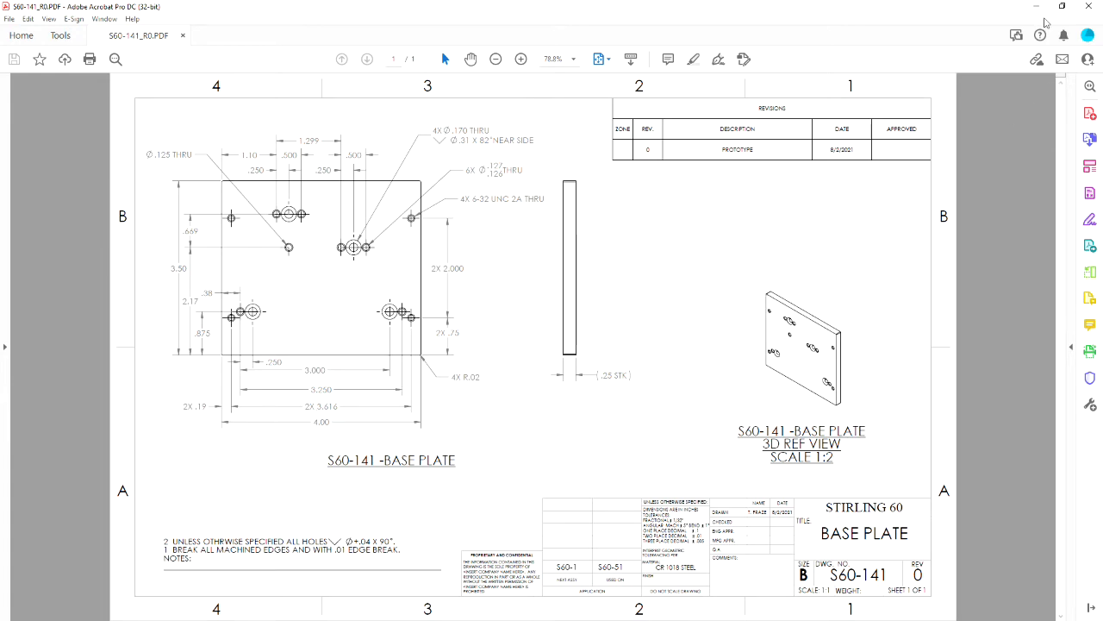
click(1037, 7)
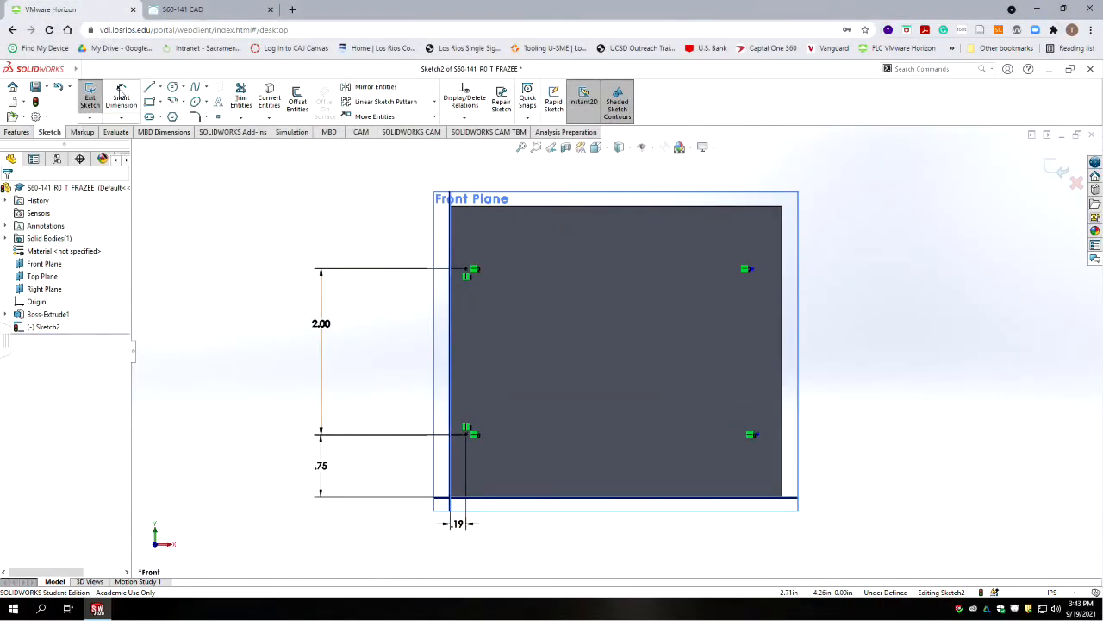
click(122, 95)
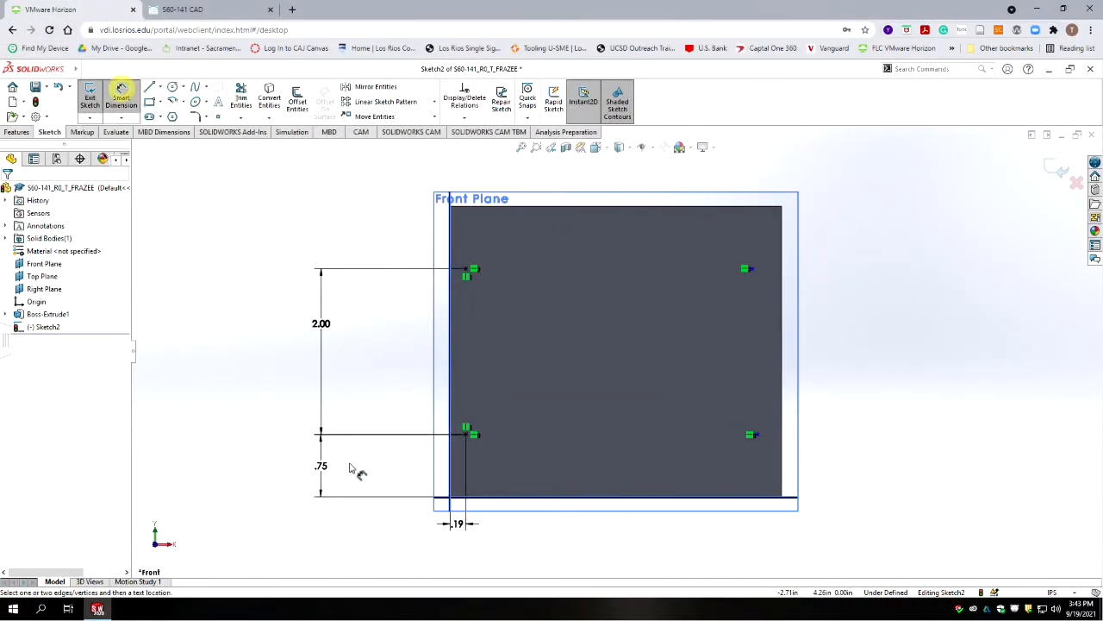
click(466, 435)
click(756, 435)
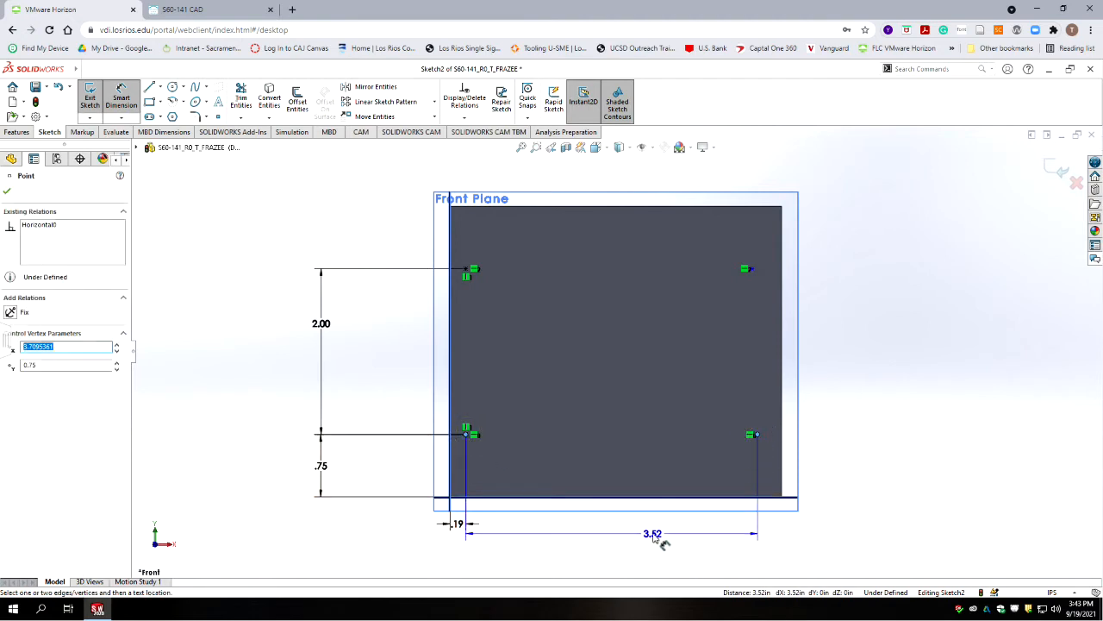
click(660, 543)
text(3.616)
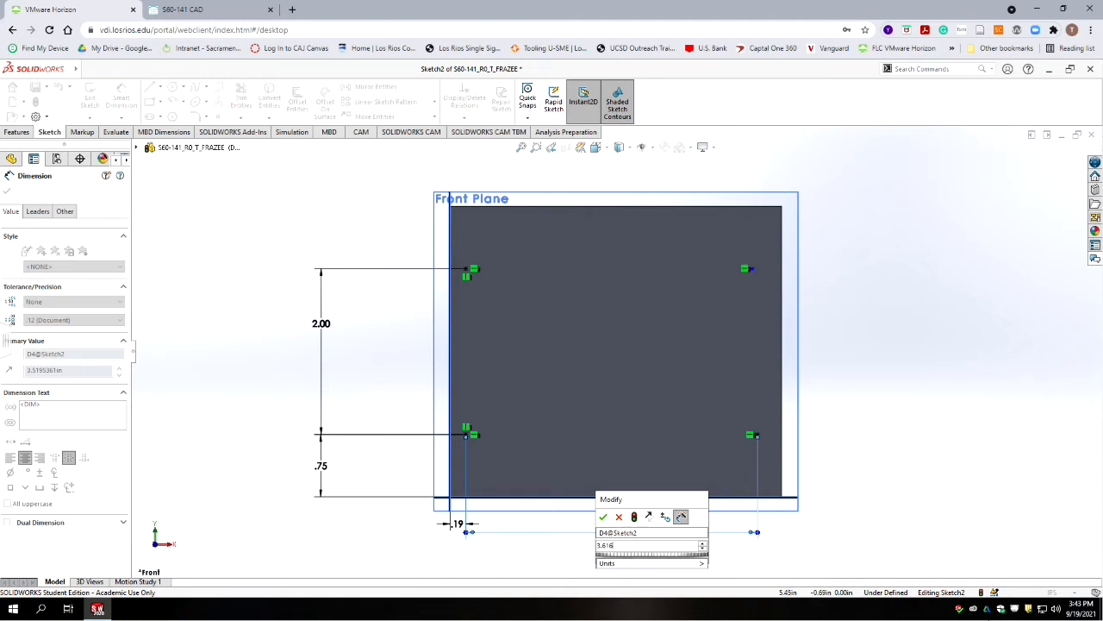
click(605, 516)
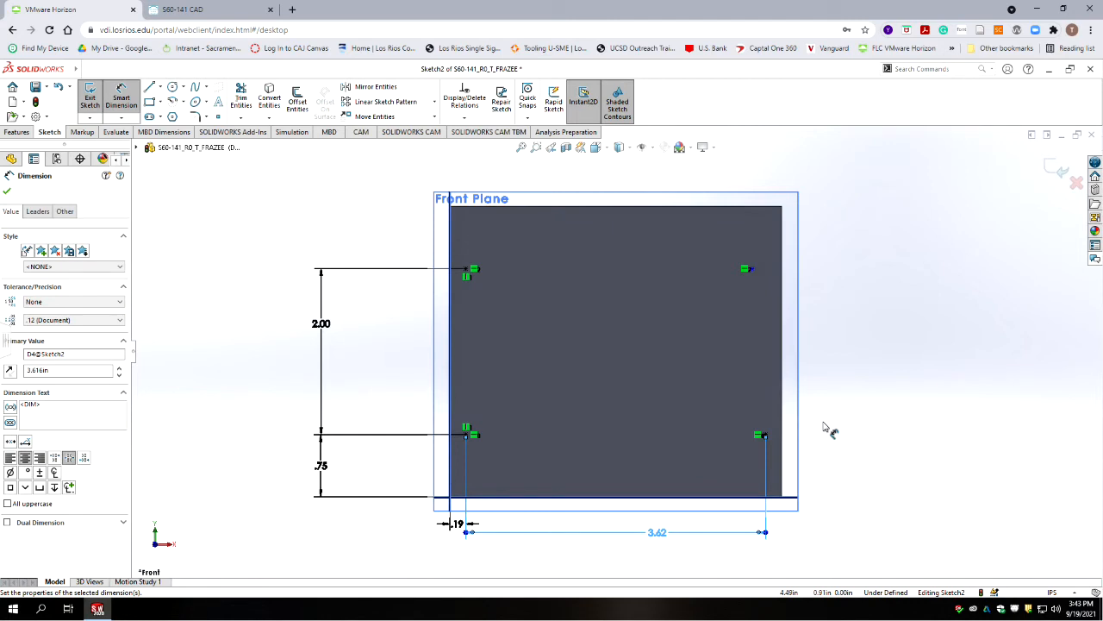
key(Escape)
Add a Vertical relation between the lower-right and upper-right sketch points.
click(765, 436)
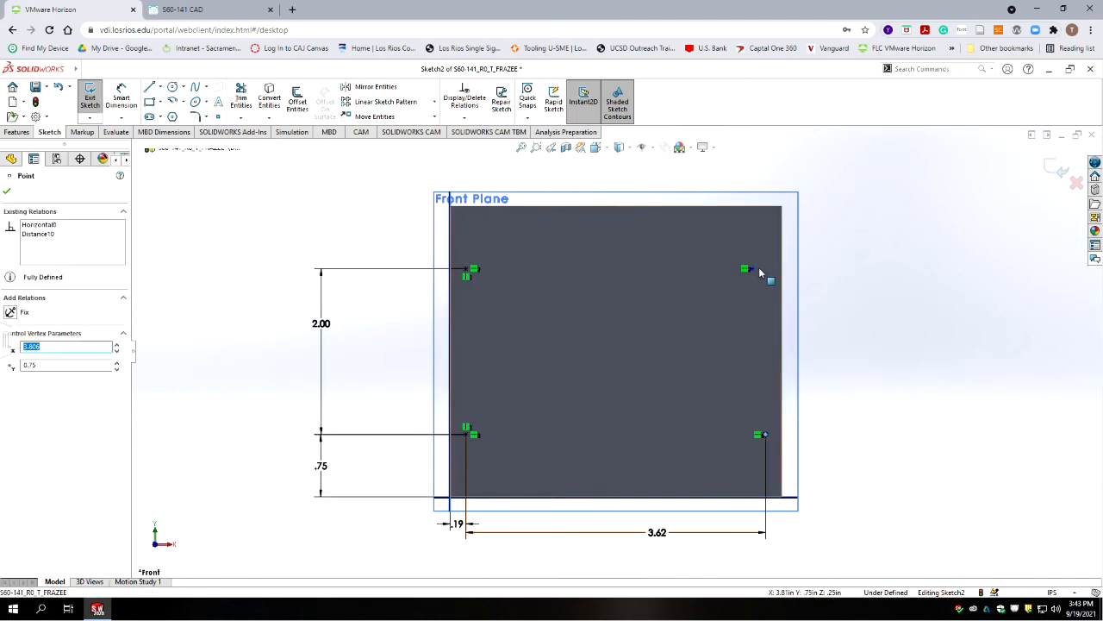
ctrl+click(750, 269)
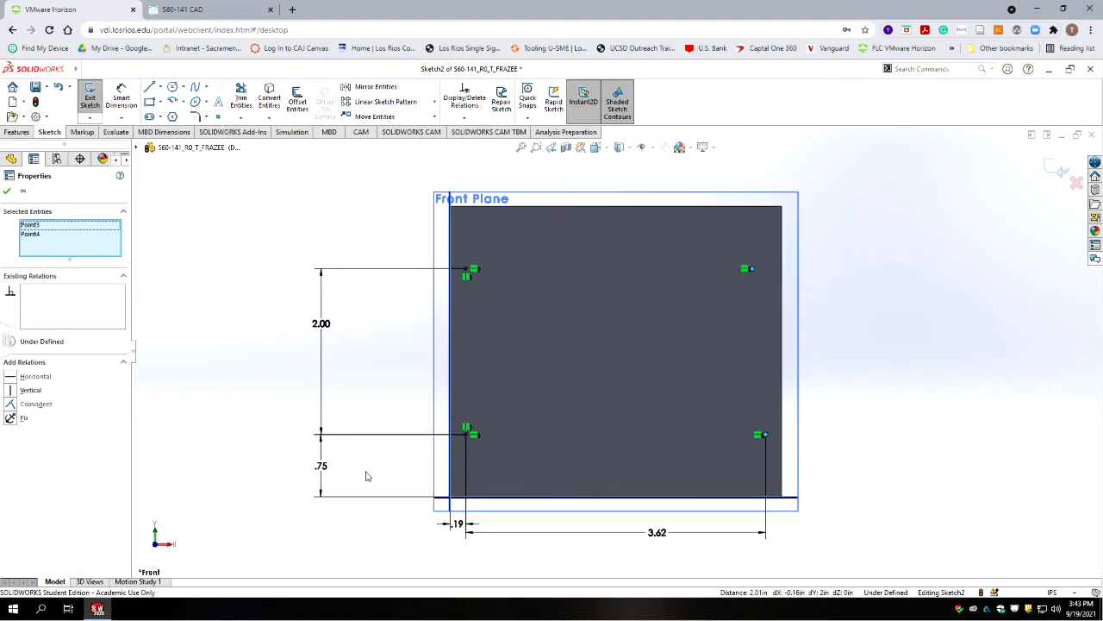
click(12, 391)
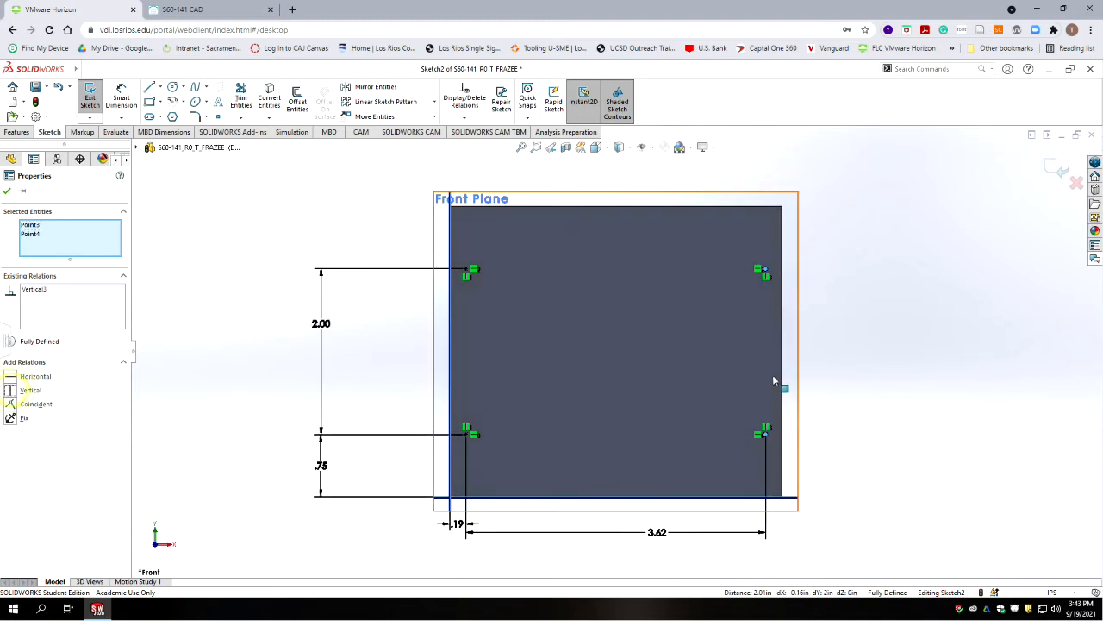
Finish the hole-location sketch, reopen it for editing, and exit it again.
click(939, 369)
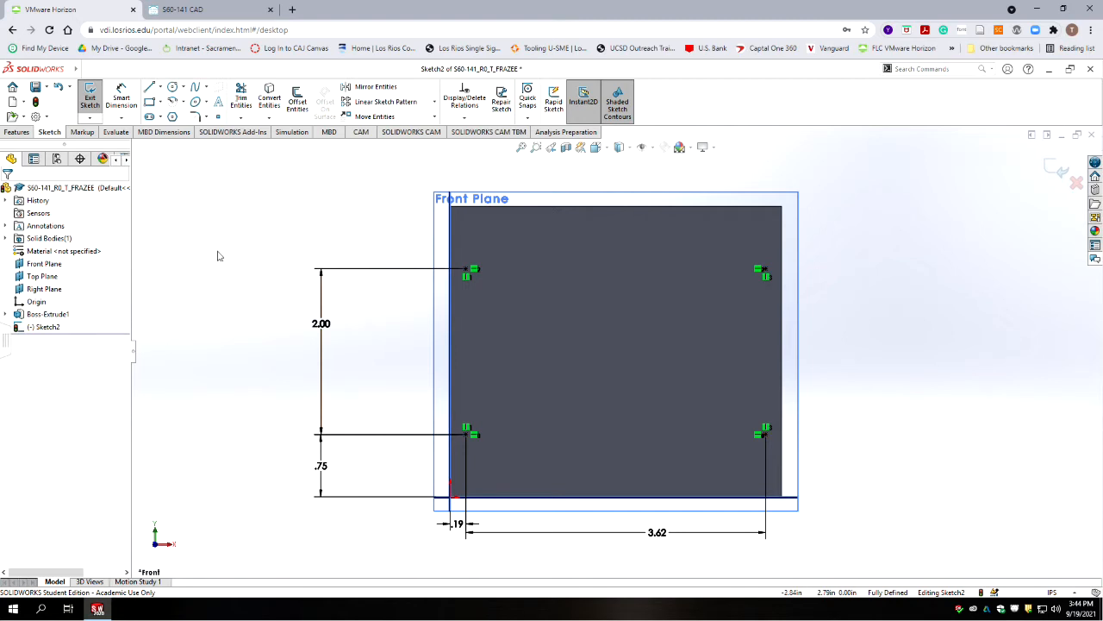
click(89, 97)
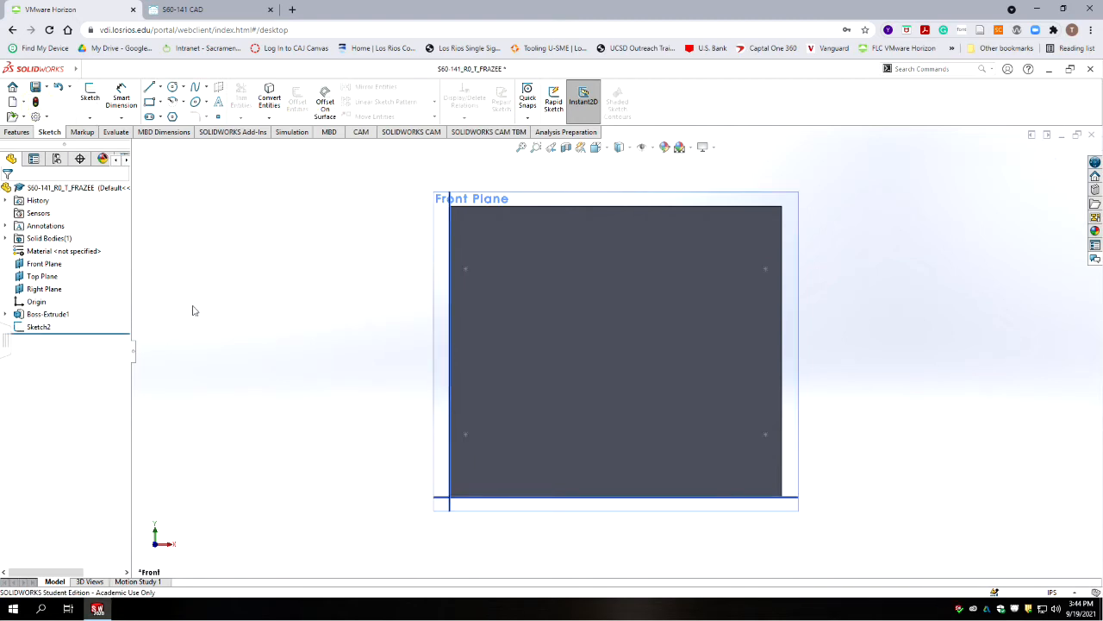
click(49, 326)
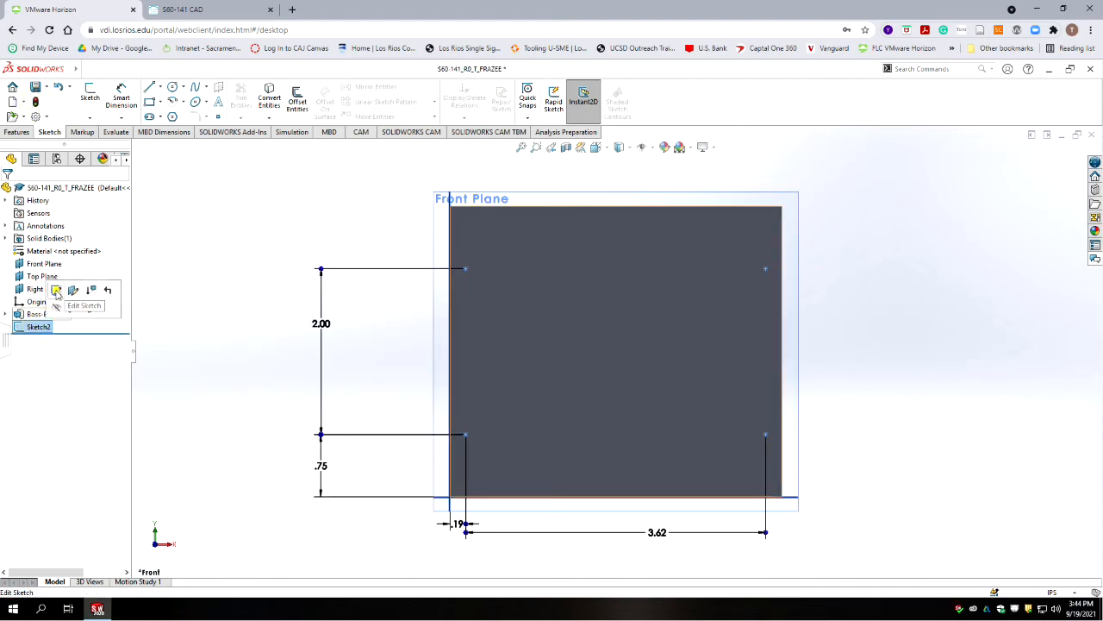
click(54, 289)
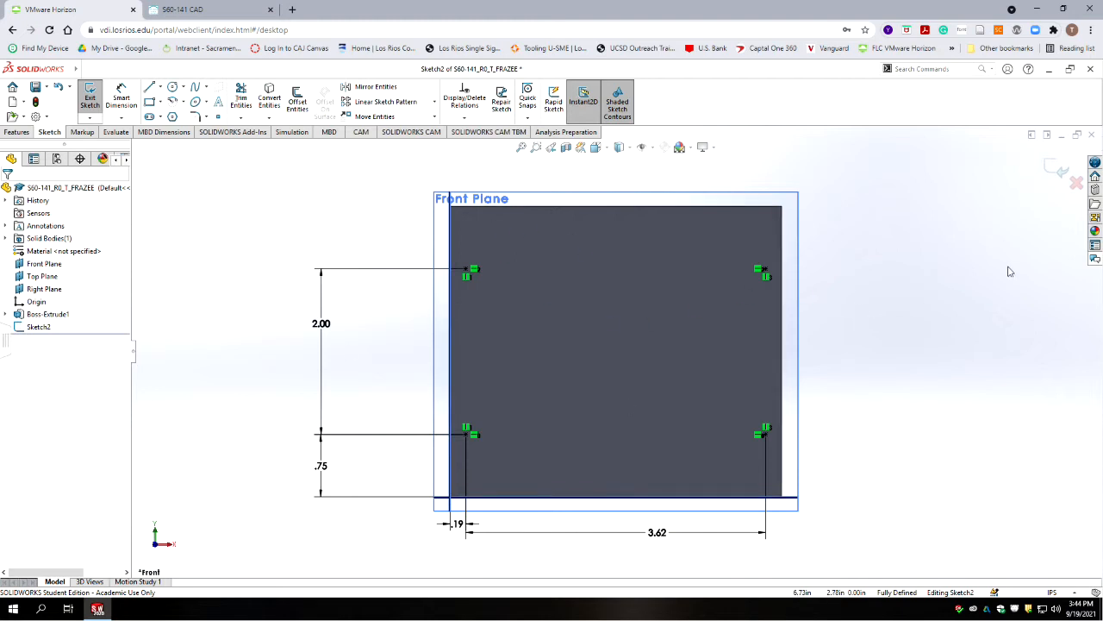
click(1053, 172)
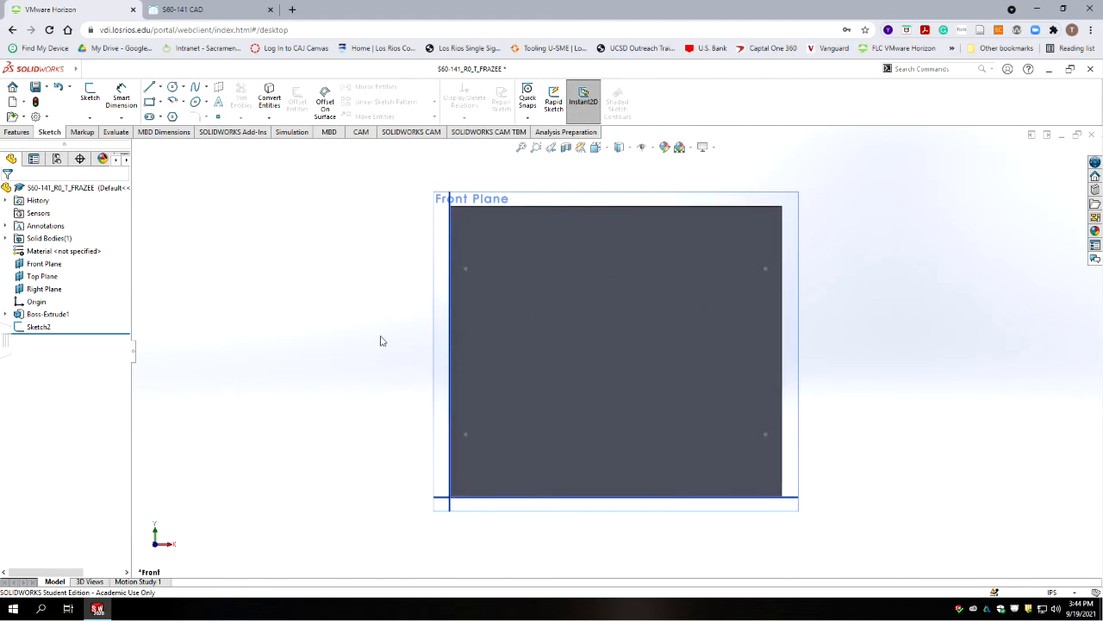
Start a Hole Wizard feature, check the hole callouts in the S60-141_R0.PDF drawing, and choose a straight tap of type Tapped hole.
middle_drag(368, 464, 260, 434)
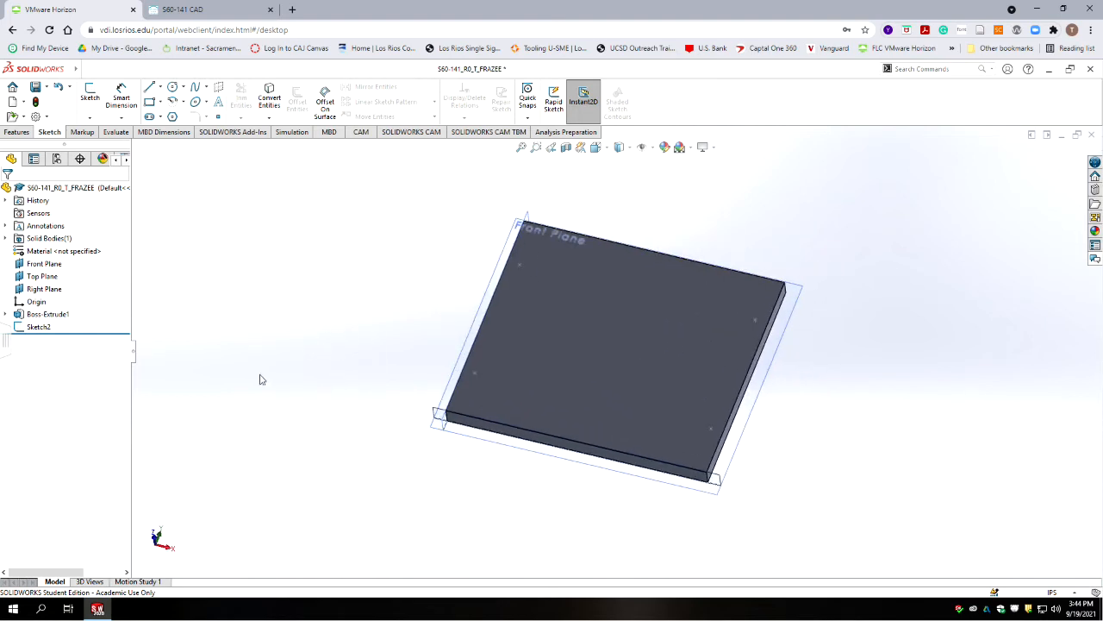
click(17, 132)
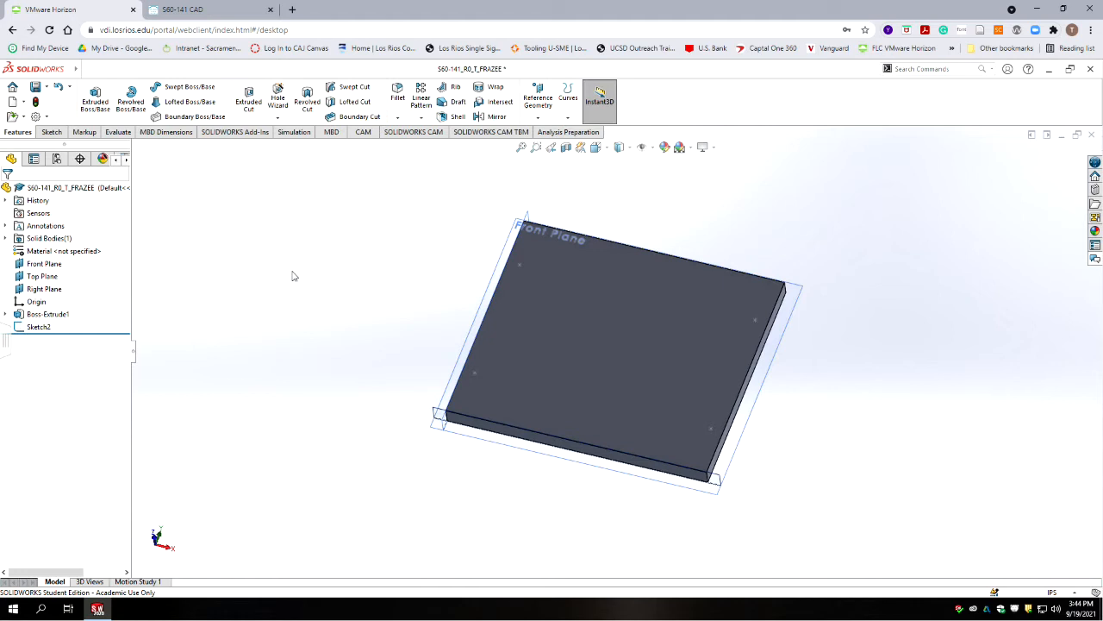
click(278, 96)
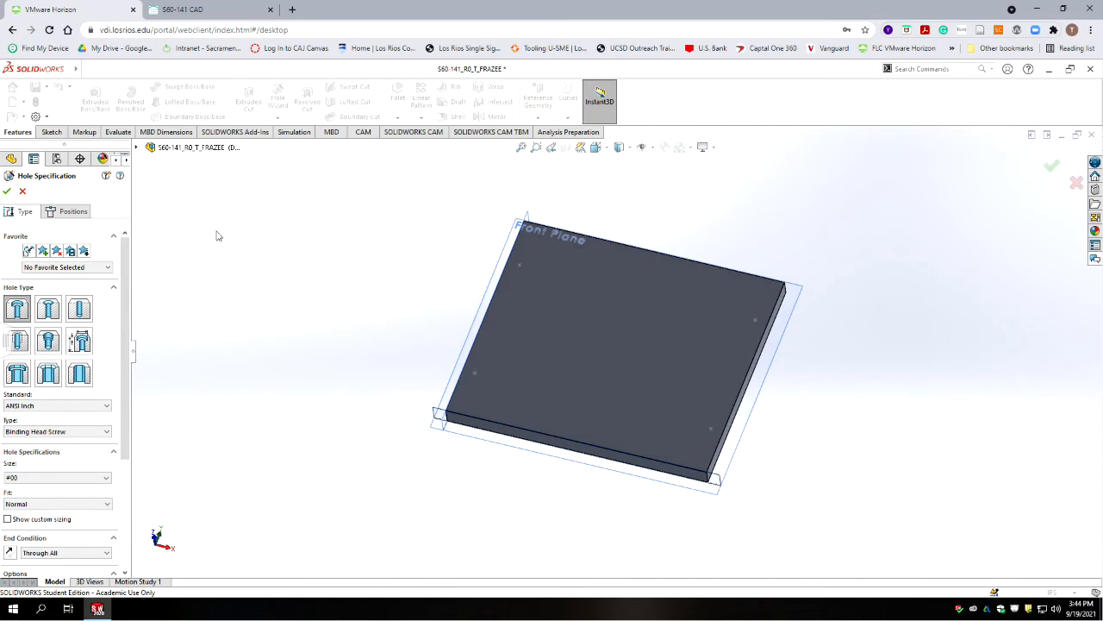
key(alt+Tab)
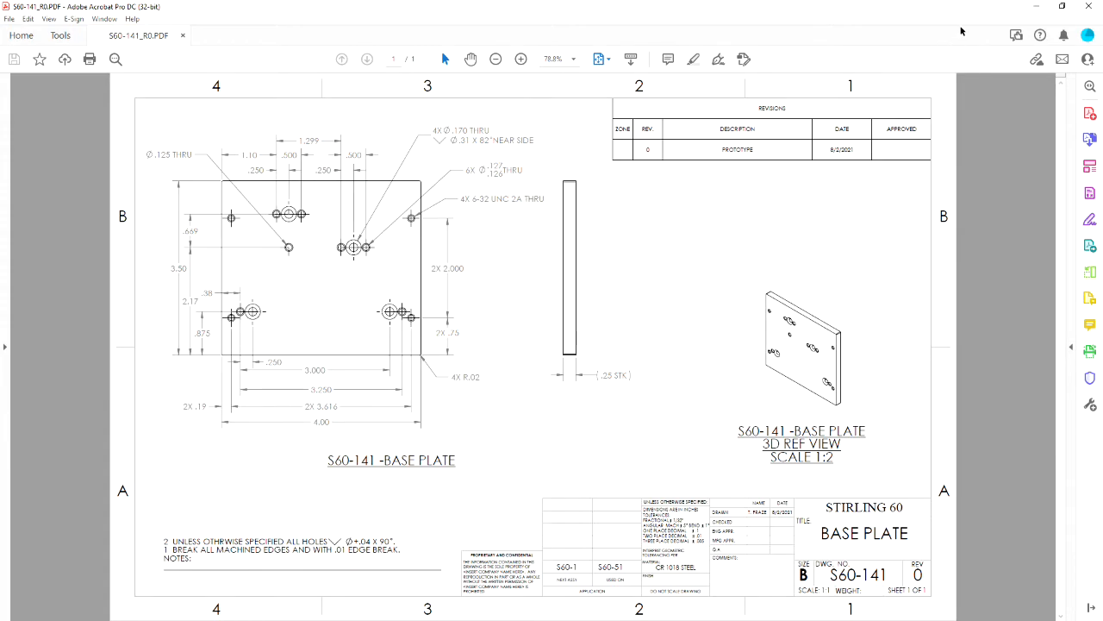
click(1037, 6)
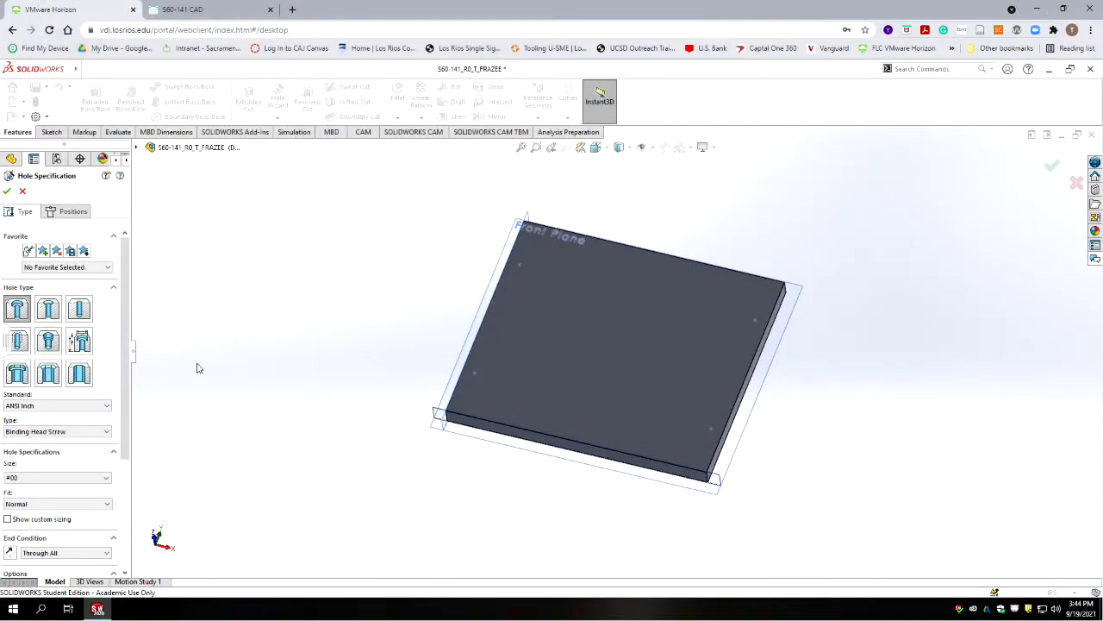
click(18, 342)
scroll(126, 303, down, 3)
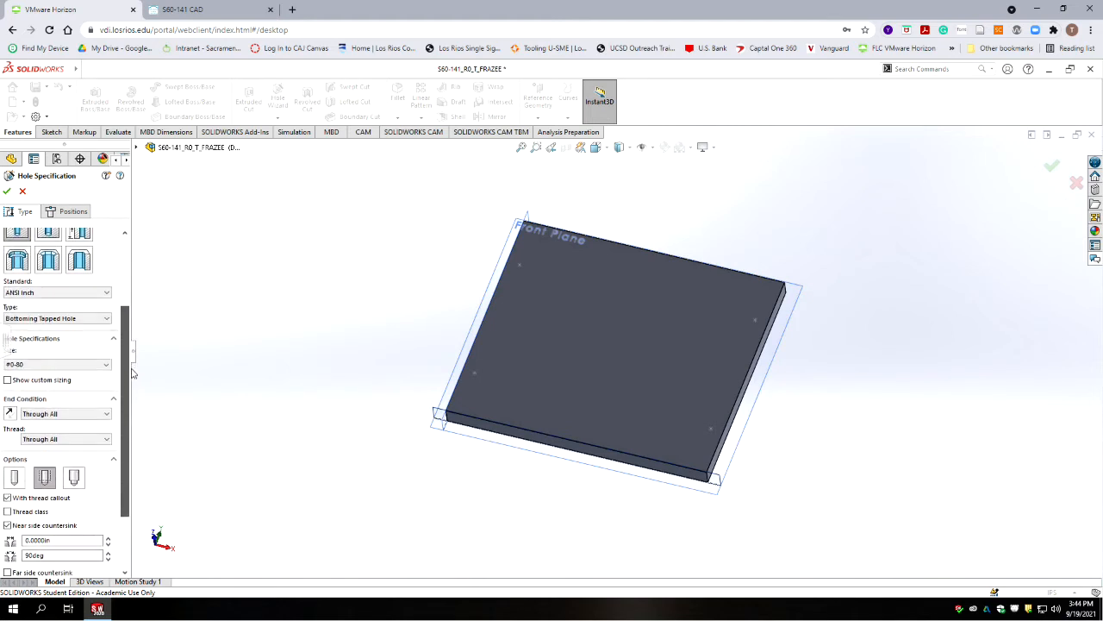
click(57, 320)
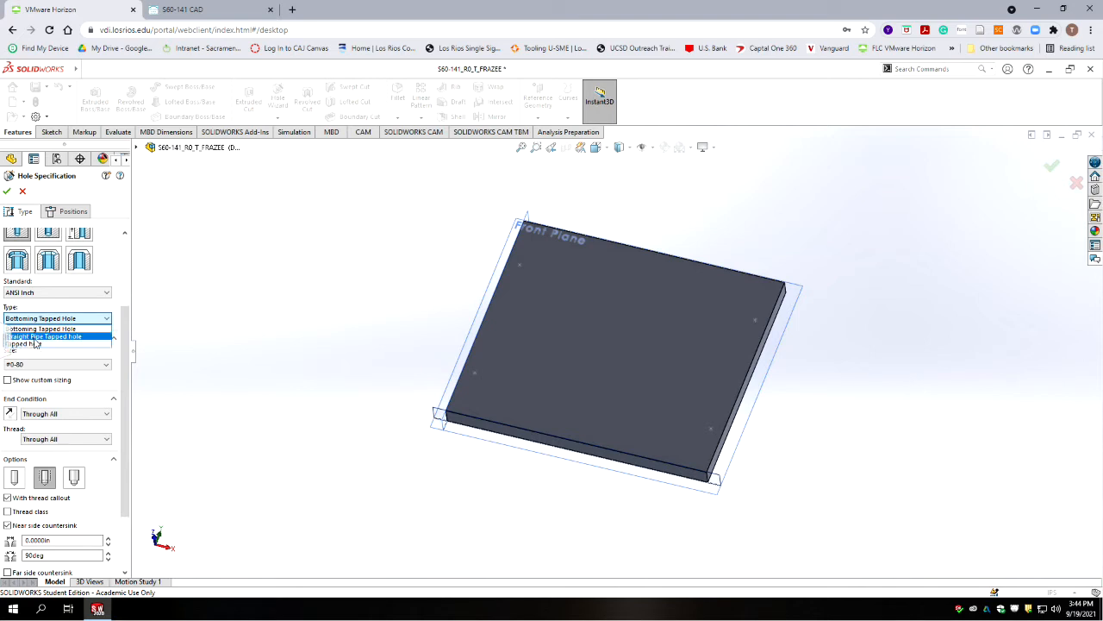
click(35, 344)
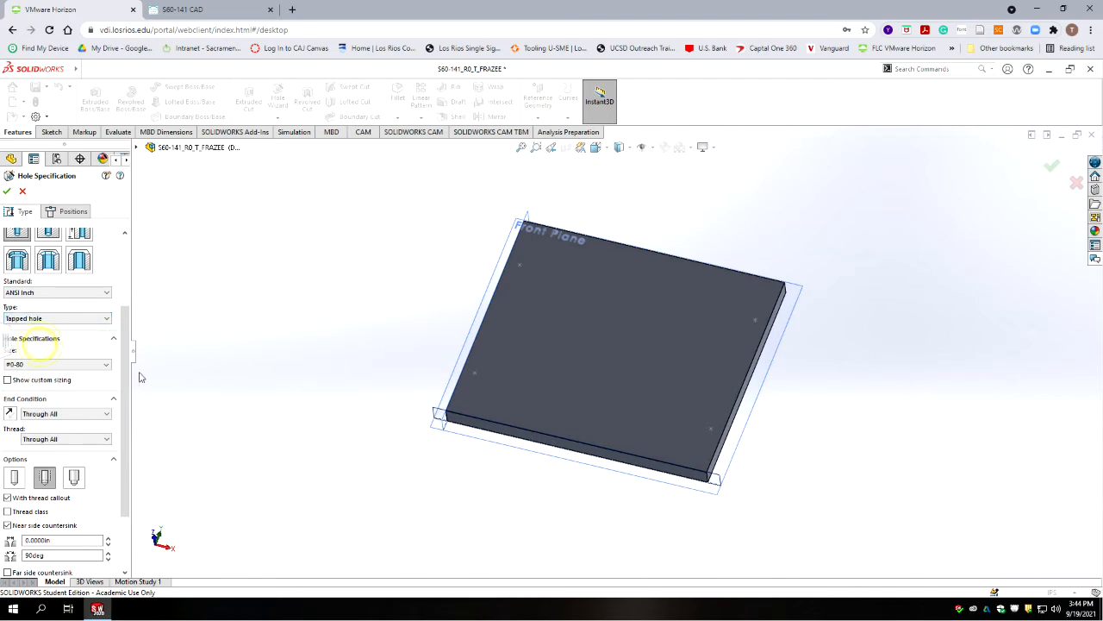
Set the tapped hole's size to #6-32.
click(66, 364)
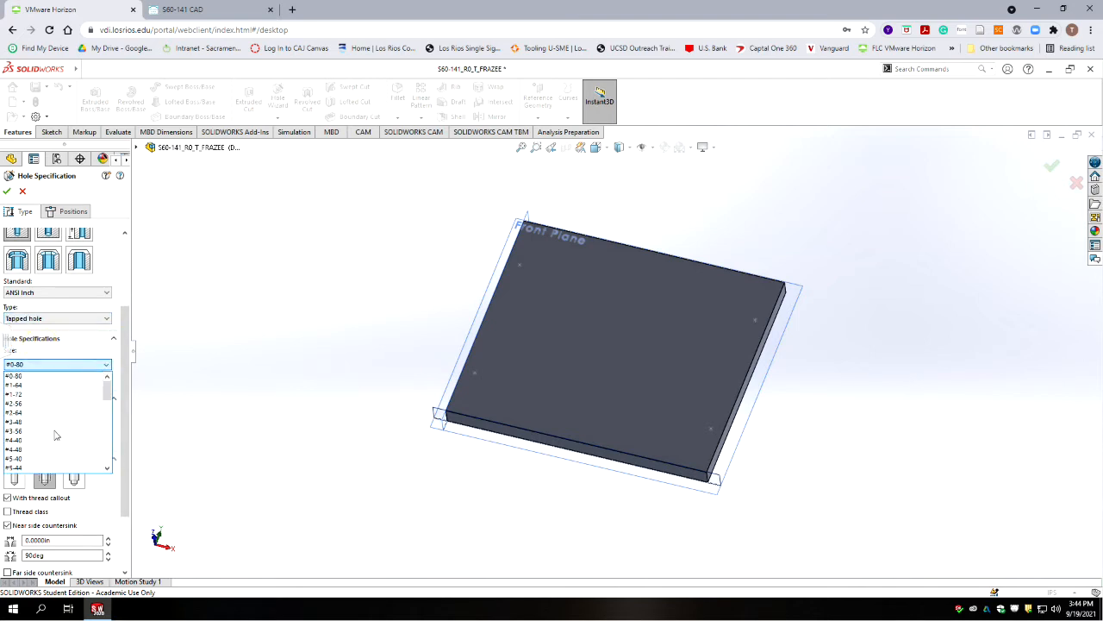
scroll(39, 453, down, 1)
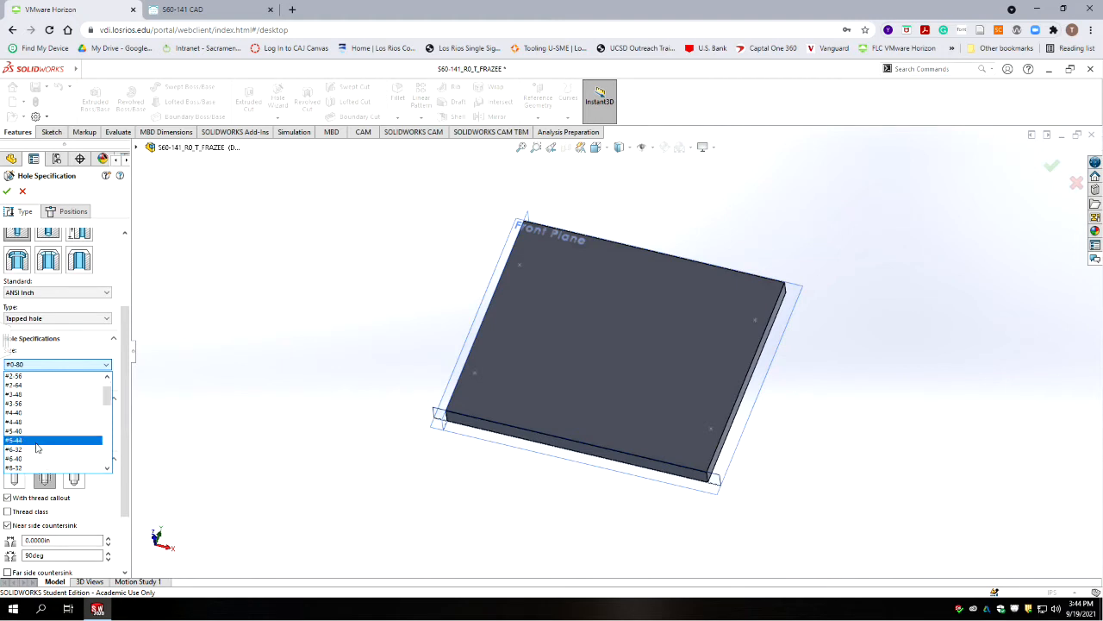
click(36, 450)
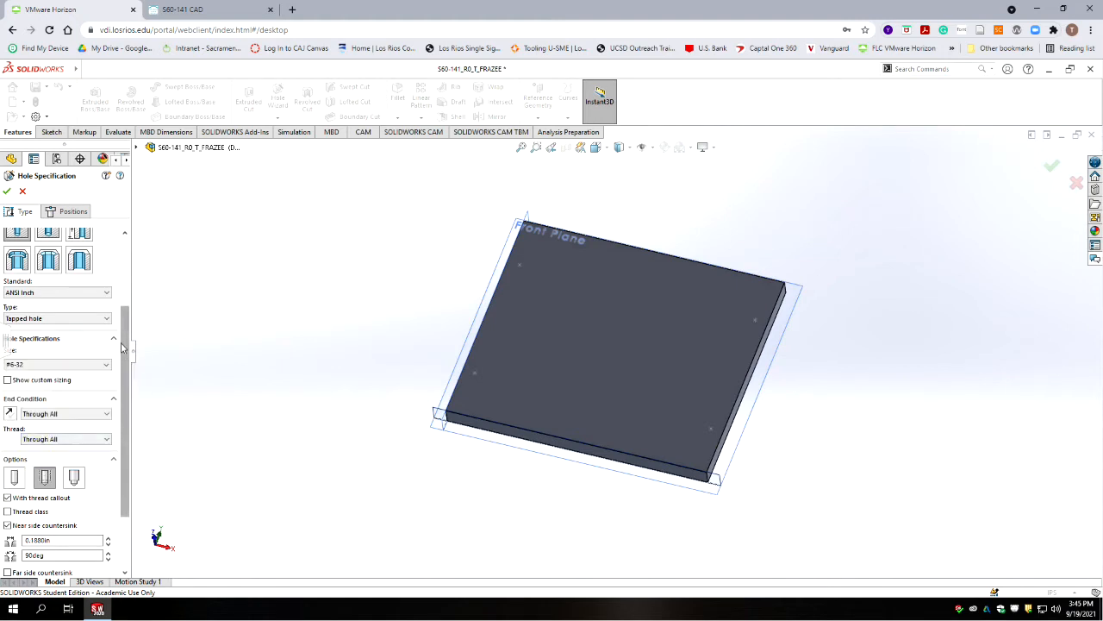
Use the cosmetic thread option for the tapped hole and enable thread class 2B, then review the near side countersink settings.
mouse_move(123, 338)
mouse_down()
mouse_move(130, 364)
mouse_move(132, 353)
mouse_up()
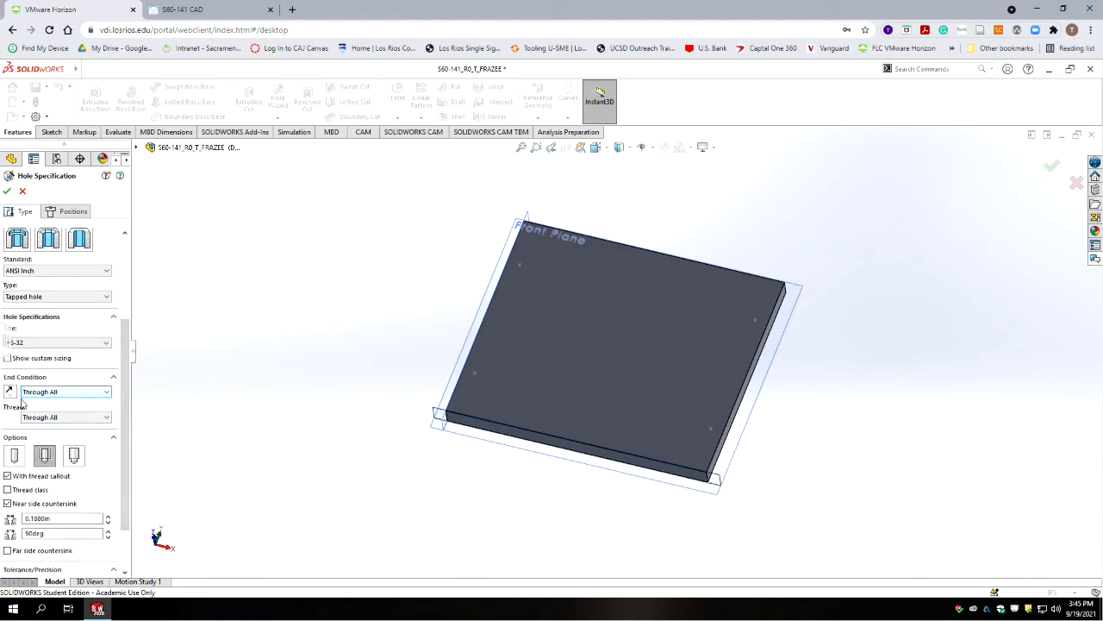
mouse_move(128, 341)
mouse_down()
mouse_move(139, 395)
mouse_move(132, 350)
mouse_up()
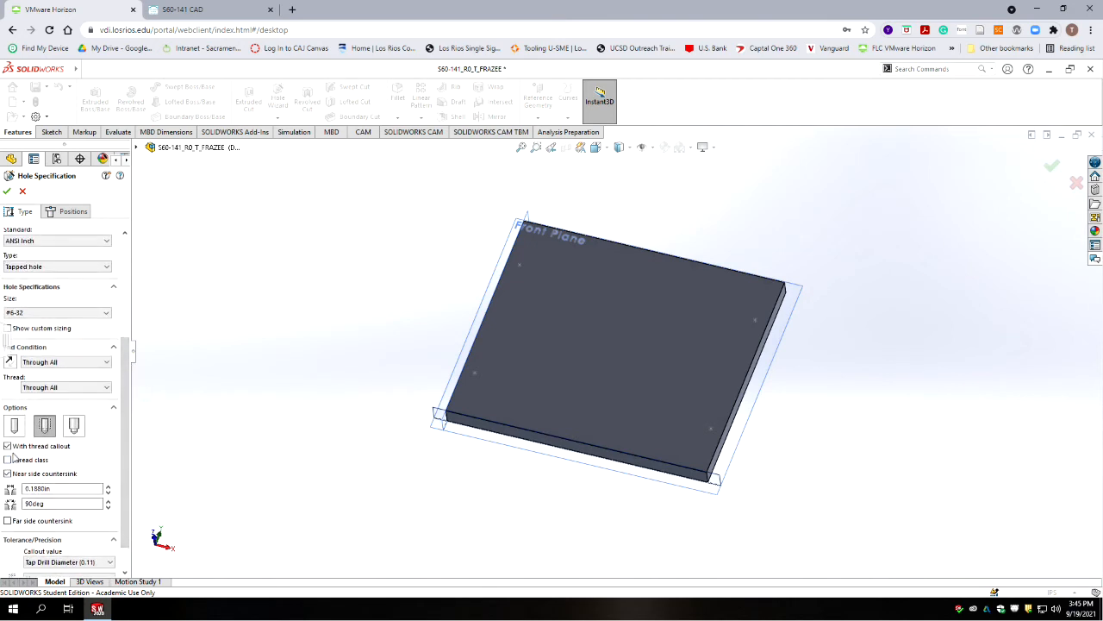
click(45, 431)
click(7, 460)
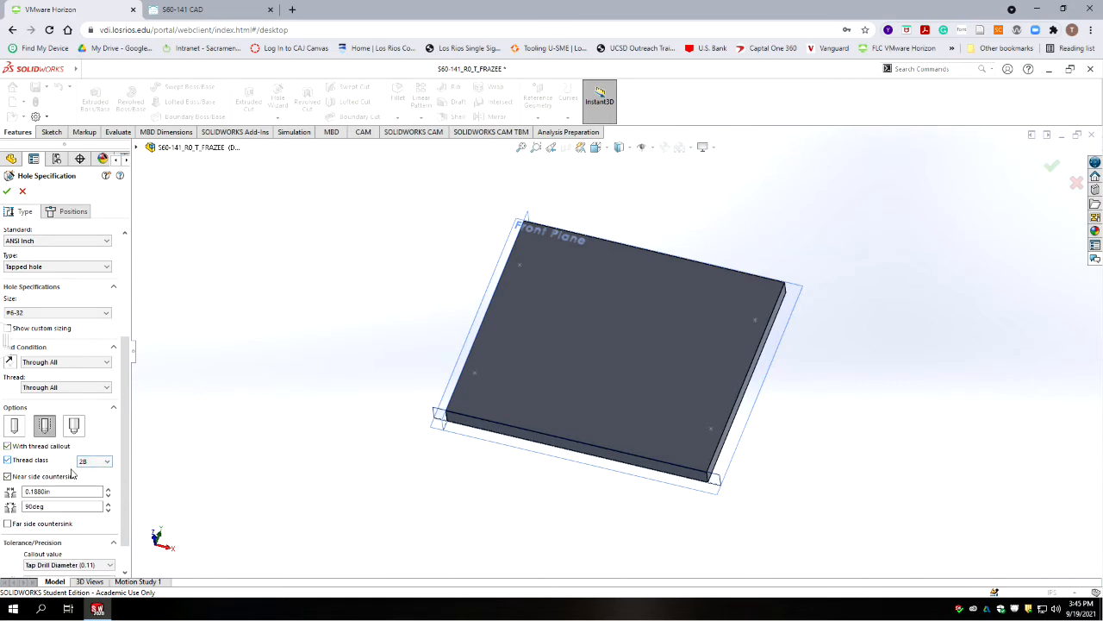
scroll(125, 401, down, 2)
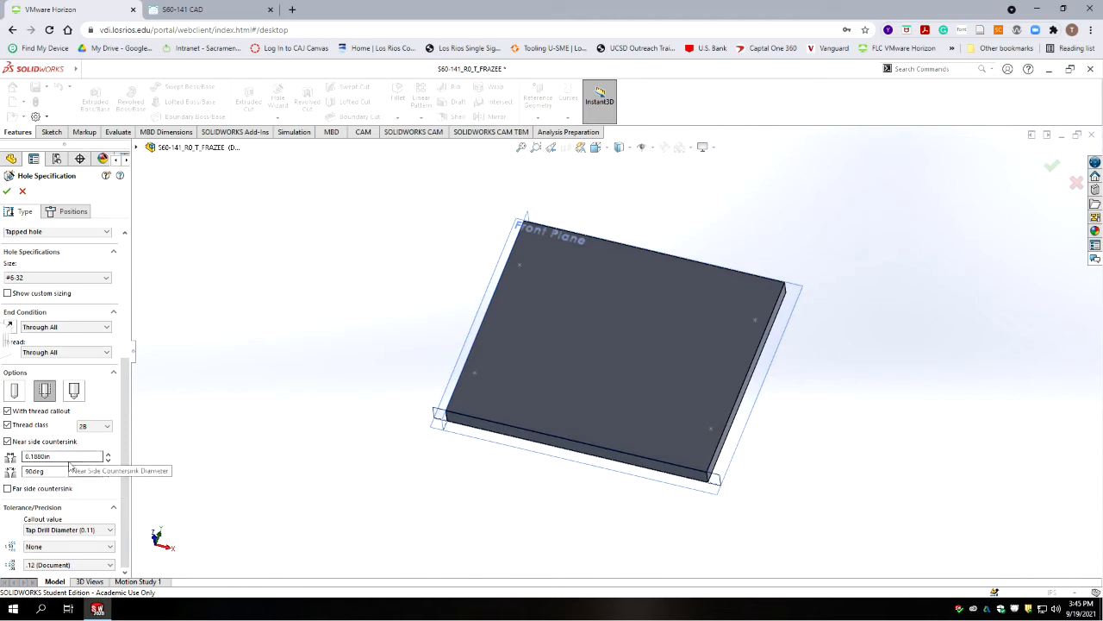
scroll(71, 466, up, 1)
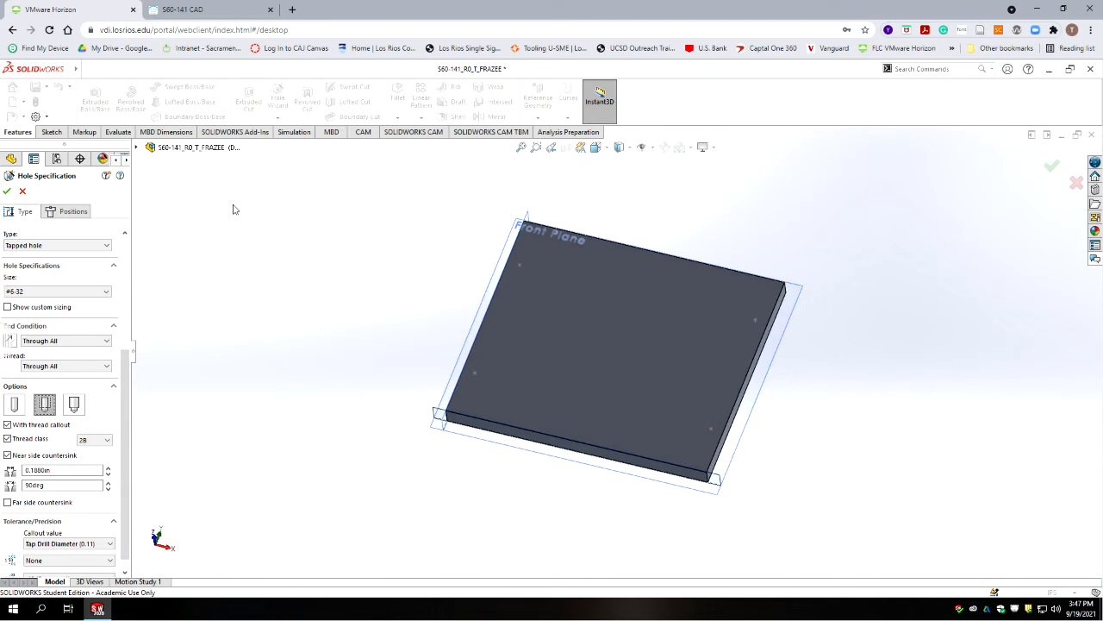
Download the Machinery's Handbook 29th Edition PDF from the course's General Resources page in Canvas and open it.
click(194, 9)
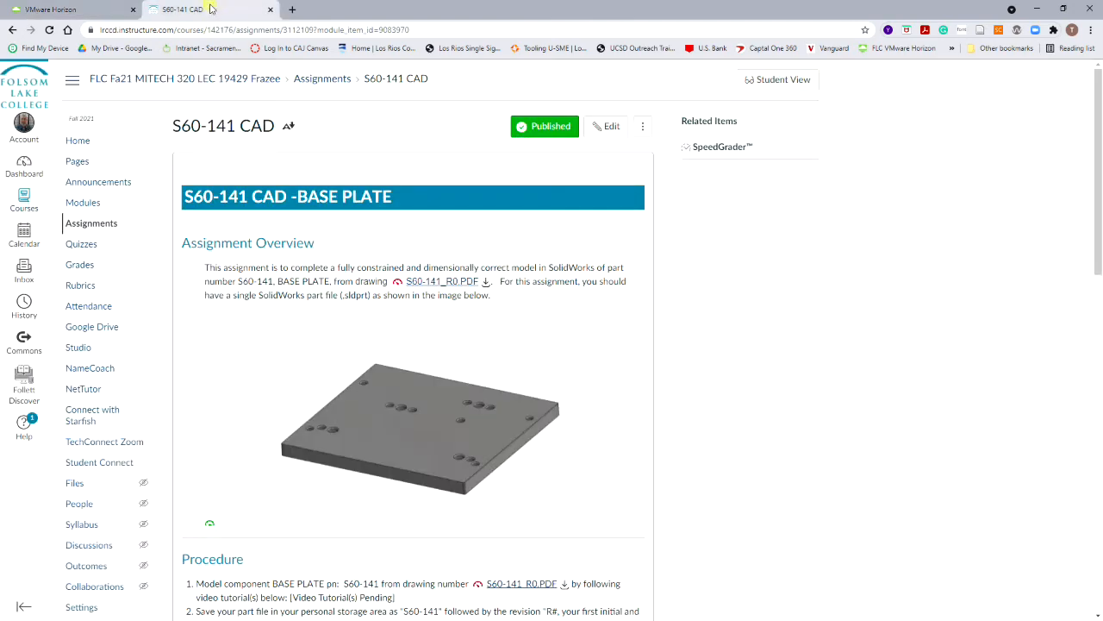
click(109, 140)
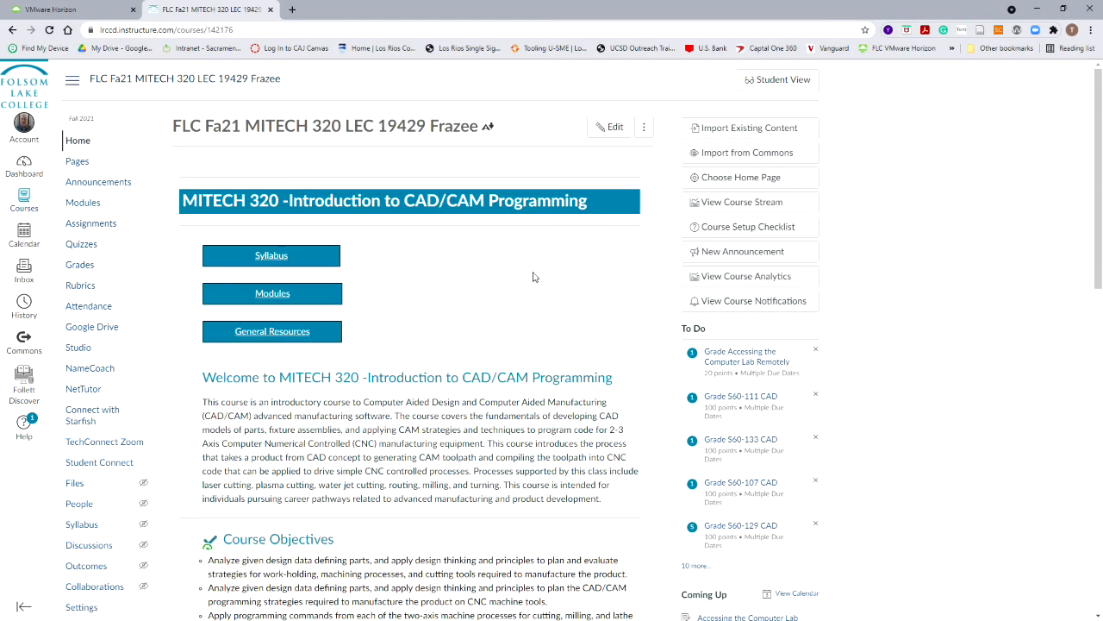
click(283, 336)
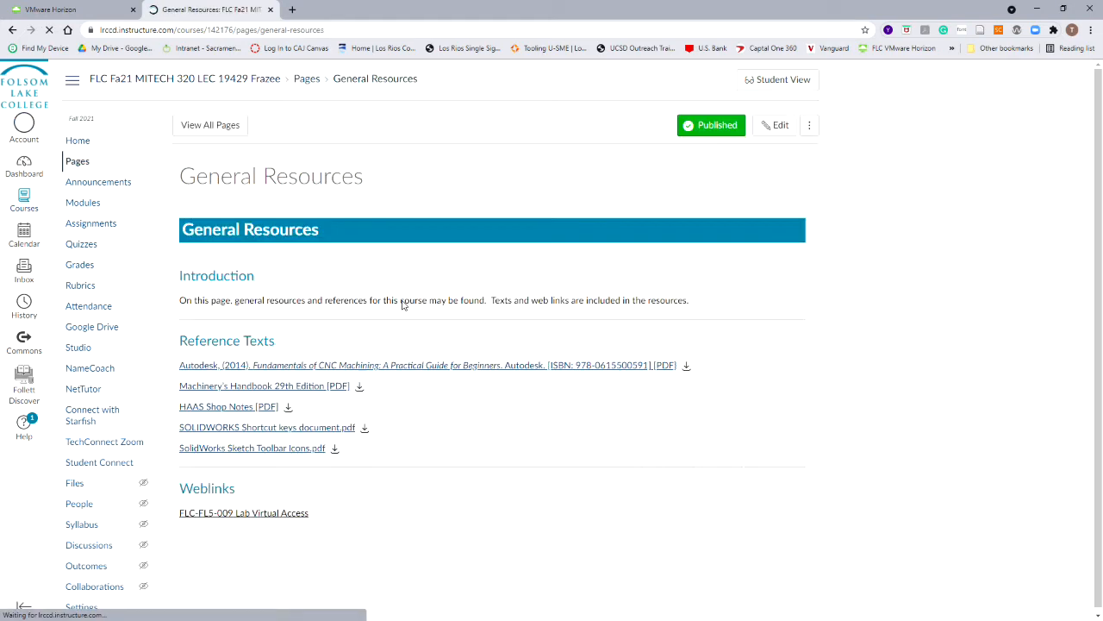
click(372, 387)
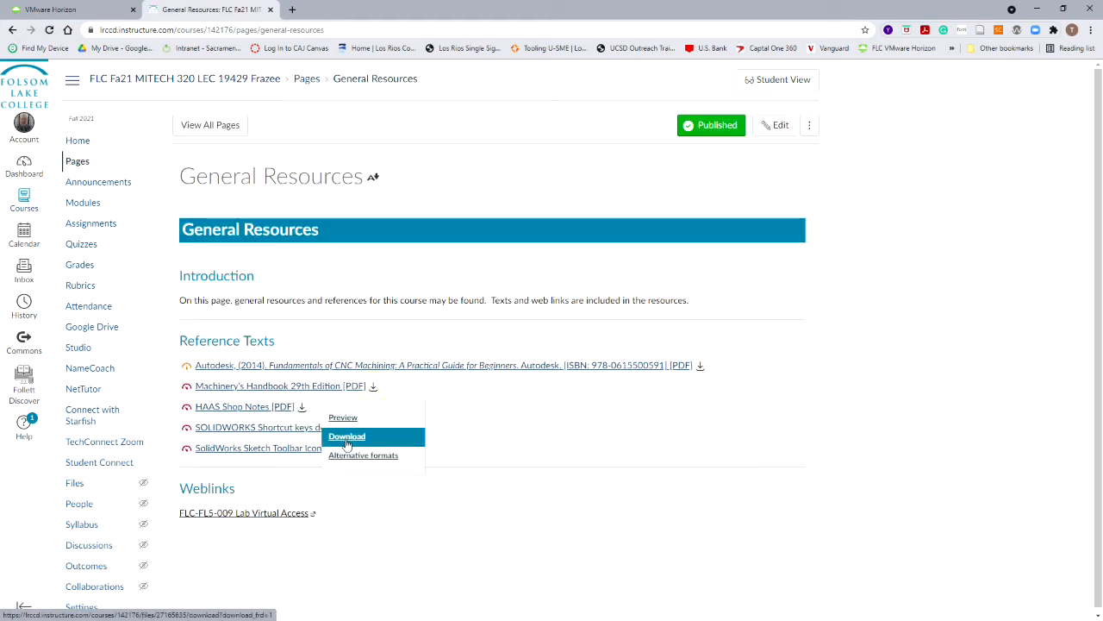
click(347, 438)
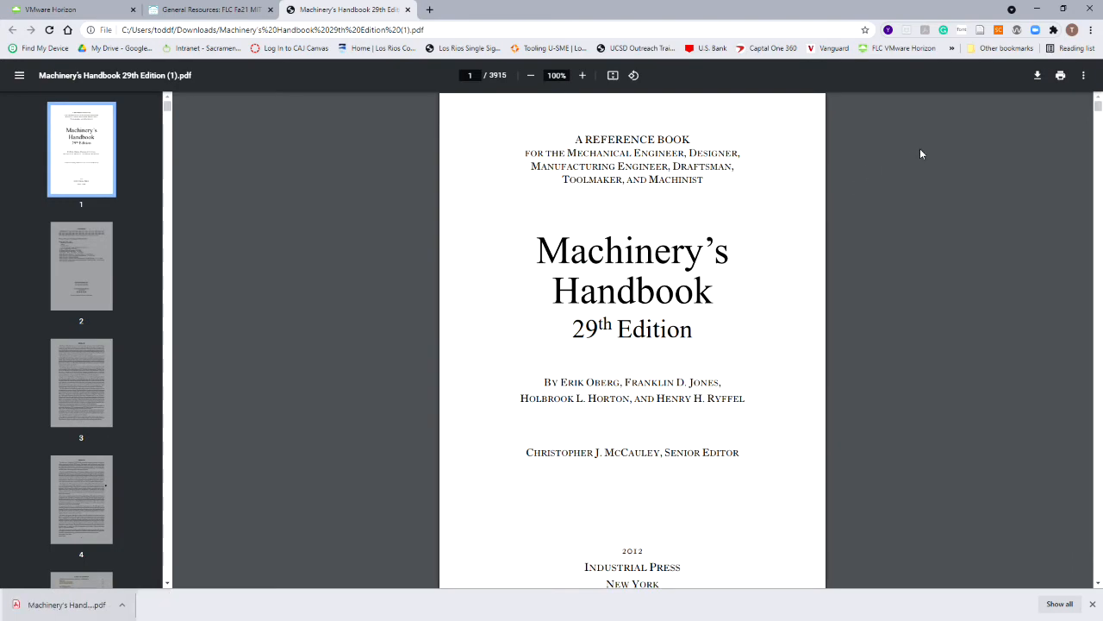
Find Table 3 of the Unified Screw Threads in the handbook and examine the 6-32 UNC row for the internal class 2B major diameter.
drag(1098, 107, 1098, 337)
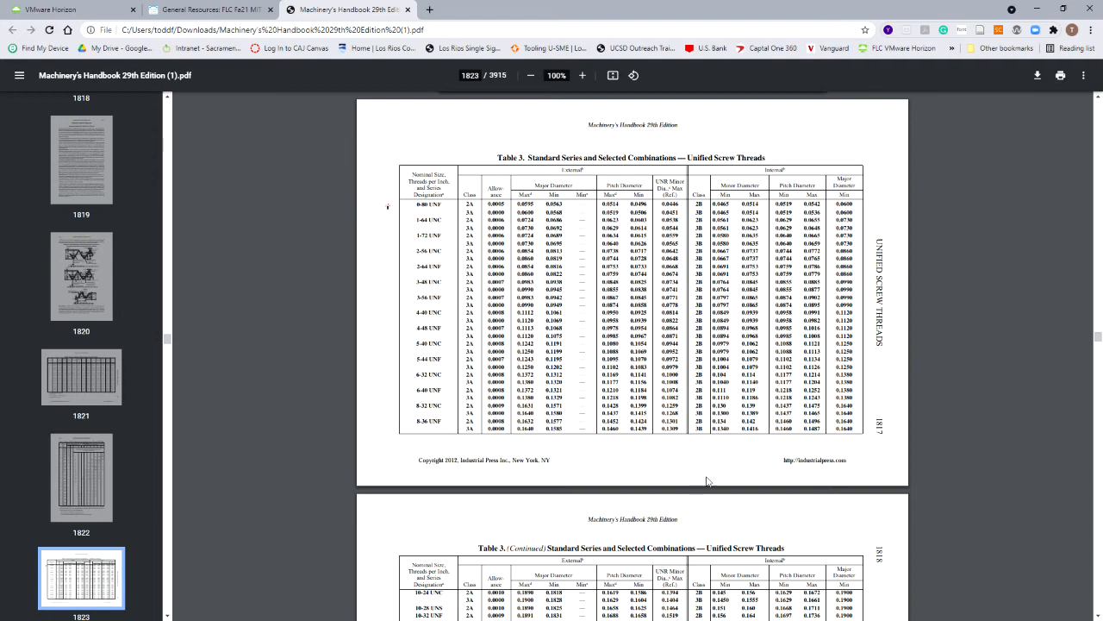
drag(414, 374, 503, 376)
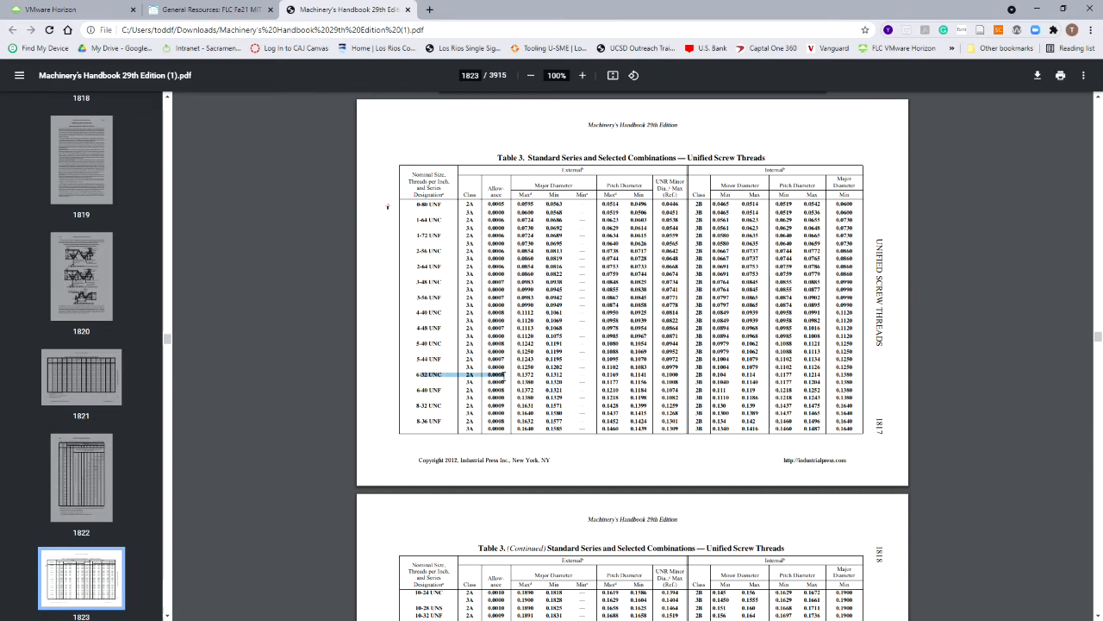
click(518, 383)
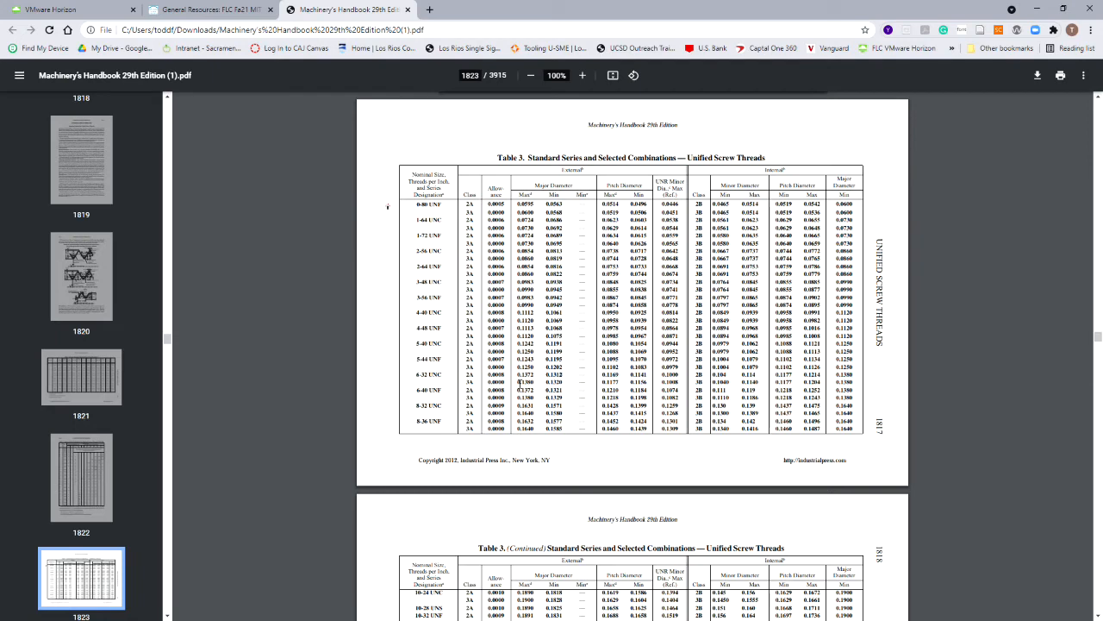
drag(417, 375, 751, 374)
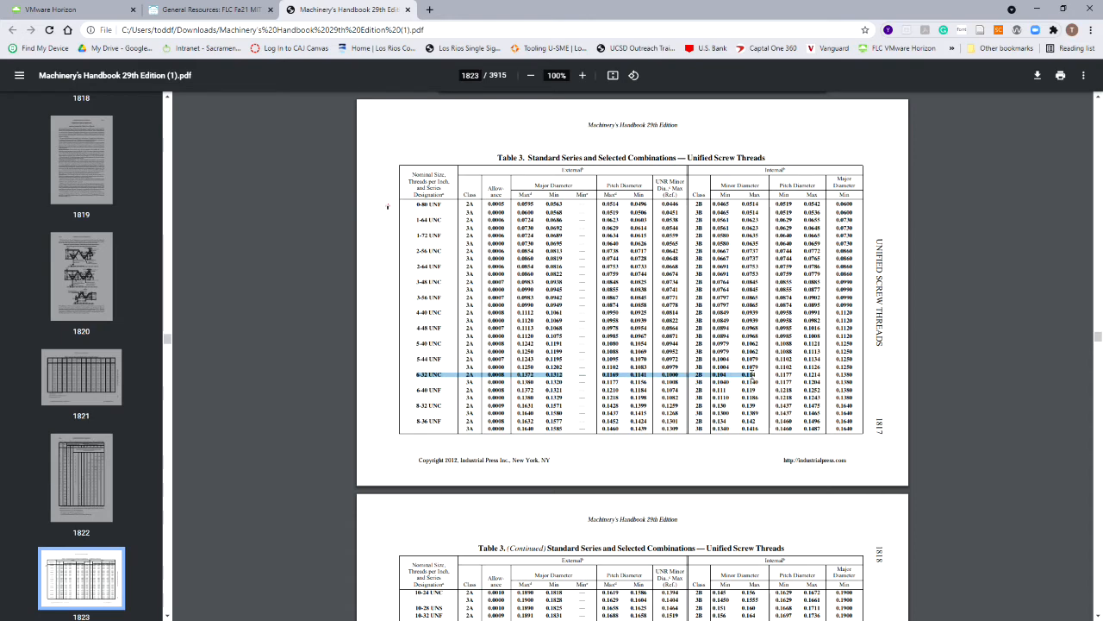
drag(763, 374, 856, 376)
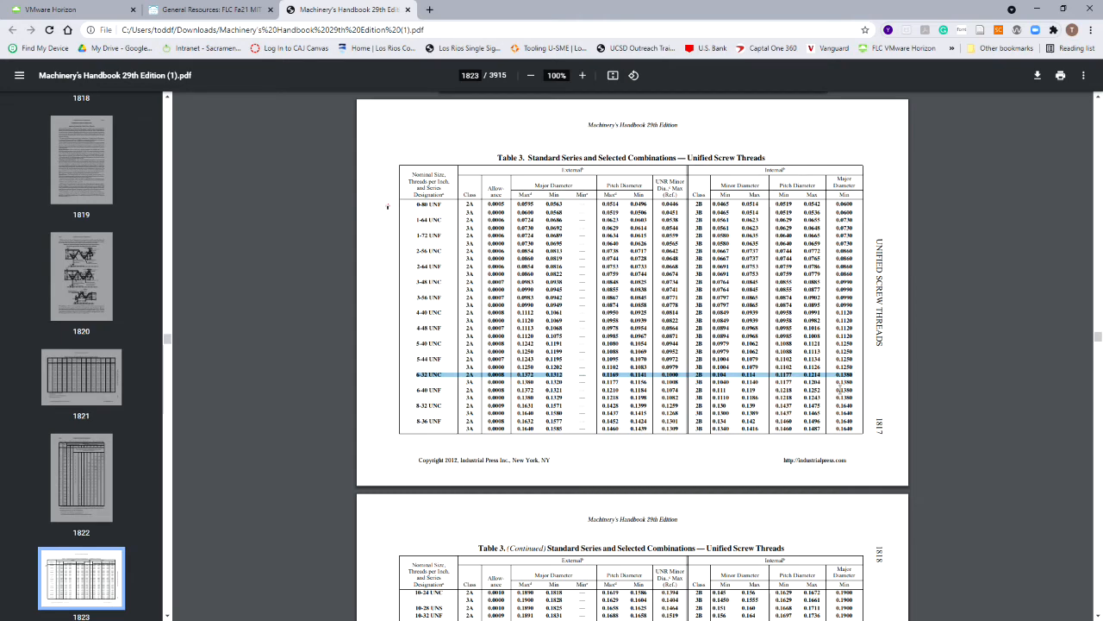
click(838, 379)
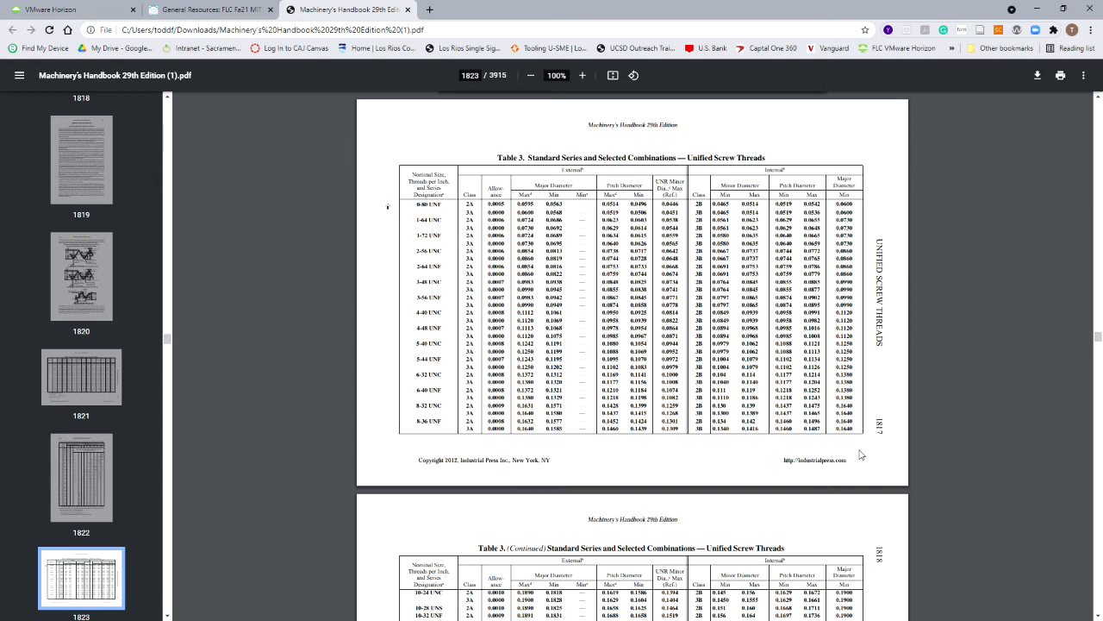
Add .138 and .04 in Calculator to get the countersink diameter, and move its window clear of the thread table.
drag(0, 217, 616, 134)
text(.138 )
text(+ 0)
text(.04)
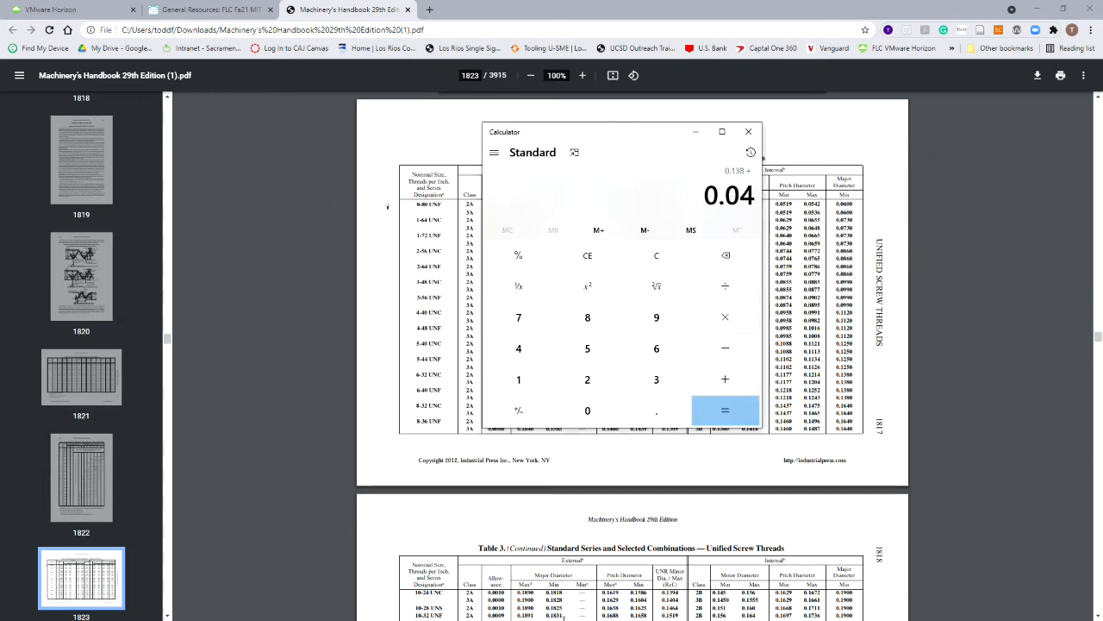
click(716, 408)
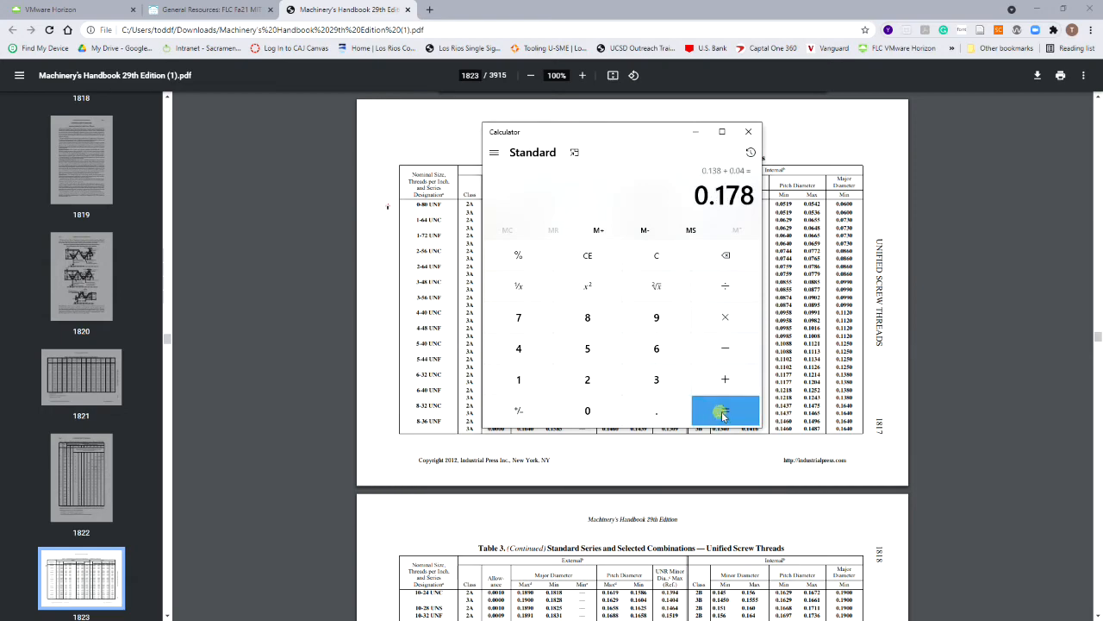
drag(717, 131, 368, 152)
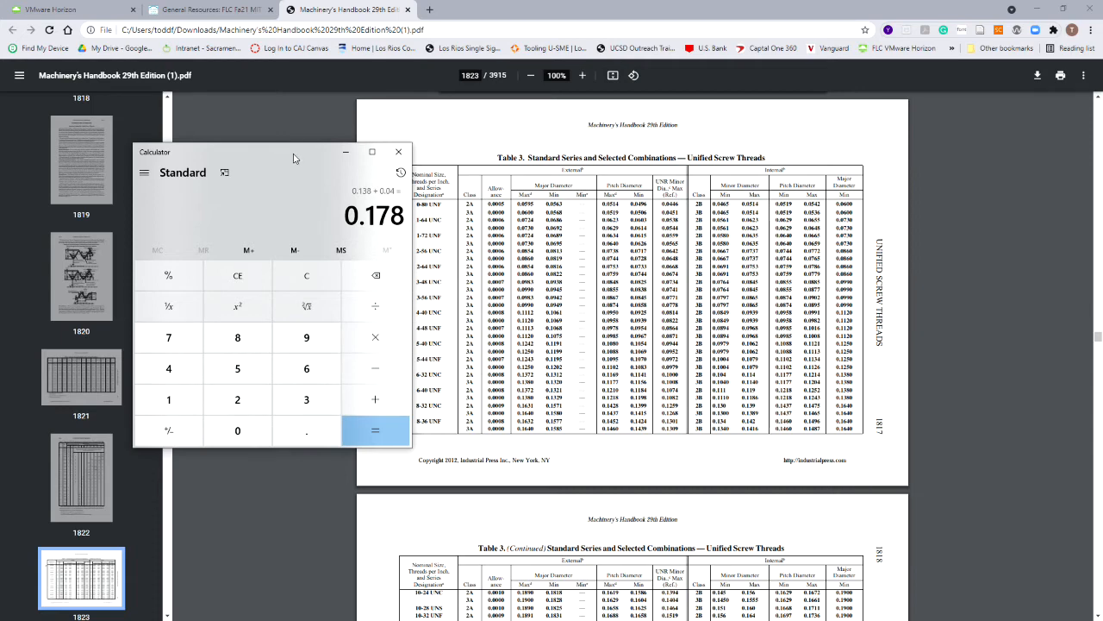
Return to SOLIDWORKS in VMware Horizon and set the tapped hole's near side countersink diameter to .178 in.
click(52, 9)
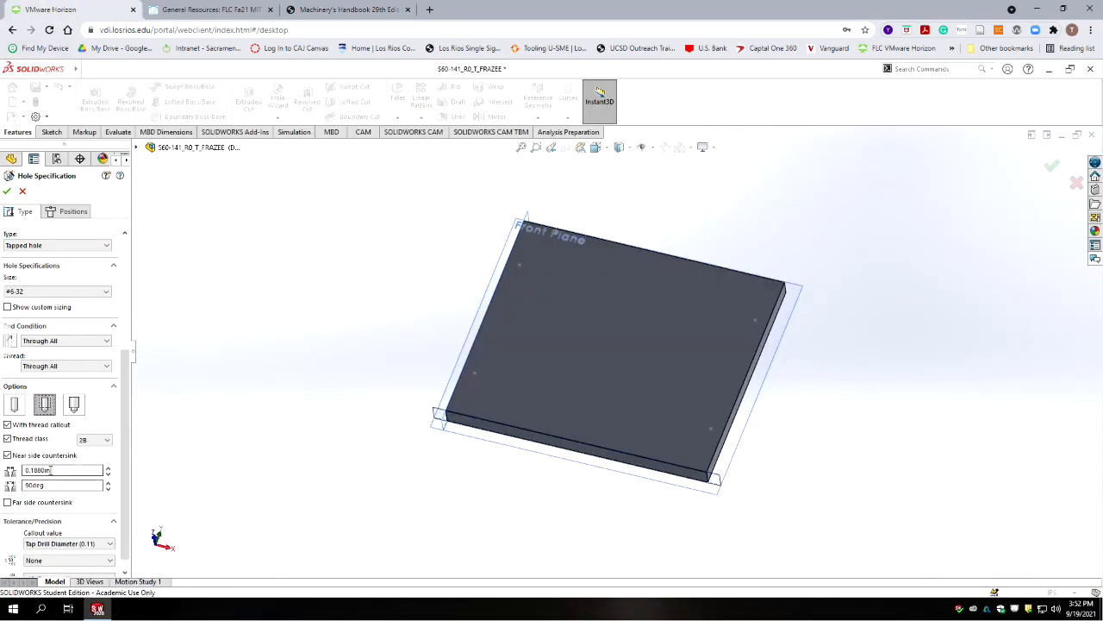
click(69, 469)
double_click(69, 470)
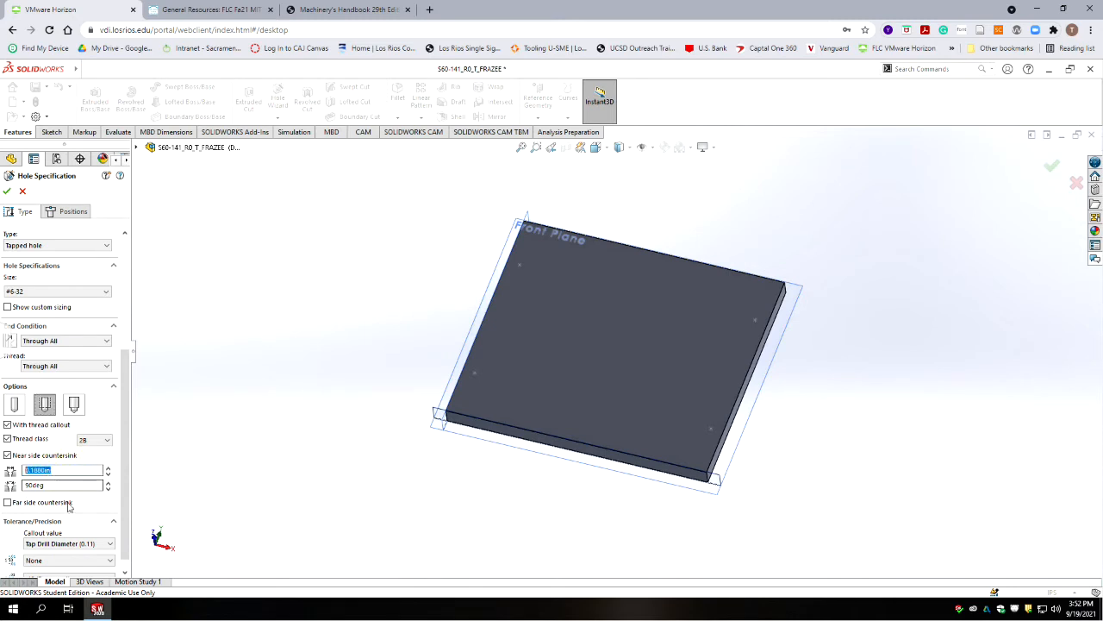
text(.178)
click(65, 470)
scroll(43, 480, down, 1)
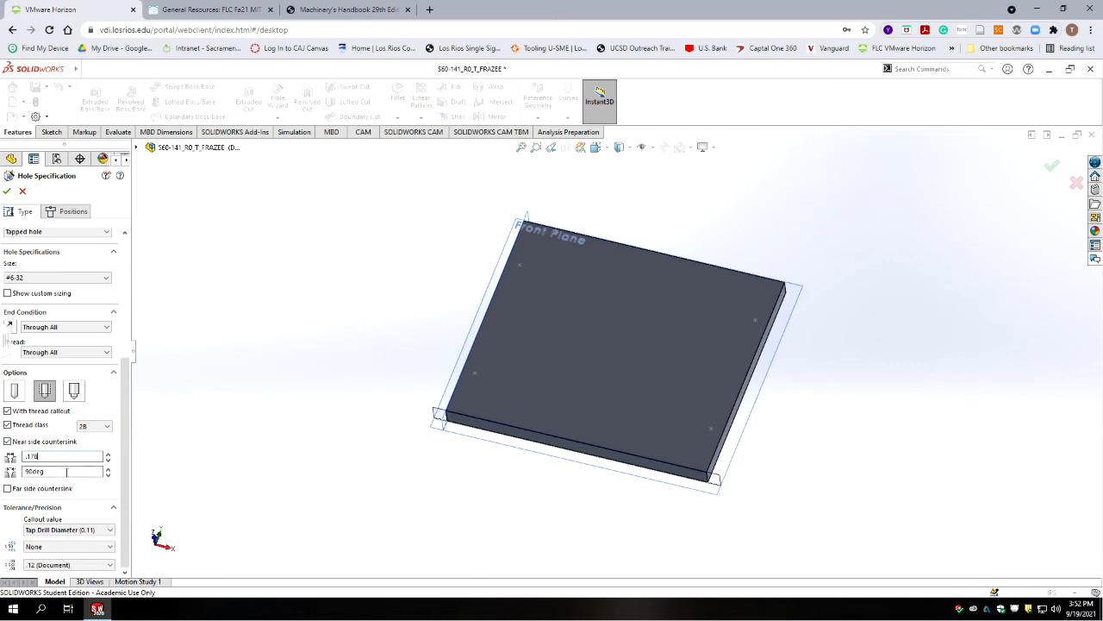
Enable the far side countersink for the tapped hole and set its diameter to .178 in.
click(8, 489)
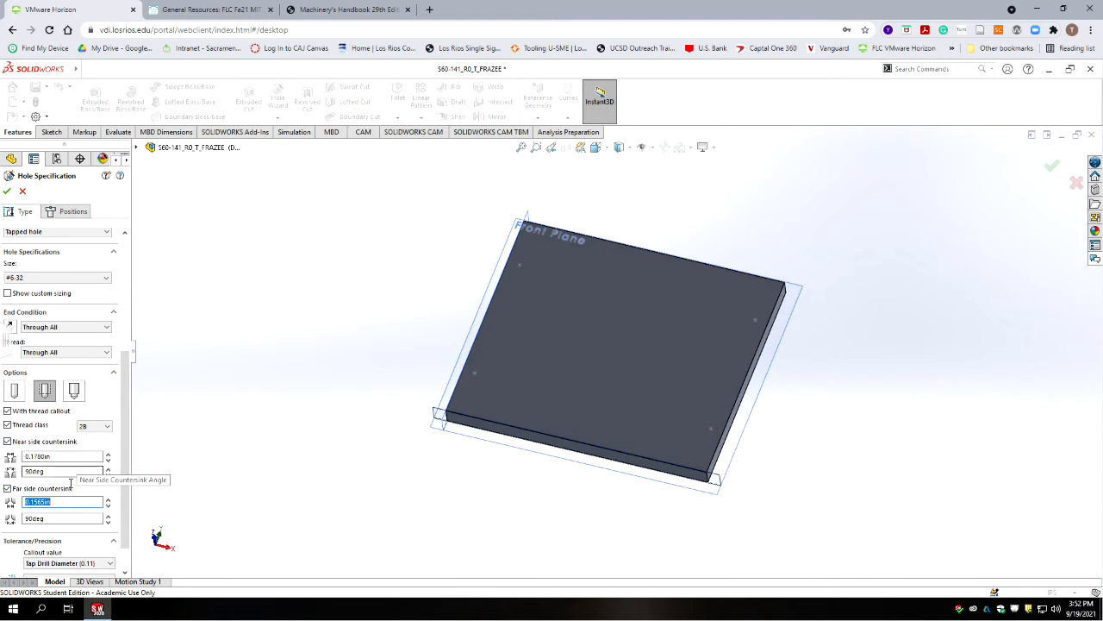
key(BackSpace)
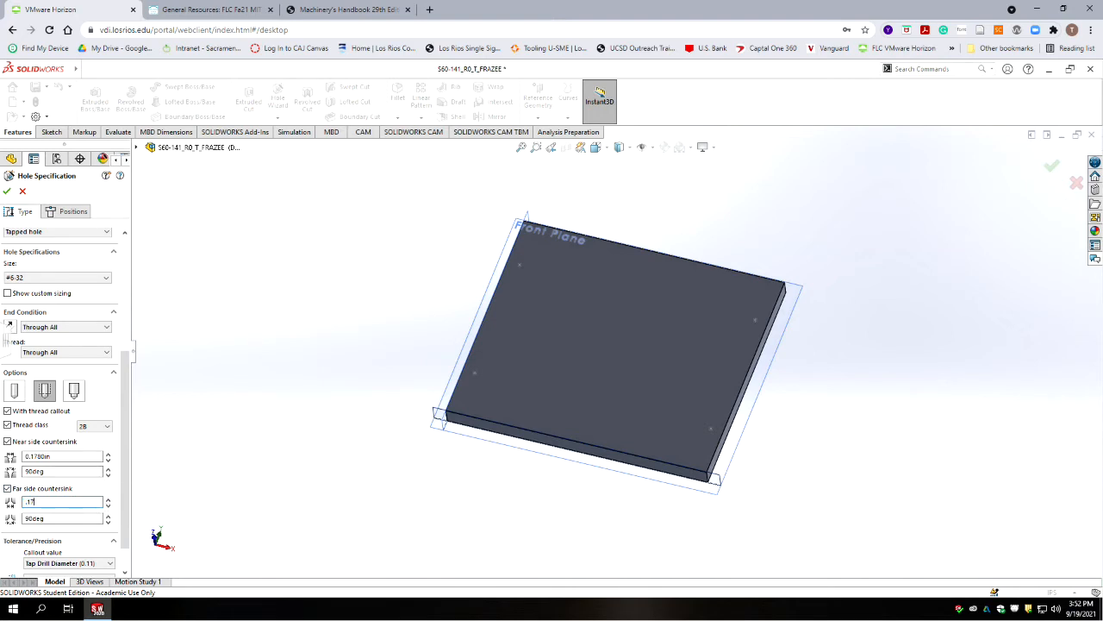
text(.178)
key(Return)
scroll(127, 479, down, 1)
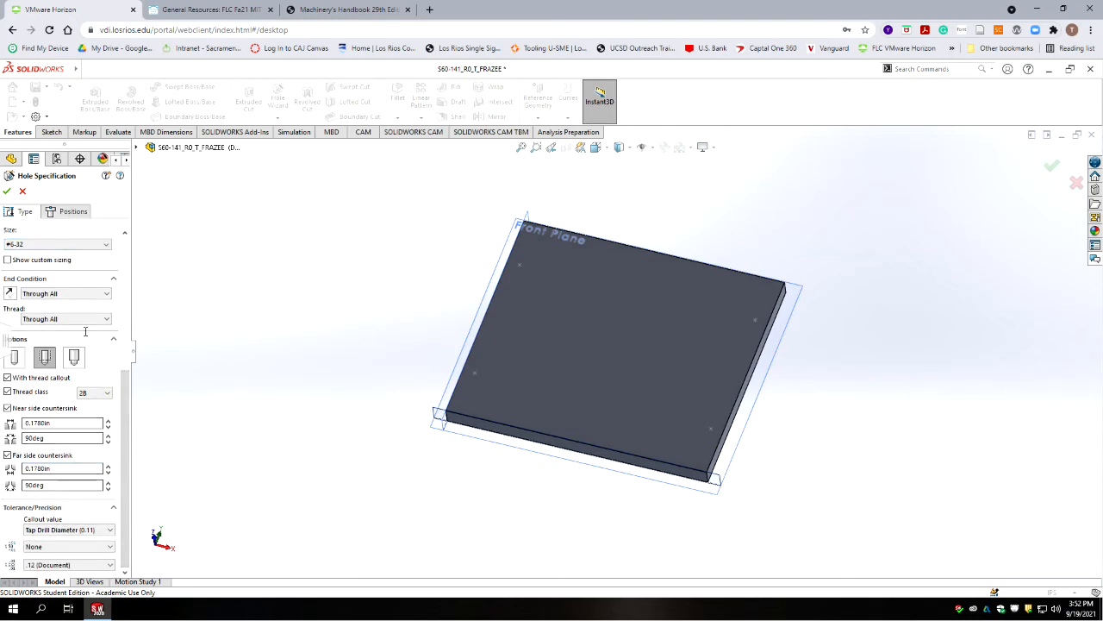
Position the tapped holes on the plate's large face at the four corner sketch points and complete the hole feature.
click(77, 211)
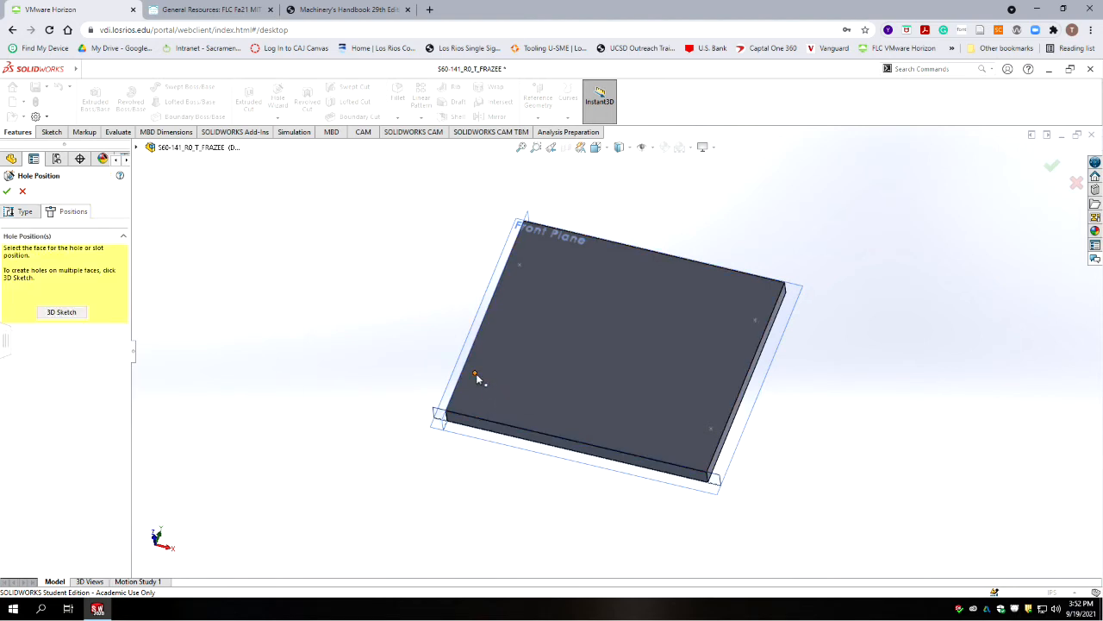
click(584, 357)
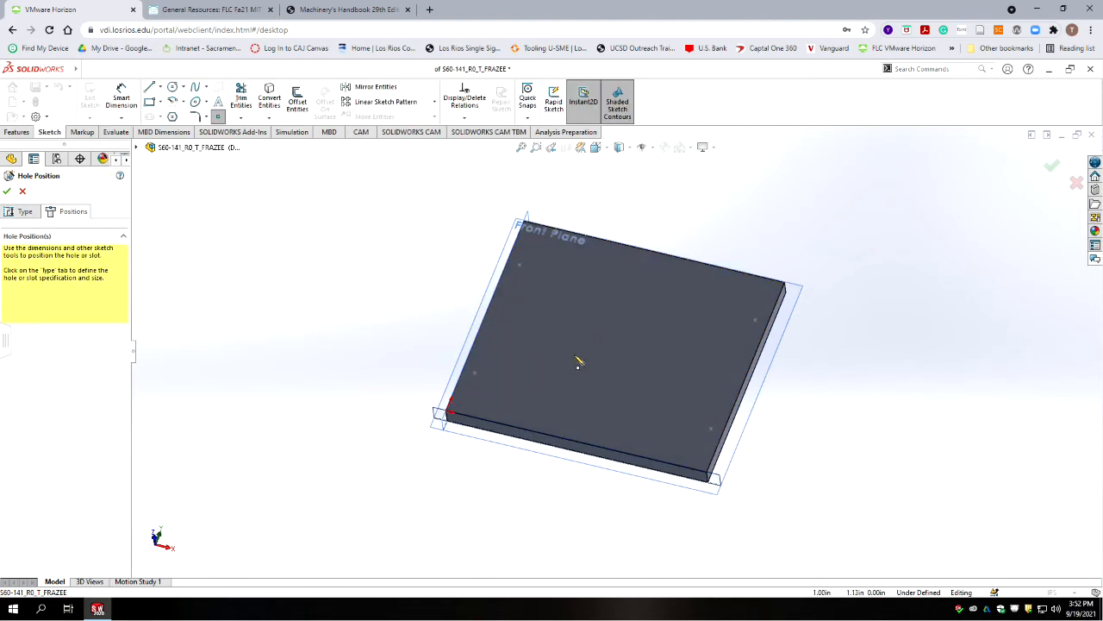
click(477, 377)
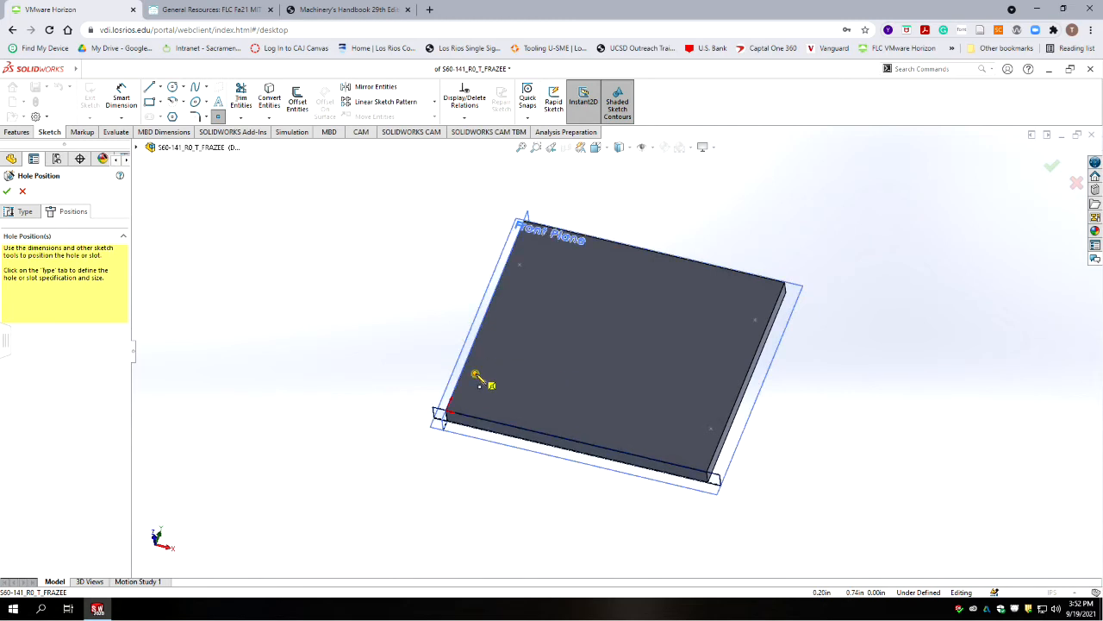
click(518, 274)
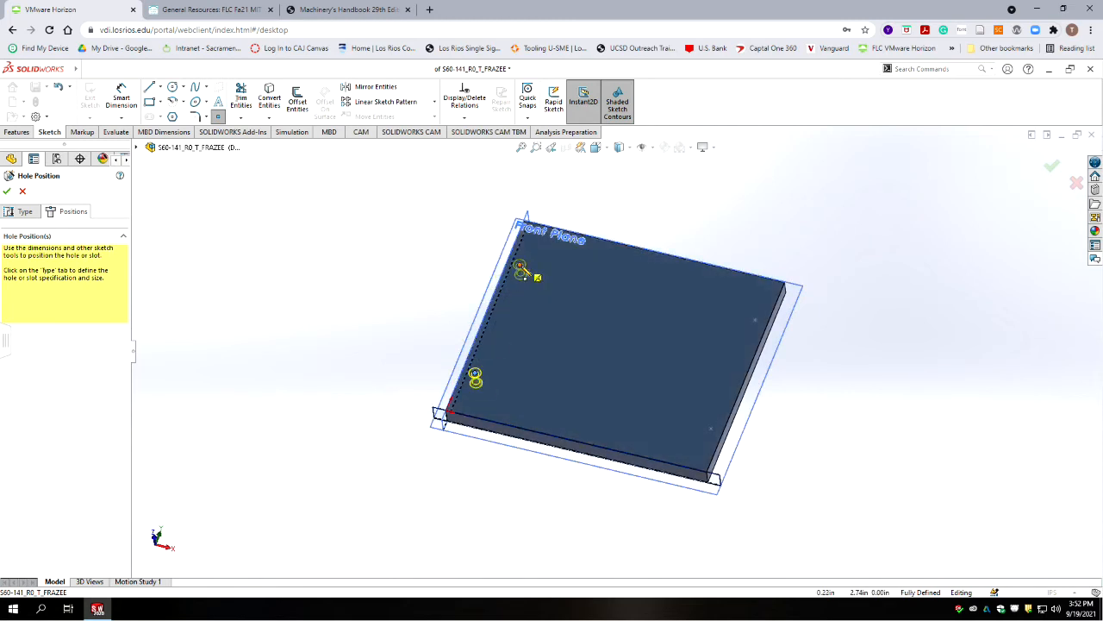
click(735, 335)
click(756, 323)
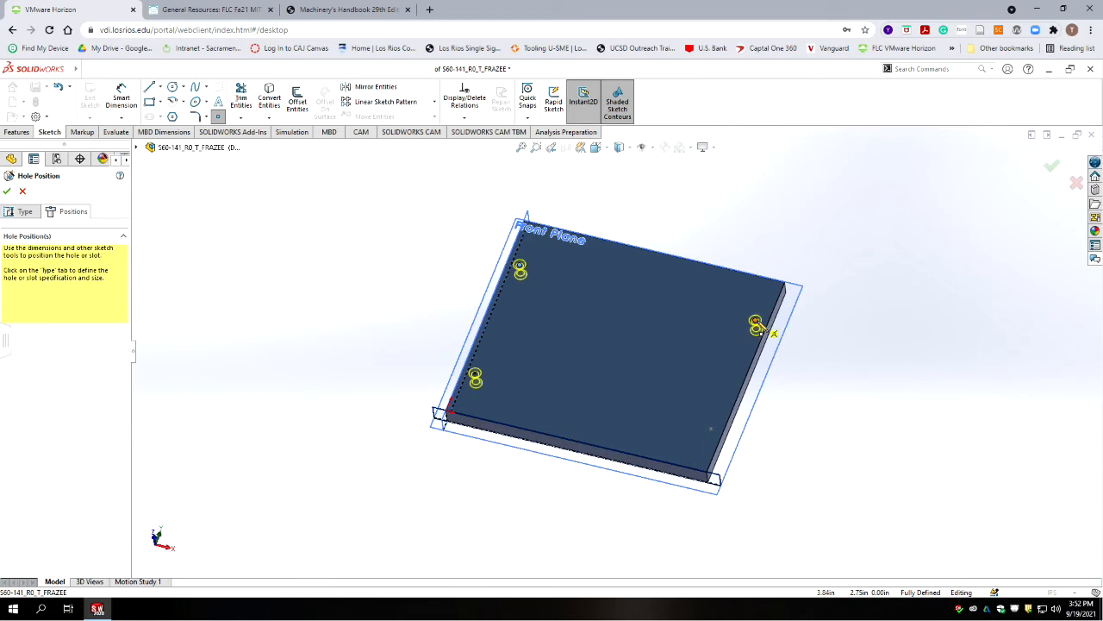
click(711, 434)
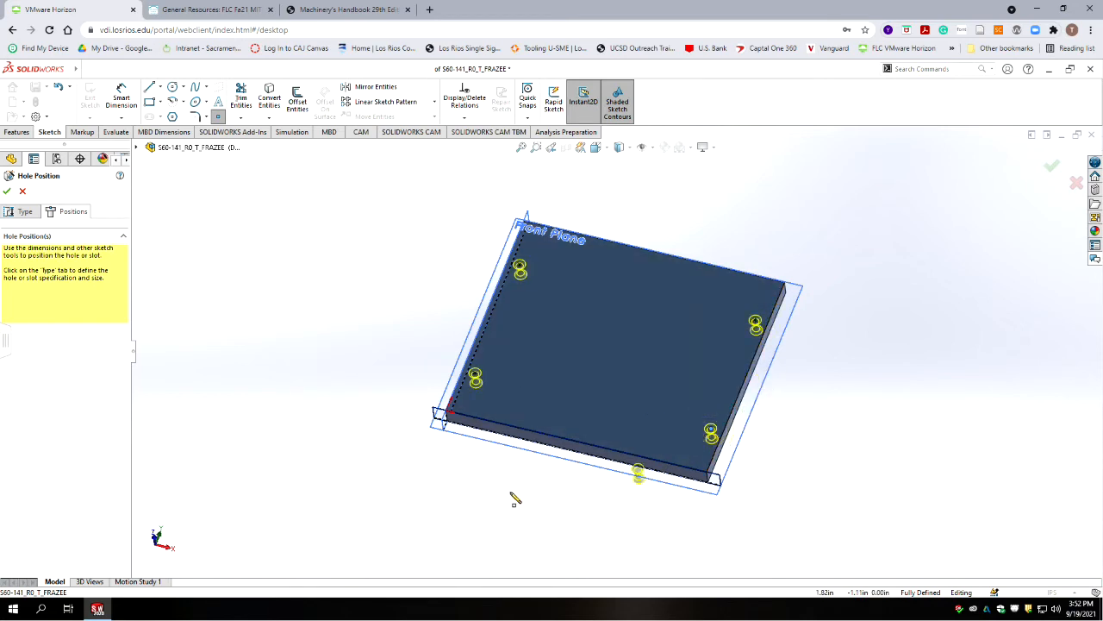
click(8, 193)
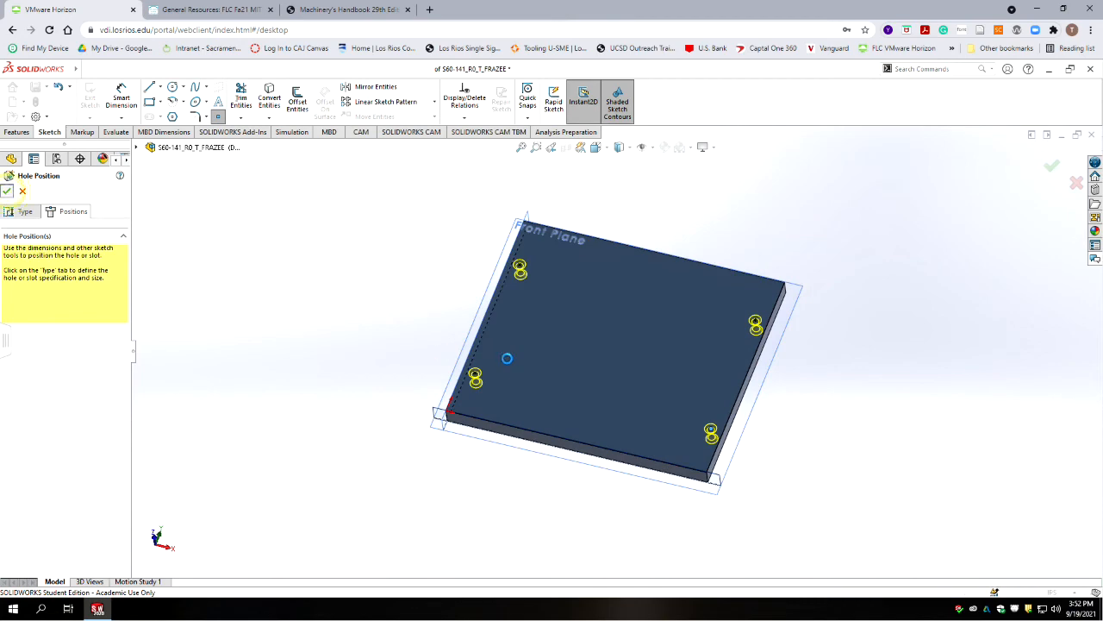
Examine the countersinks and cosmetic threads of the corner holes up close and from a tilted view of the plate.
scroll(496, 388, down, 4)
scroll(541, 391, down, 5)
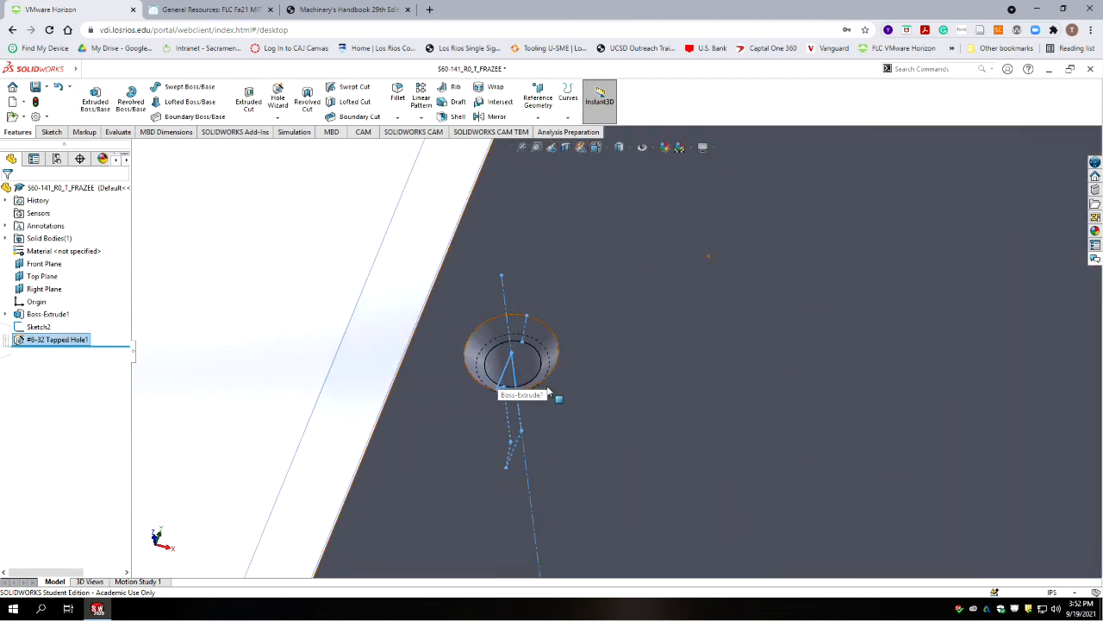
scroll(635, 459, up, 6)
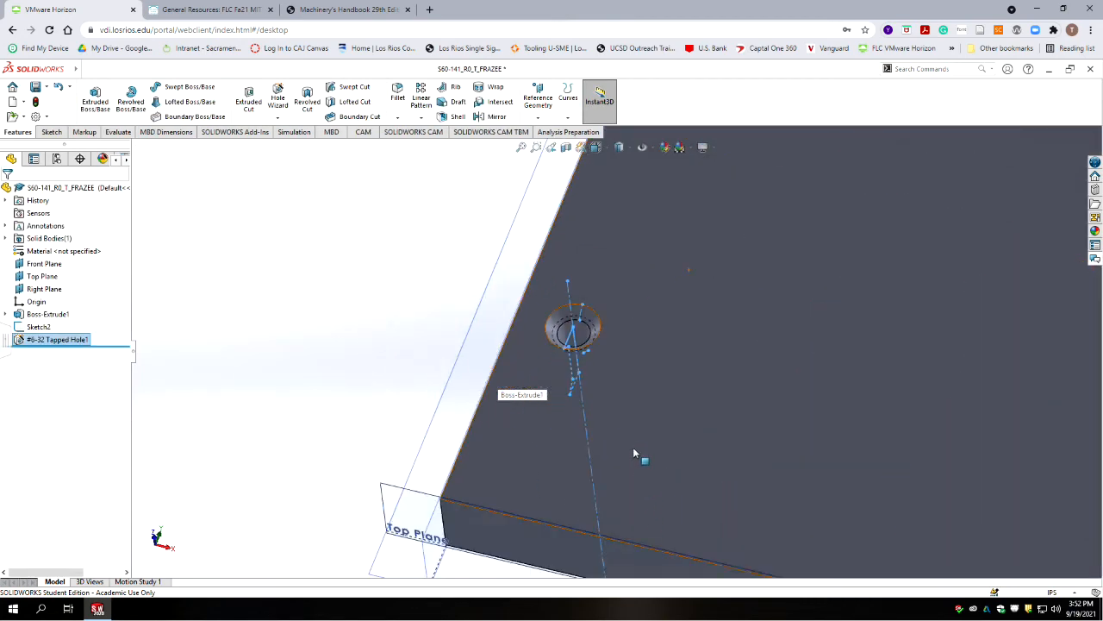
scroll(608, 372, down, 5)
scroll(607, 373, down, 2)
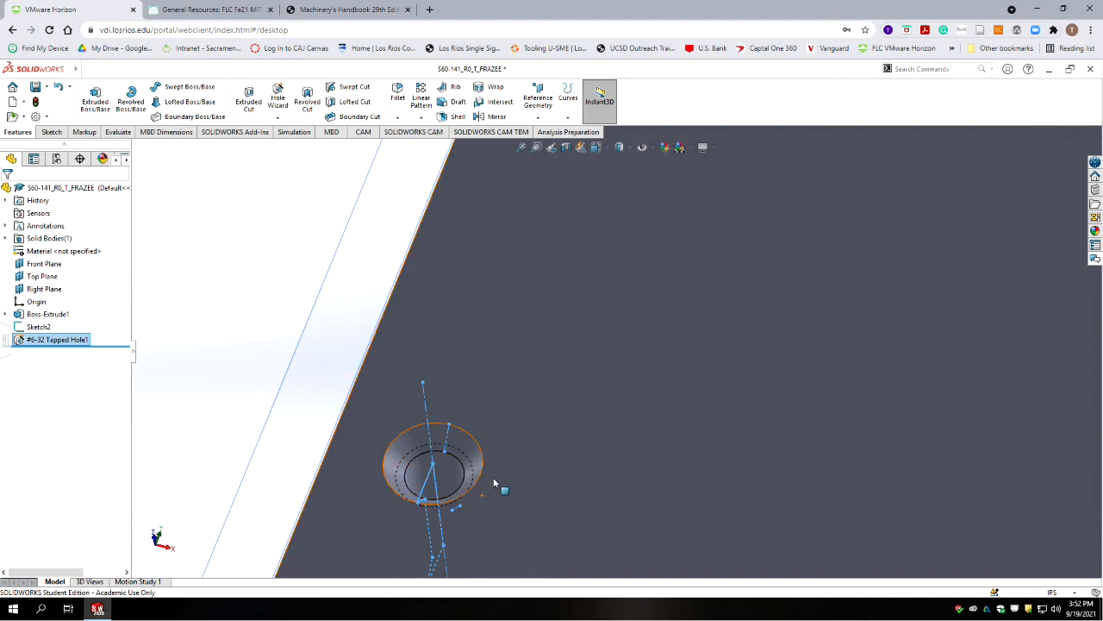
click(261, 253)
scroll(423, 202, up, 3)
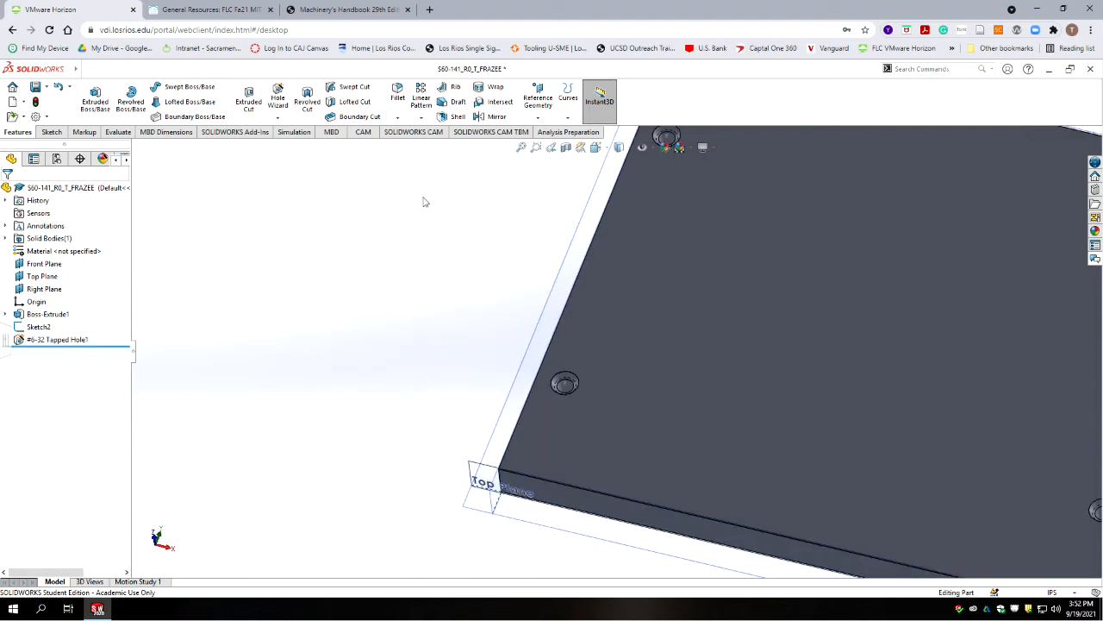
scroll(686, 216, up, 5)
scroll(759, 345, down, 3)
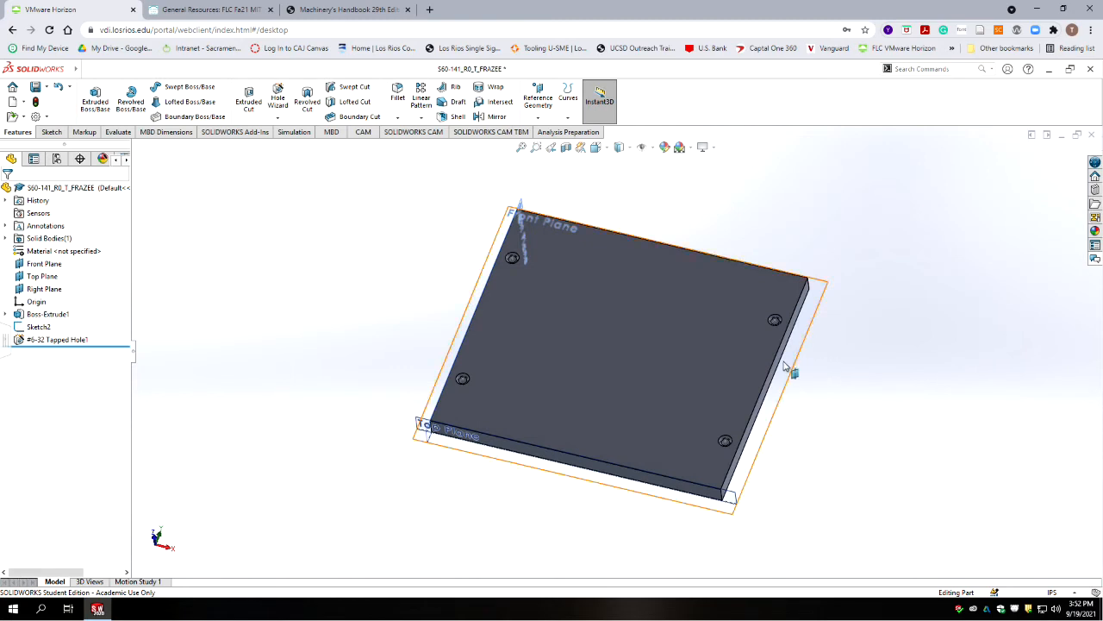
scroll(785, 366, down, 3)
scroll(659, 474, up, 3)
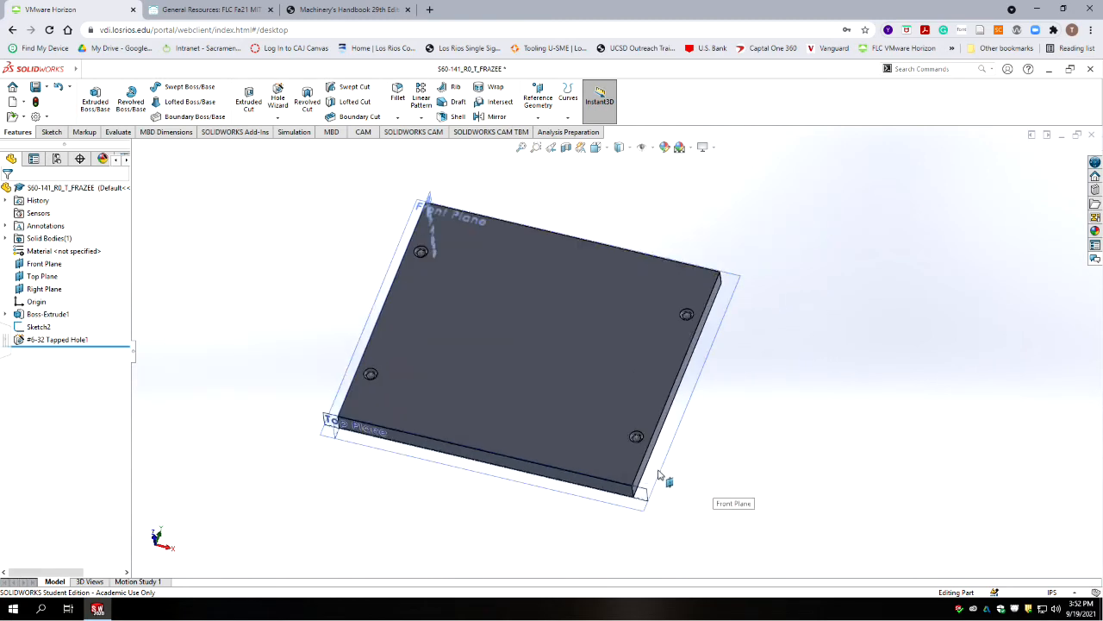
middle_drag(695, 443, 702, 305)
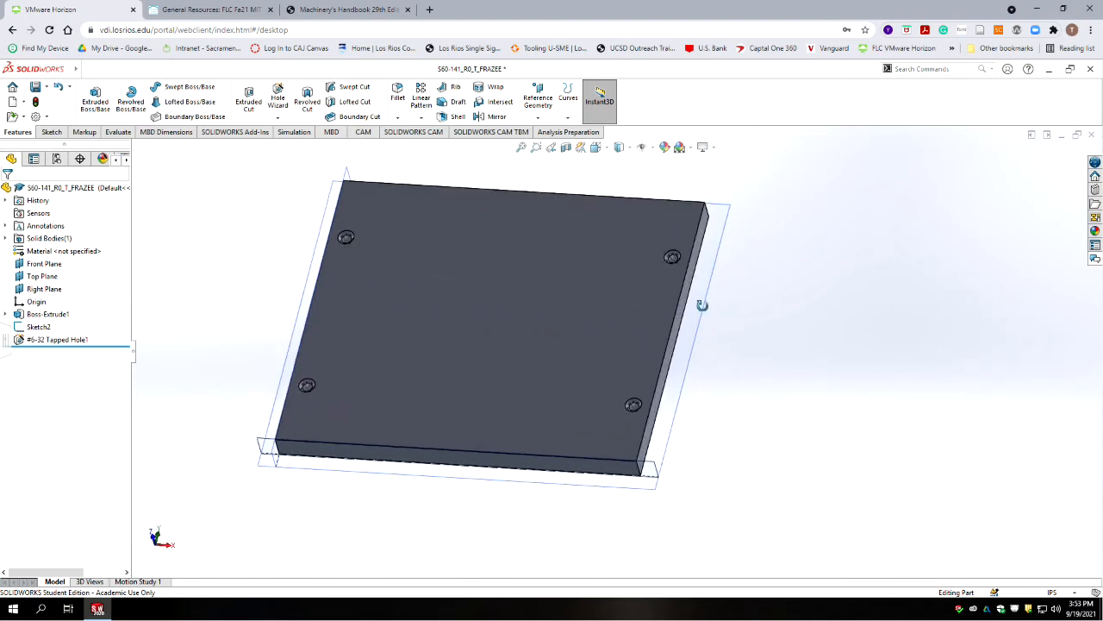
scroll(678, 266, down, 8)
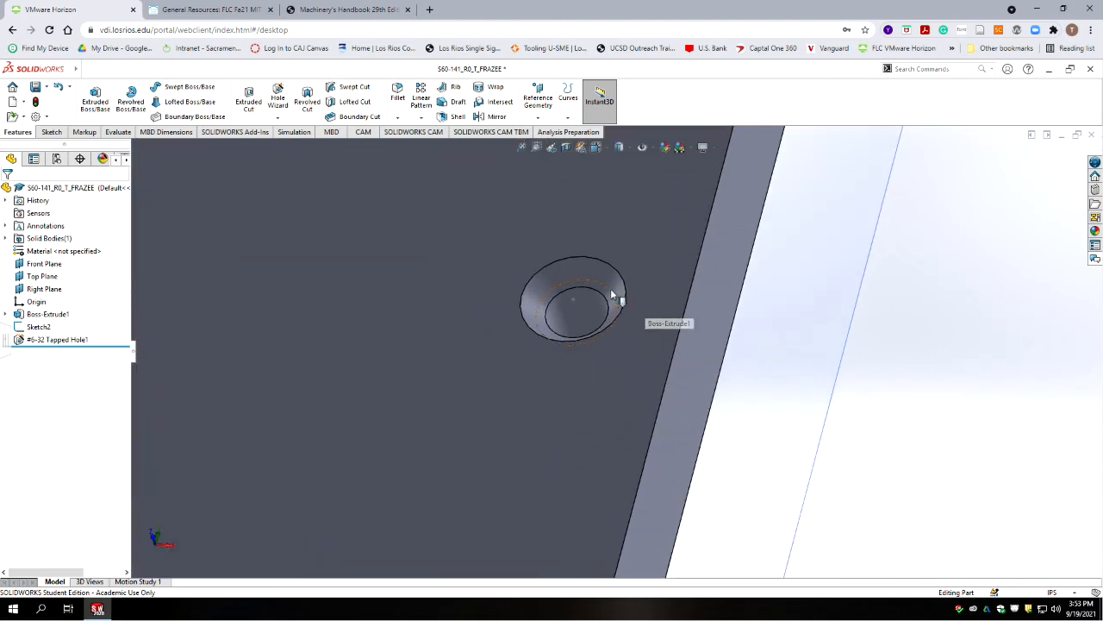
scroll(616, 394, up, 5)
scroll(483, 407, up, 6)
scroll(603, 371, down, 4)
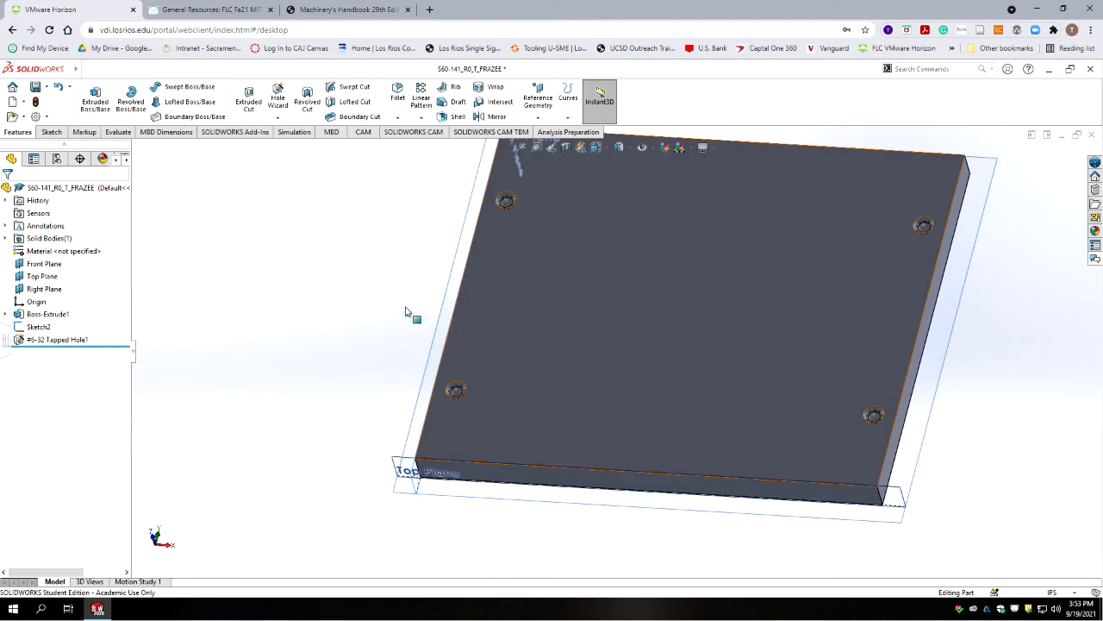
Save the part and hide Sketch2, which holds the corner hole layout points.
click(36, 86)
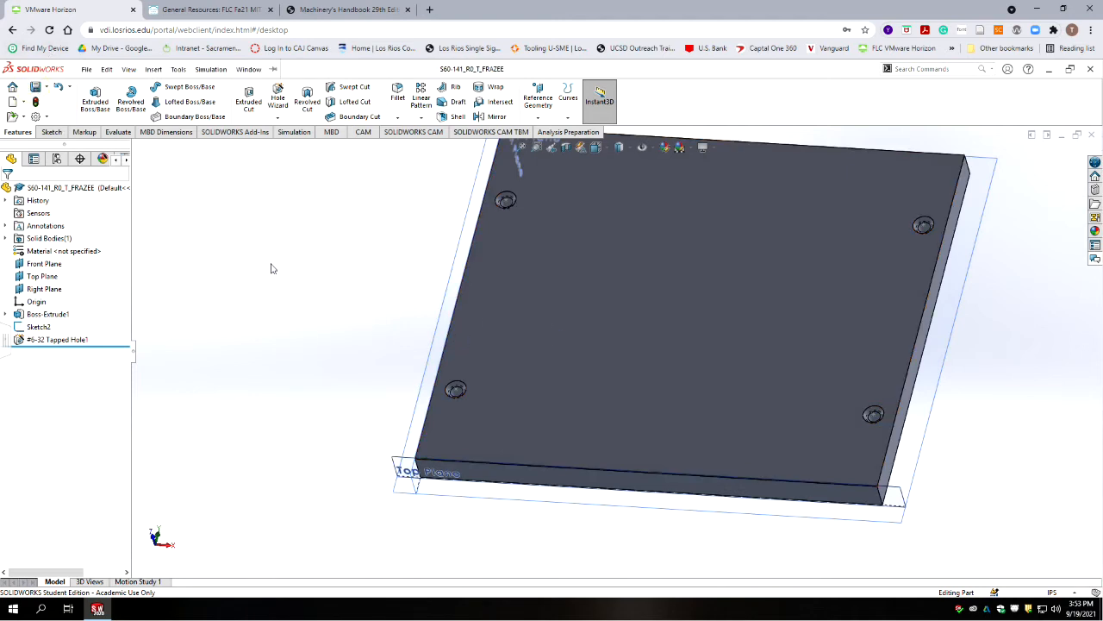
click(249, 319)
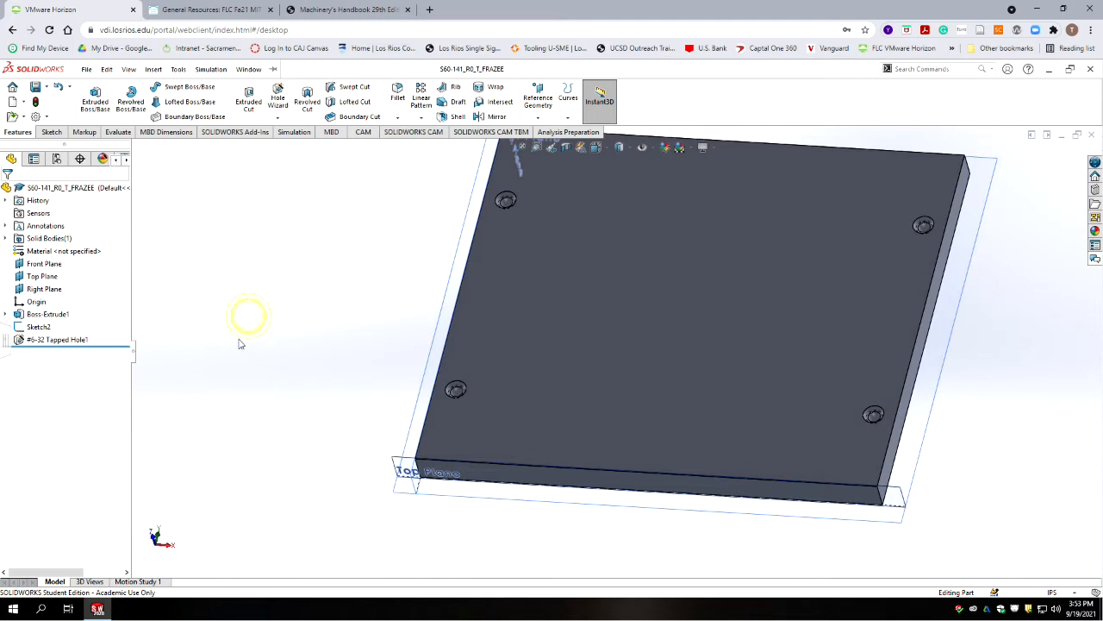
click(35, 327)
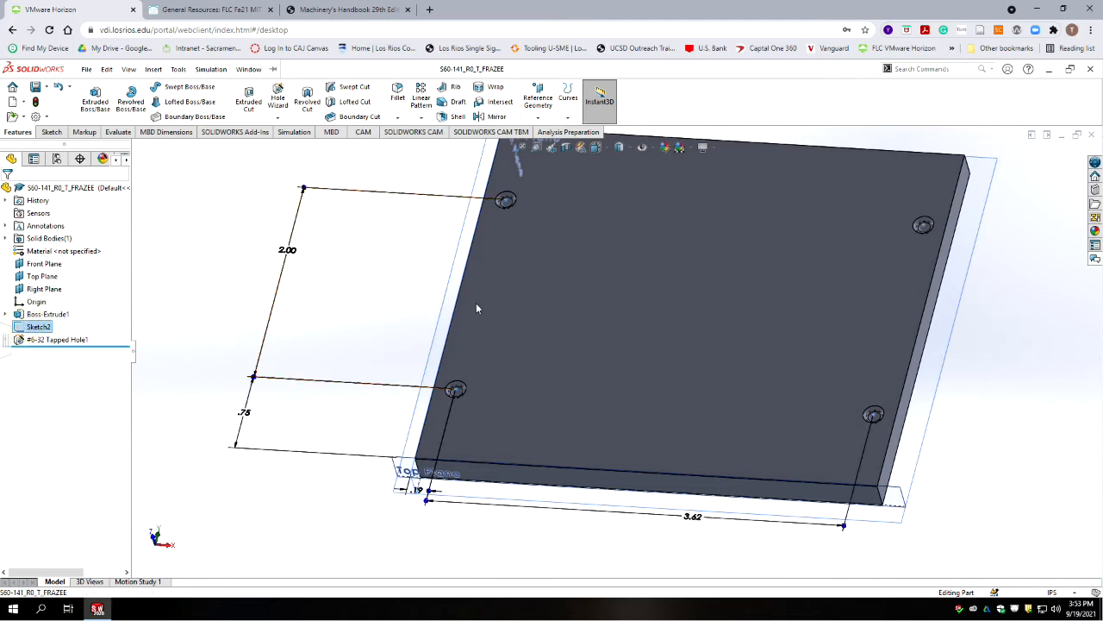
click(48, 326)
click(197, 325)
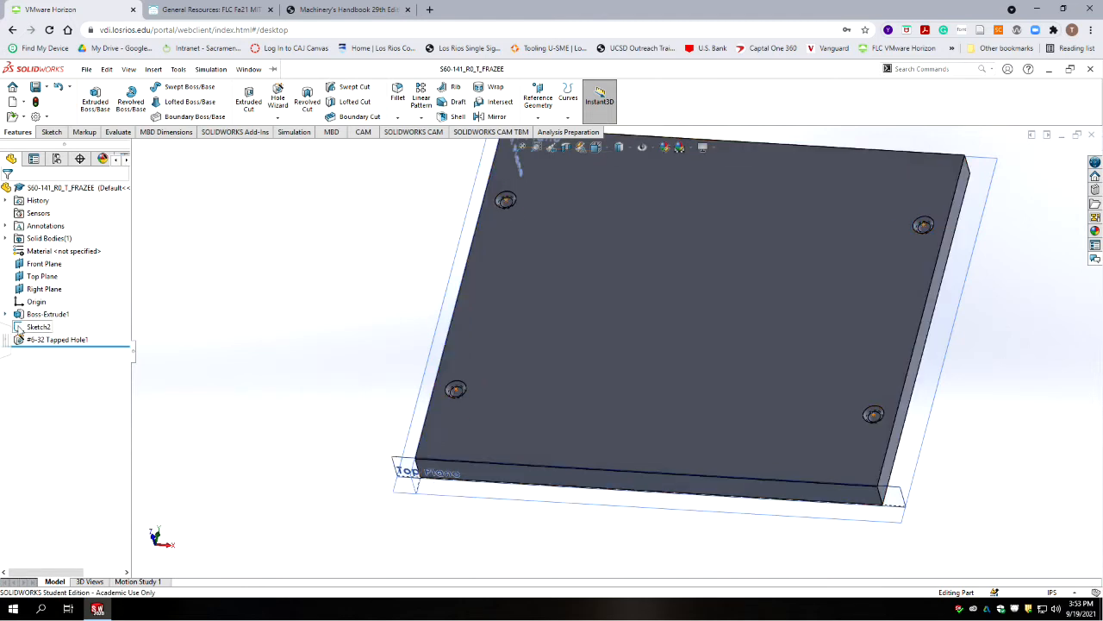
click(39, 327)
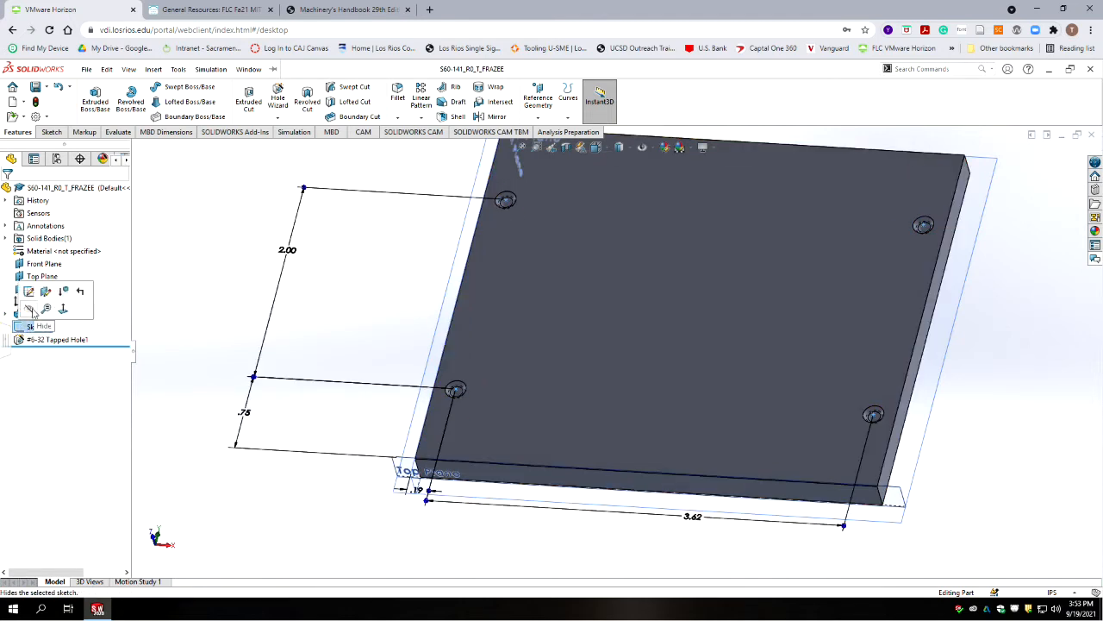
click(30, 309)
click(217, 268)
click(147, 364)
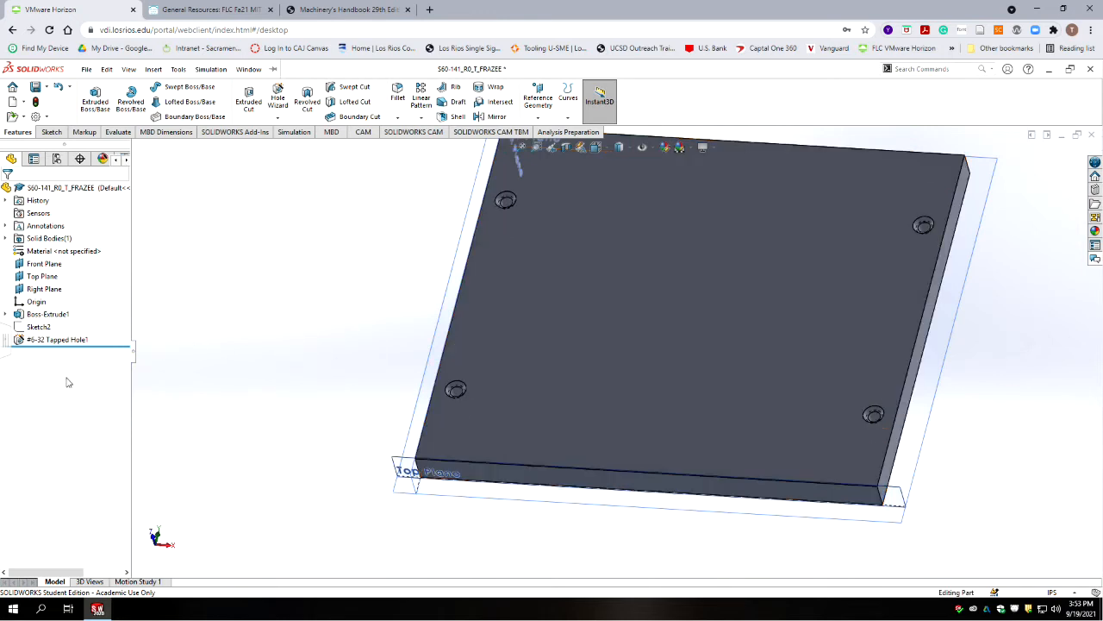
Start a new sketch on the plate's large face and view it normal to the sketch plane.
click(49, 131)
click(627, 318)
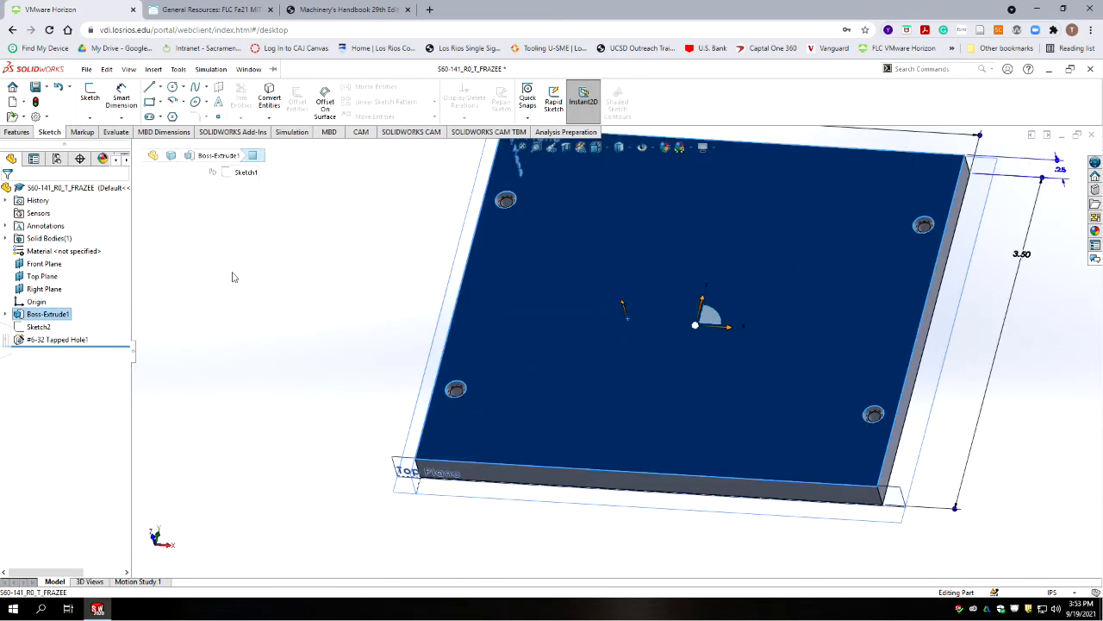
click(90, 94)
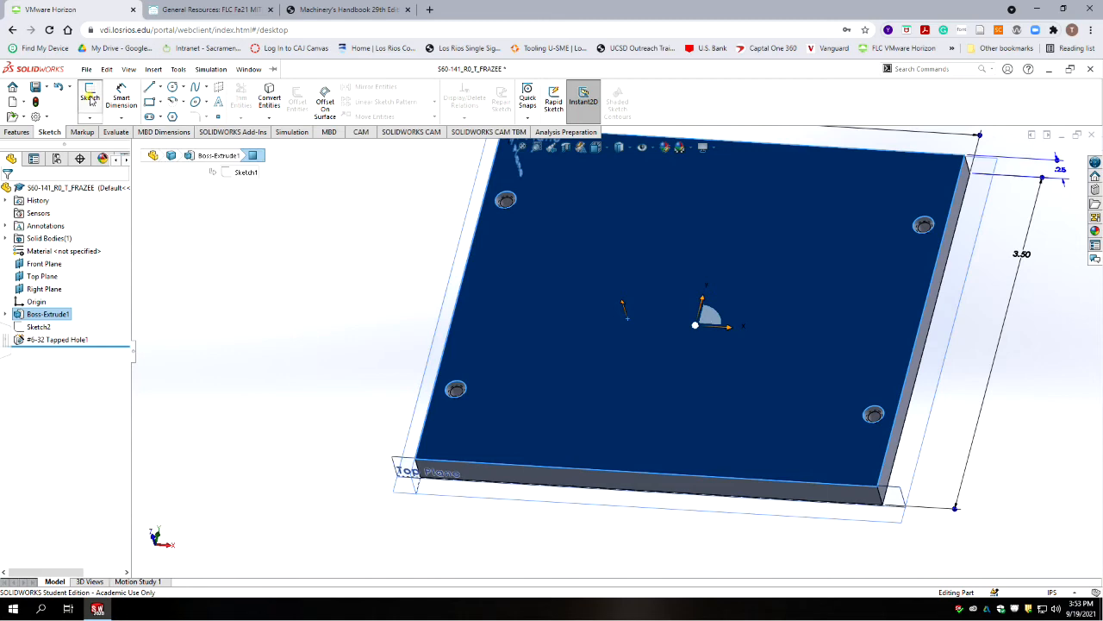
click(608, 151)
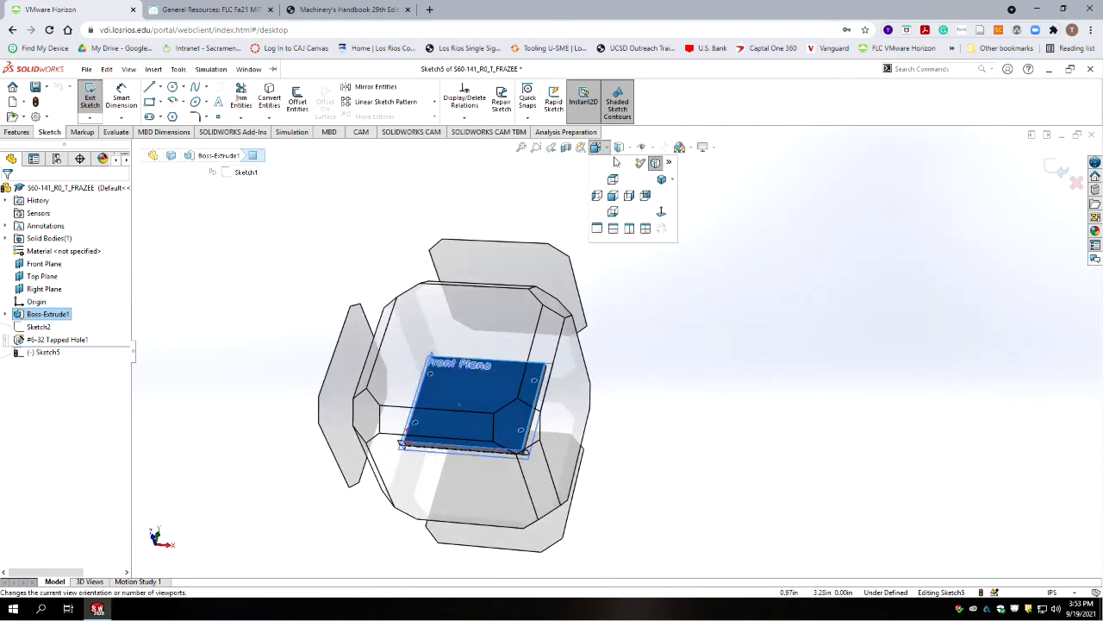
click(664, 211)
scroll(702, 316, down, 3)
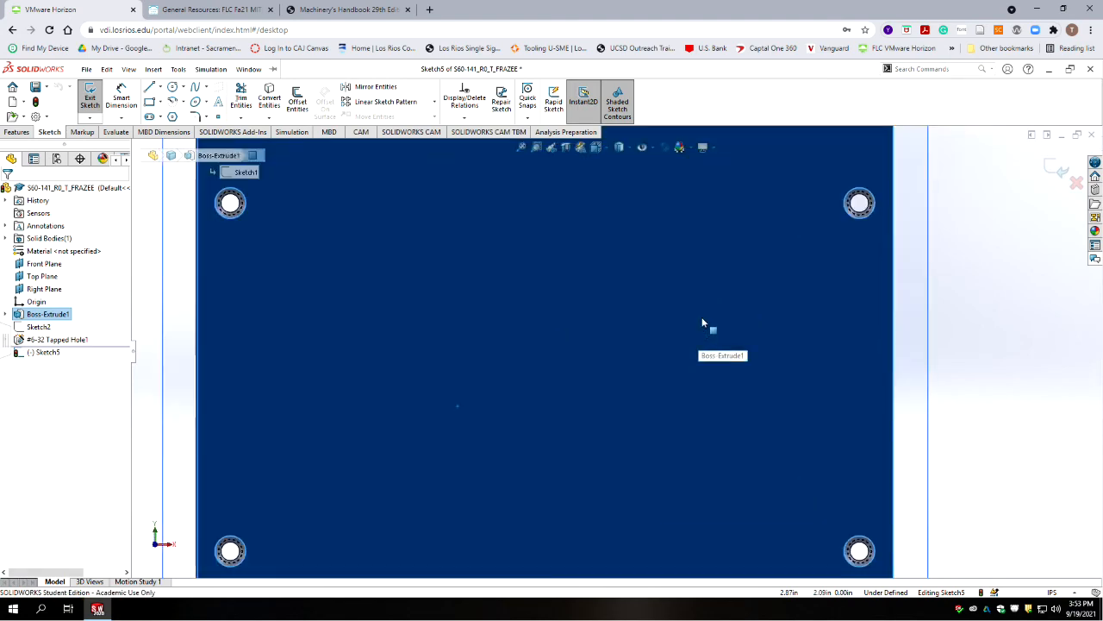
scroll(684, 264, up, 3)
scroll(684, 264, down, 1)
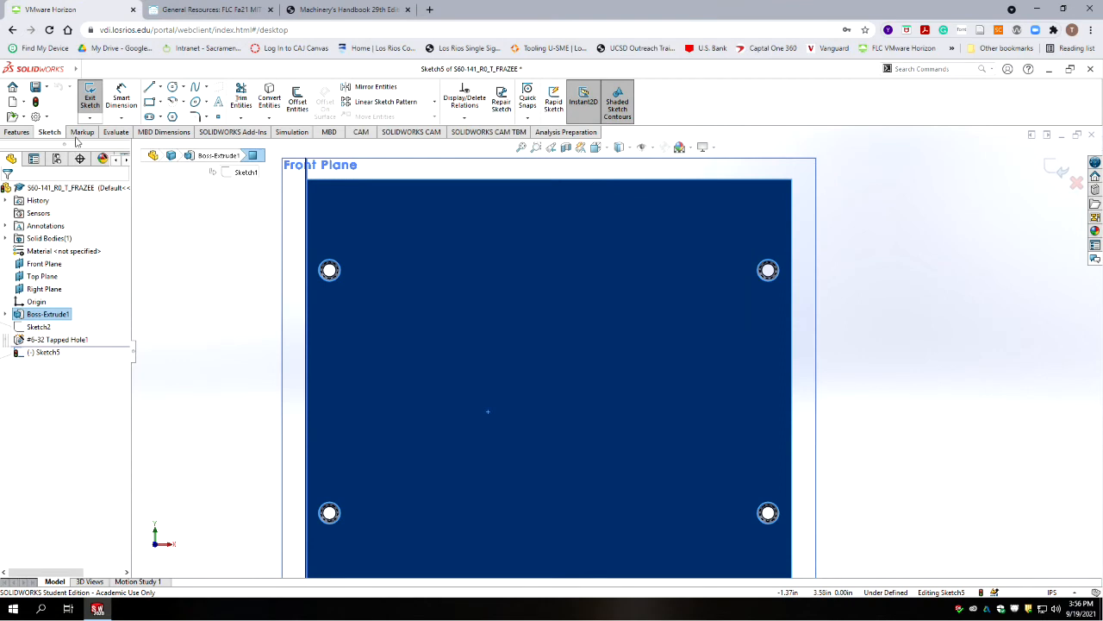
Place six sketch points on the plate face: a pair near the upper edge, a pair right of centre and one near each lower corner.
click(220, 118)
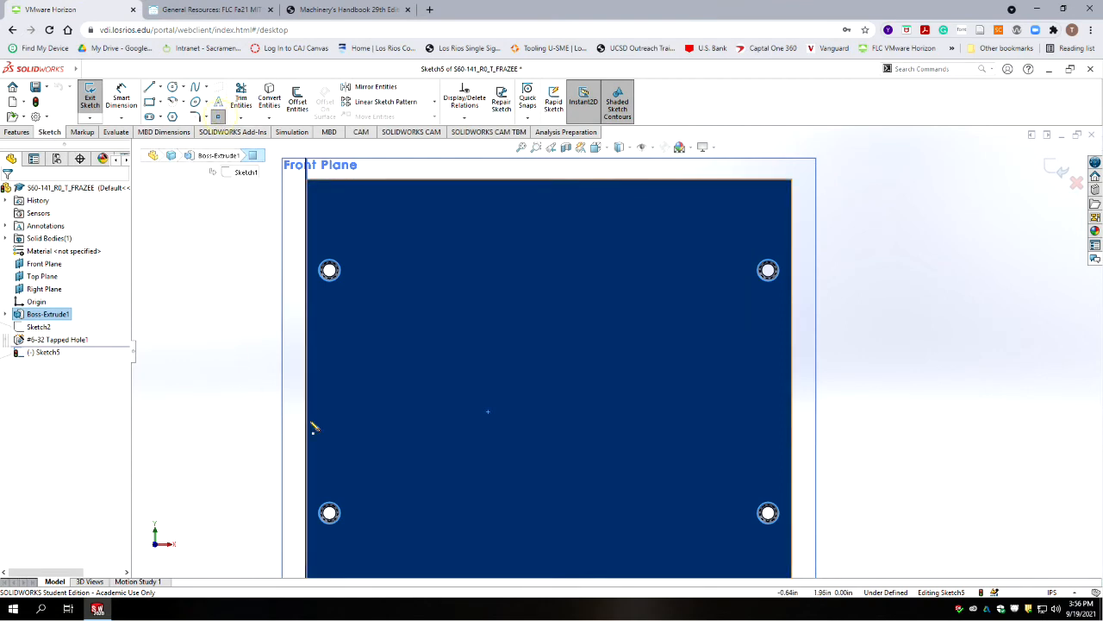
click(505, 260)
click(575, 261)
click(609, 325)
click(682, 325)
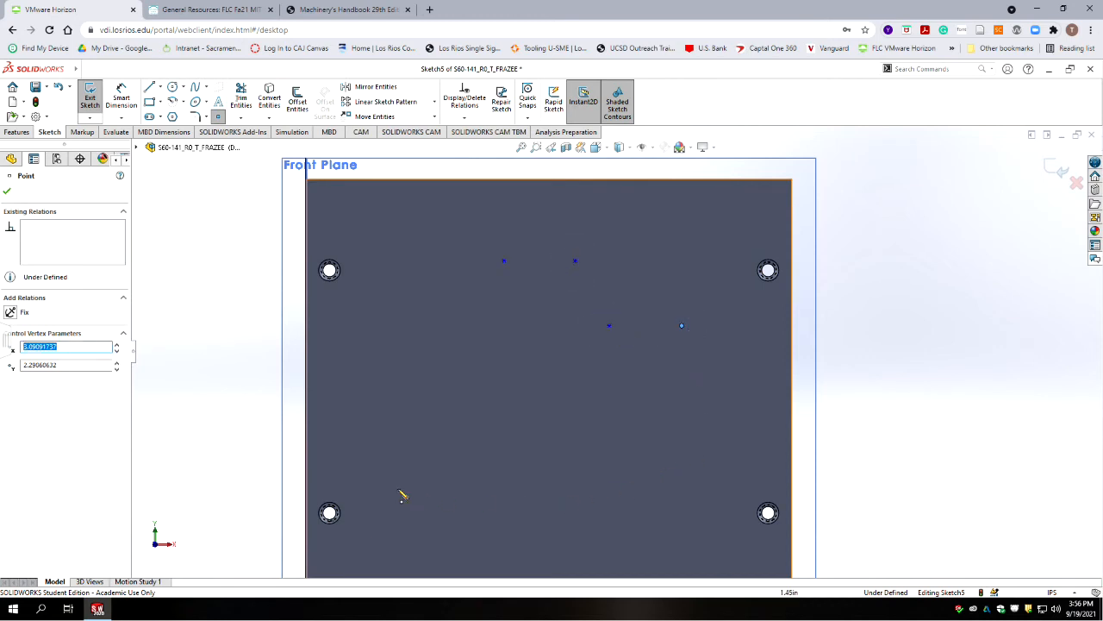
click(382, 466)
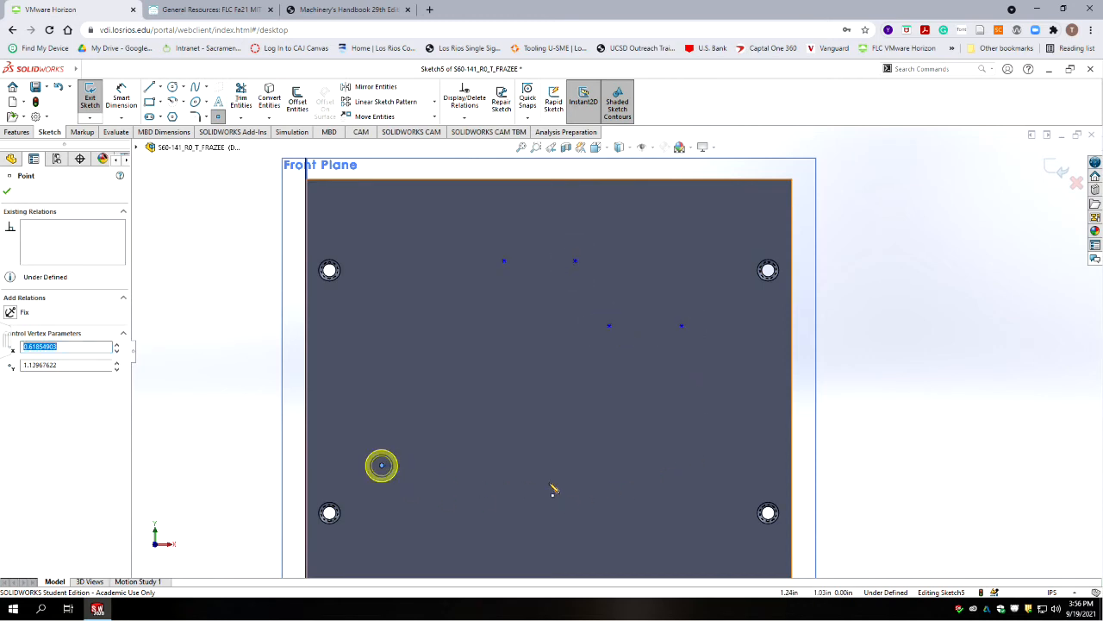
click(731, 469)
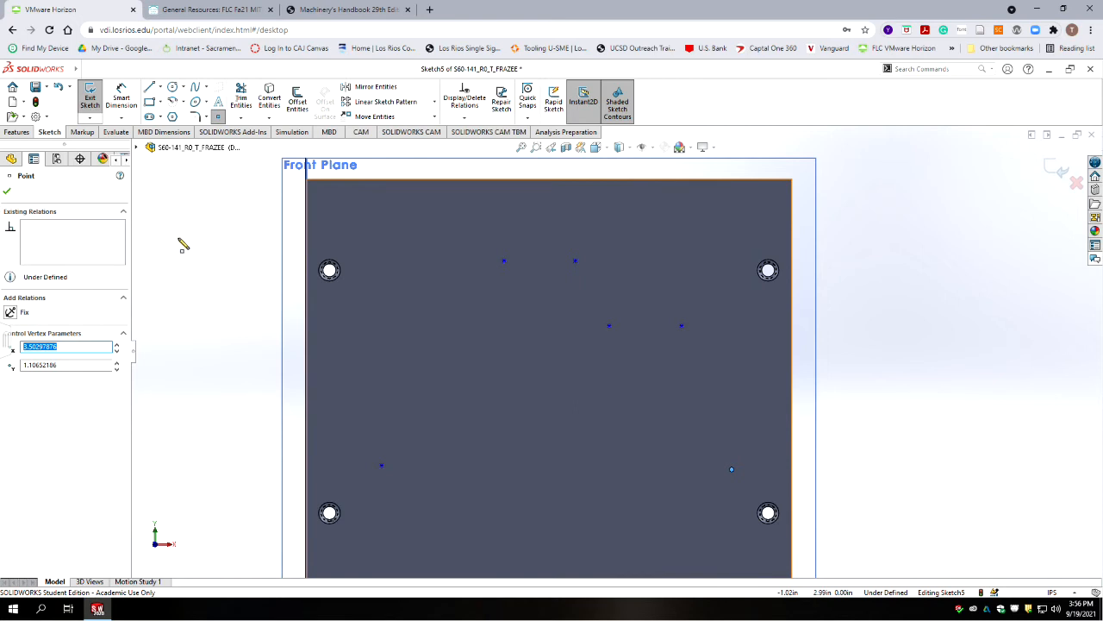
click(7, 190)
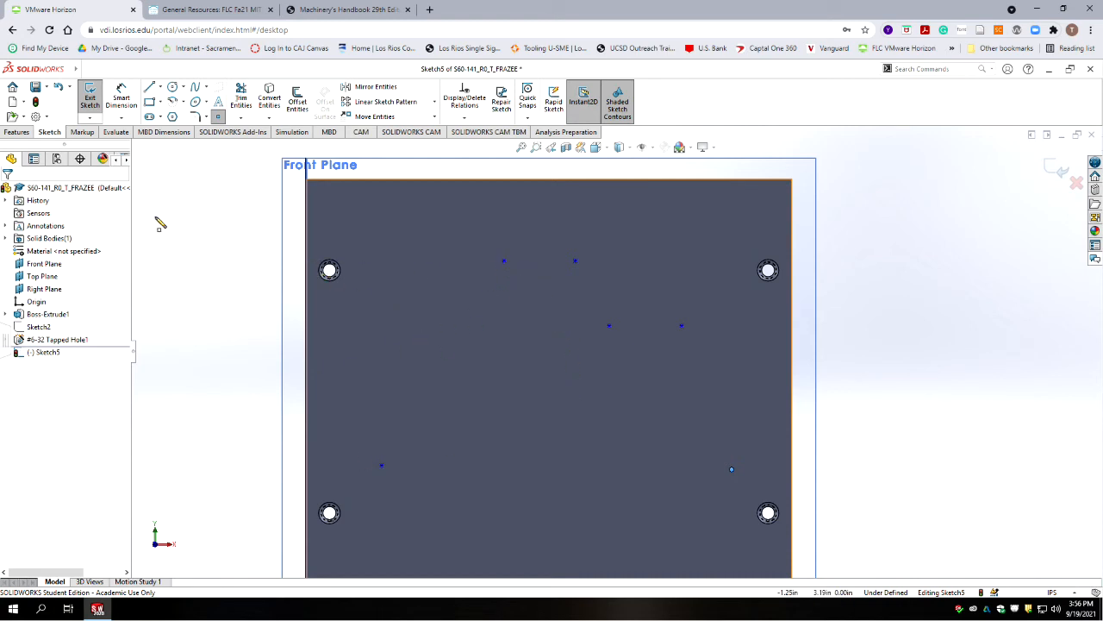
Dimension the upper-left sketch point horizontally from the Right Plane along the plate's left edge to 1.10 in, per the drawing.
click(120, 96)
click(308, 204)
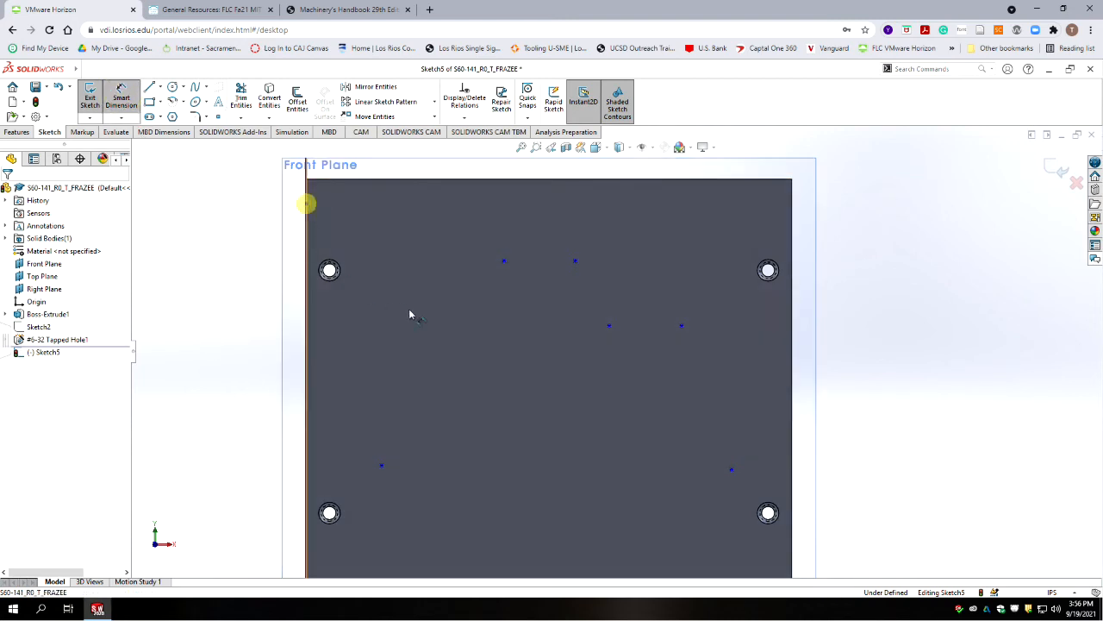
click(505, 260)
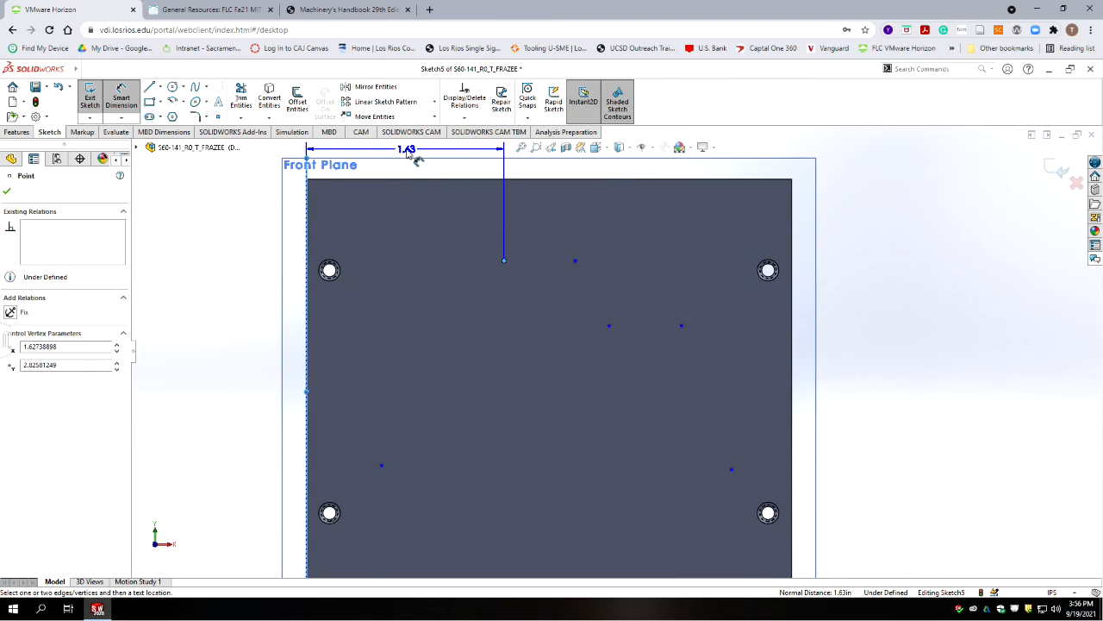
click(409, 151)
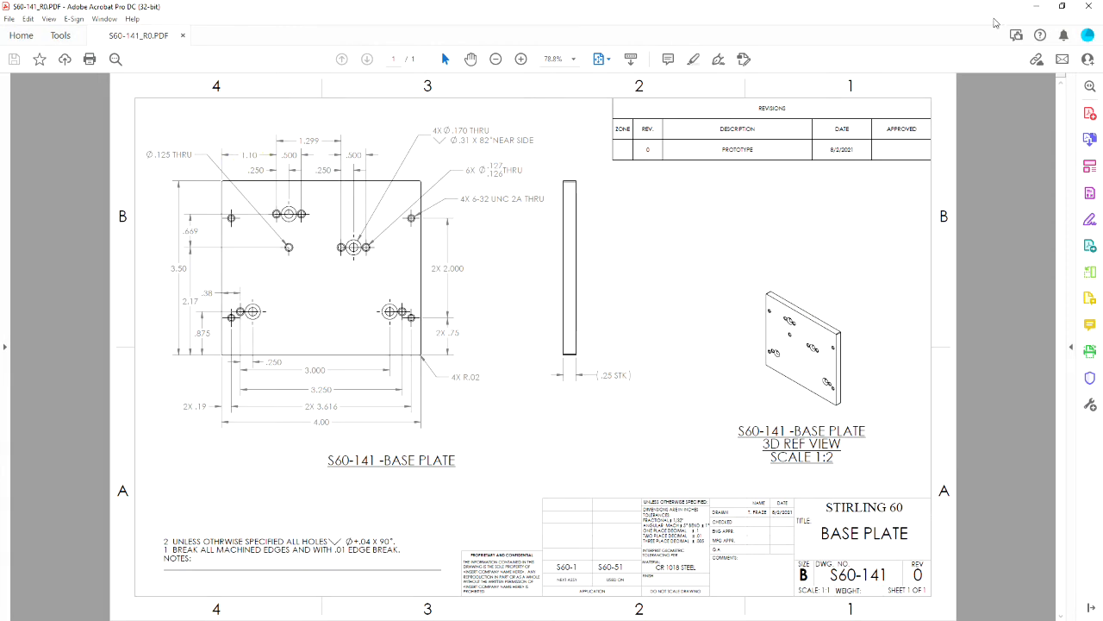
click(1036, 7)
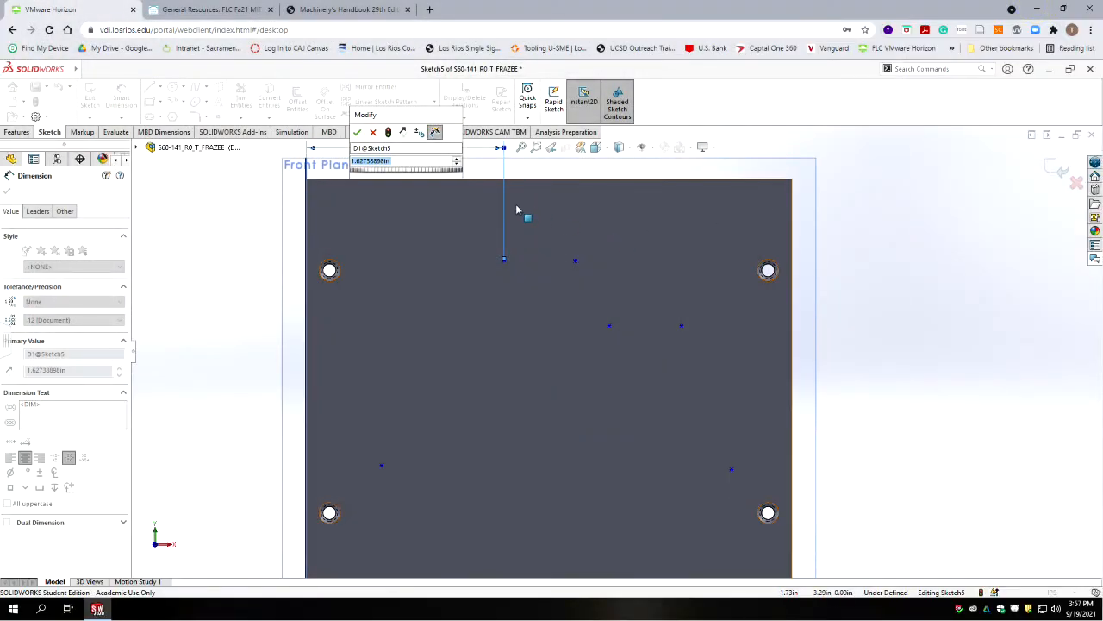
text(1.1)
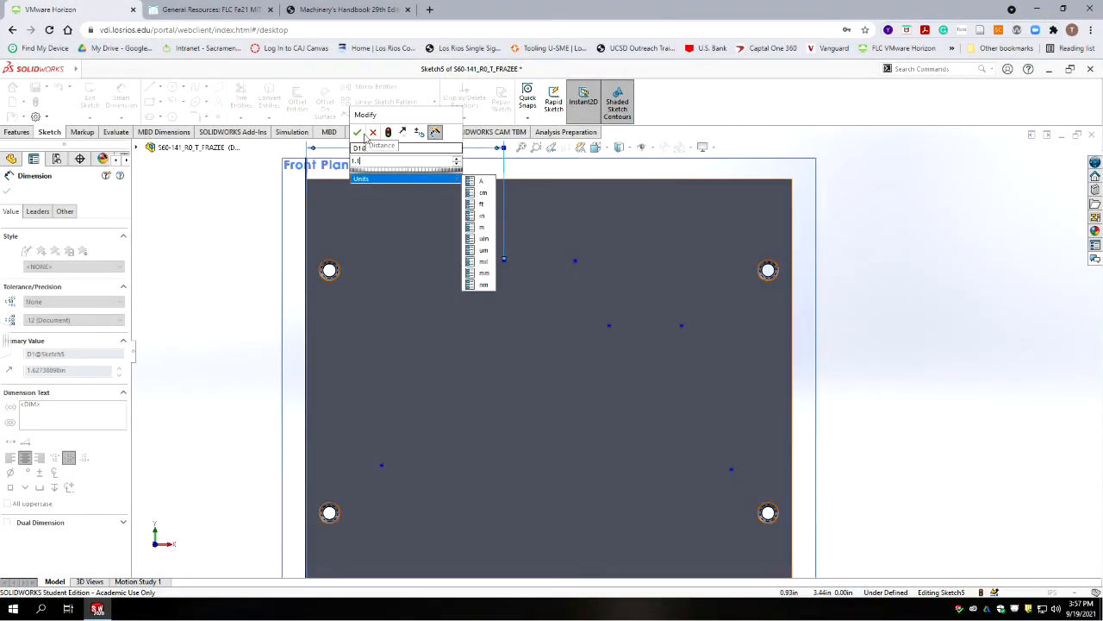
click(357, 132)
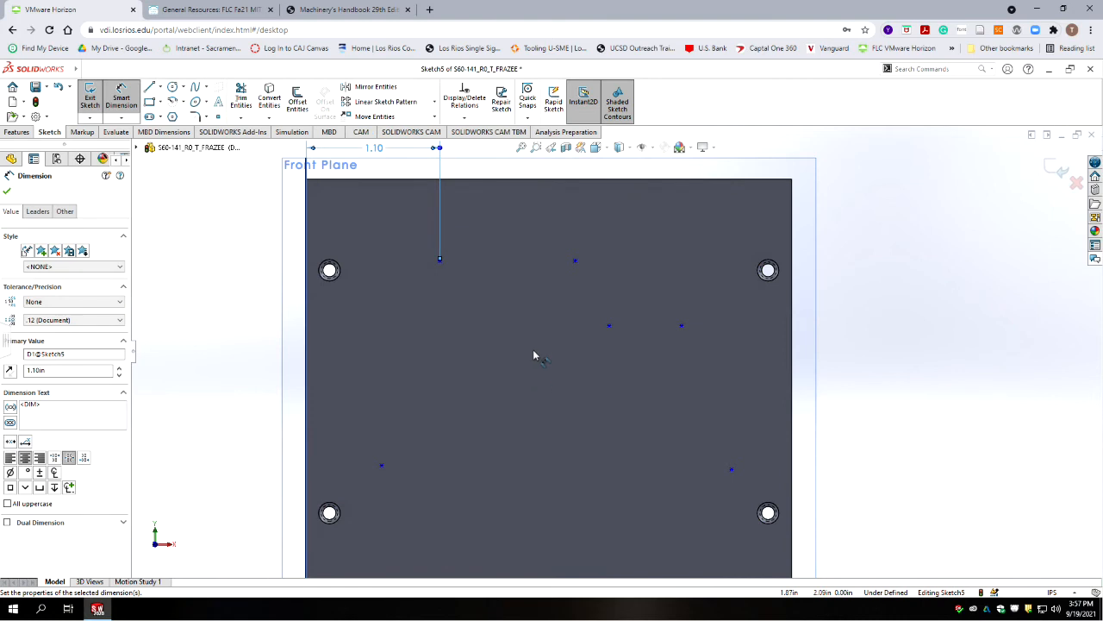
click(7, 191)
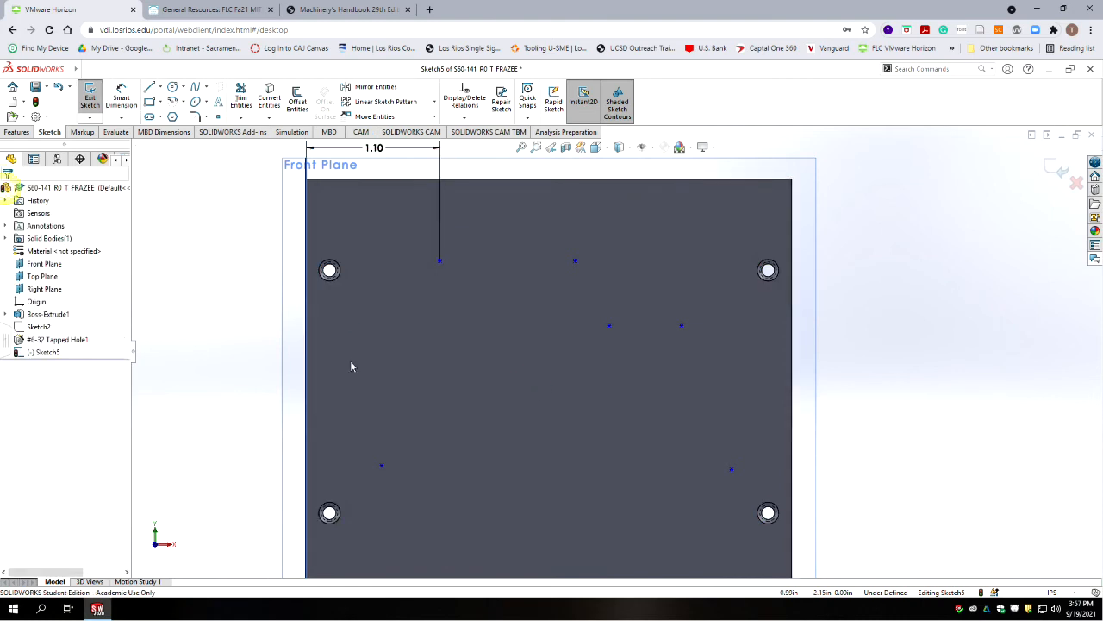
Add a horizontal relation between the two points of each pair: upper, right of centre and lower.
click(439, 261)
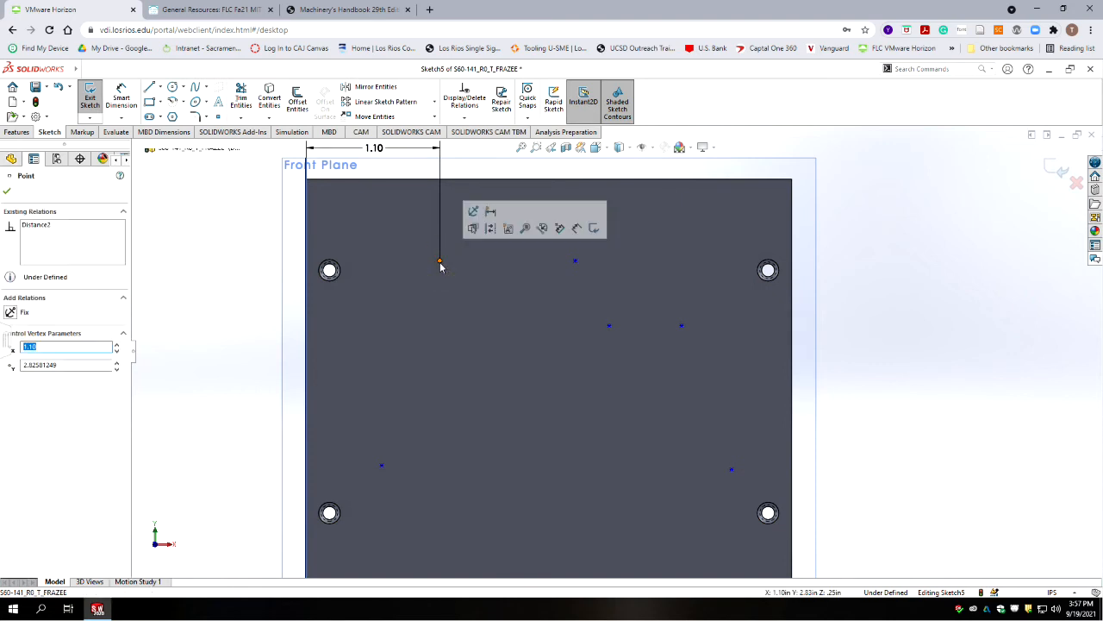
ctrl+click(575, 260)
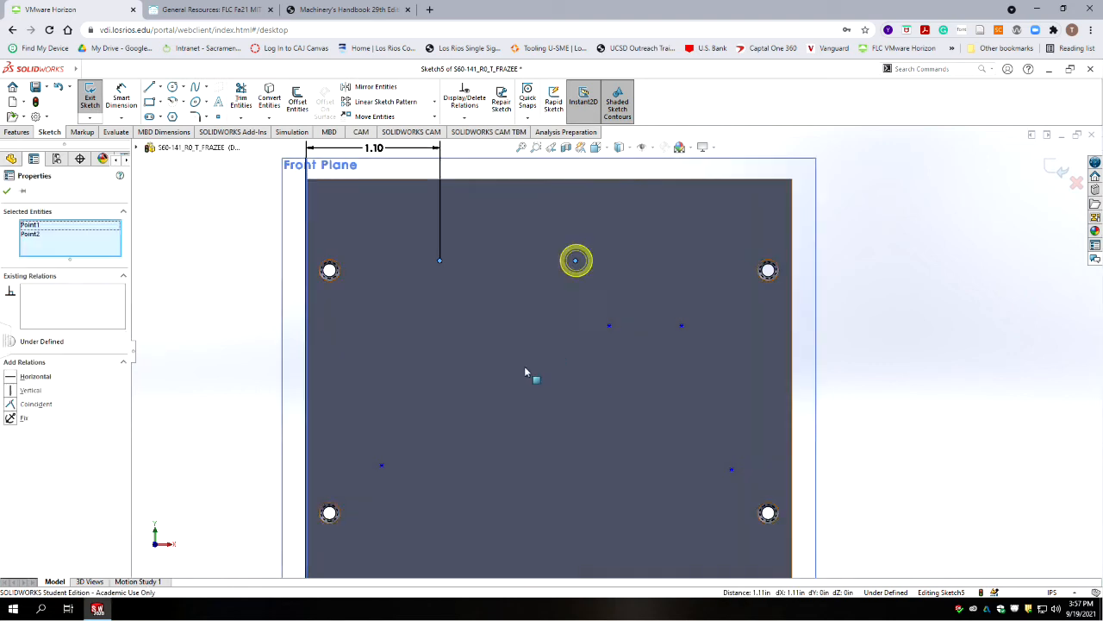
click(14, 377)
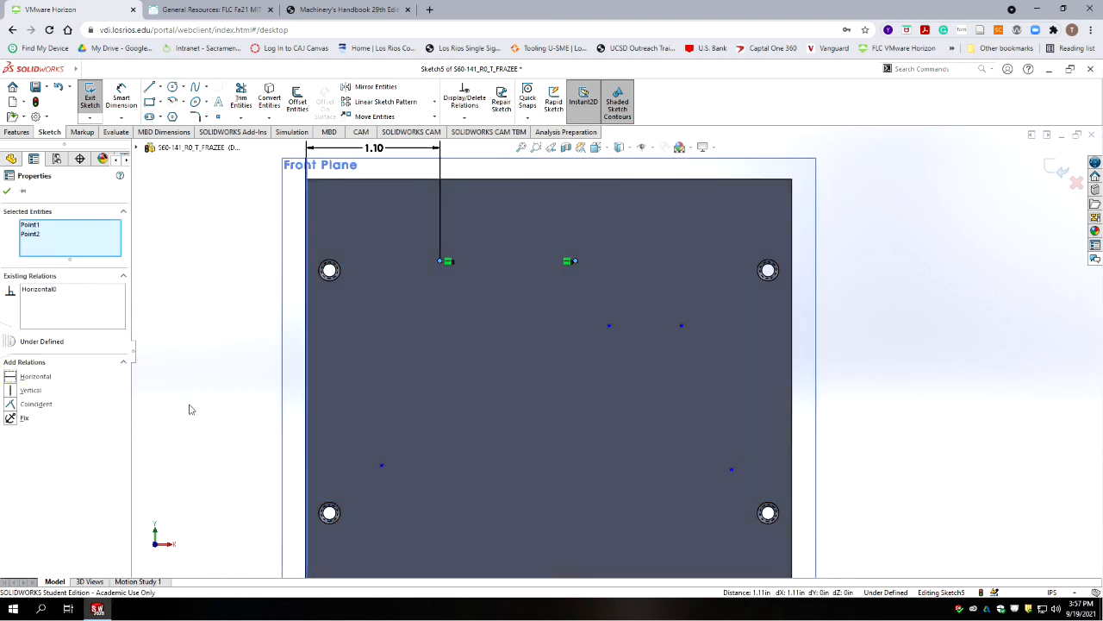
click(197, 375)
click(609, 325)
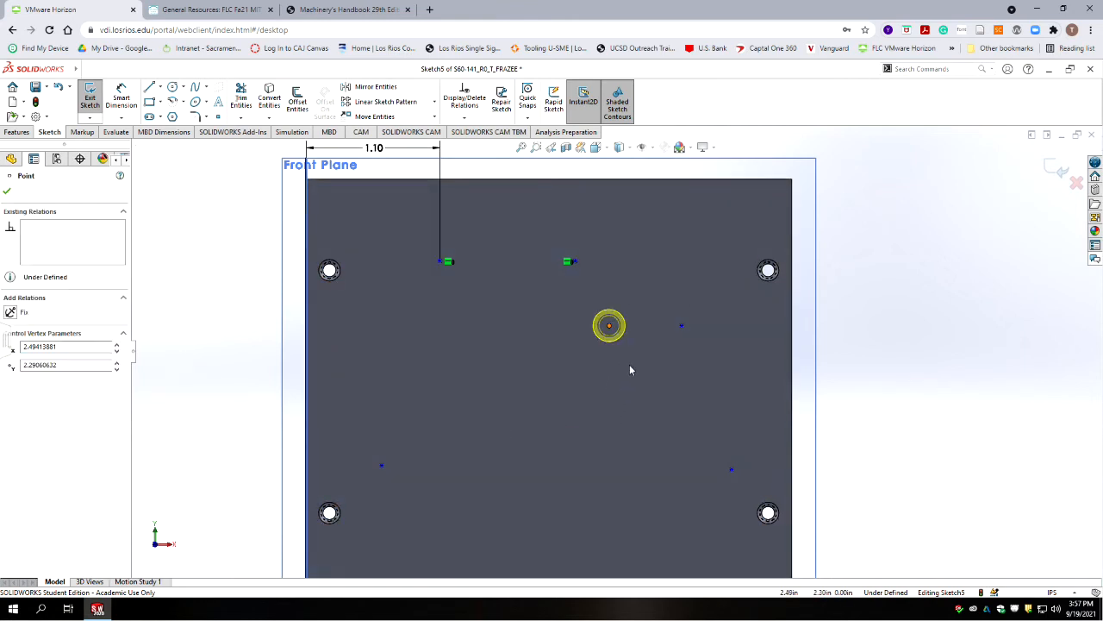
ctrl+click(681, 325)
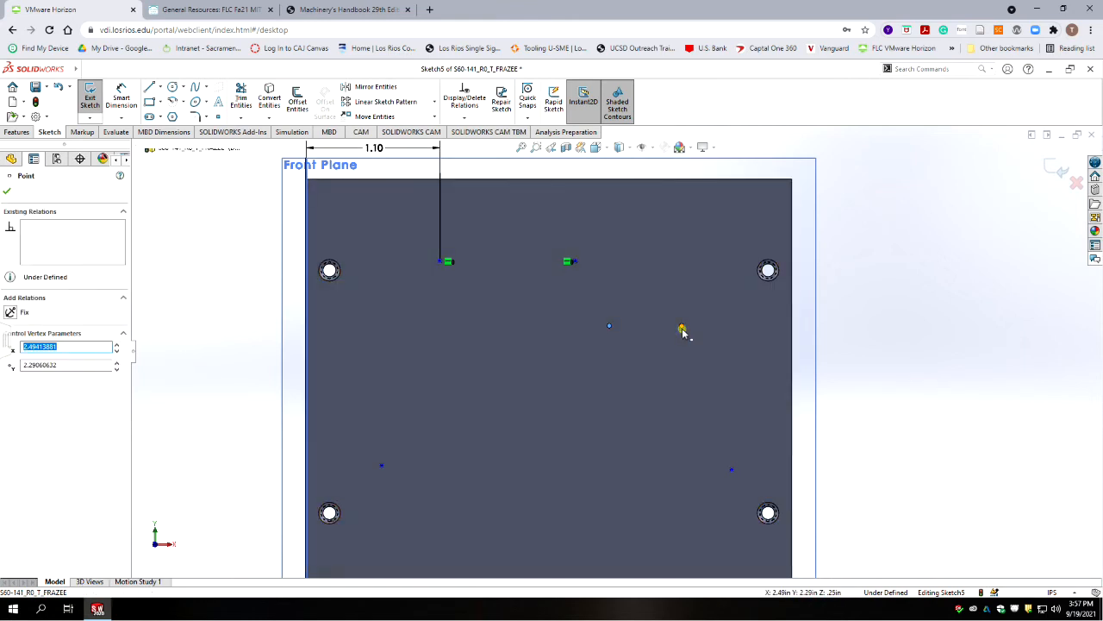
click(14, 380)
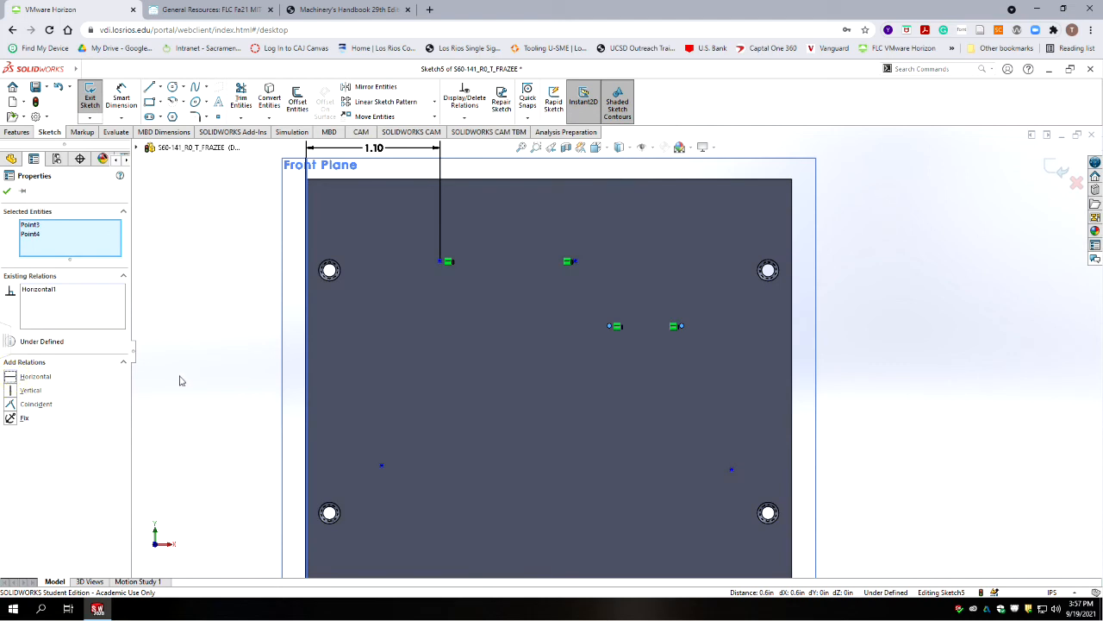
click(192, 338)
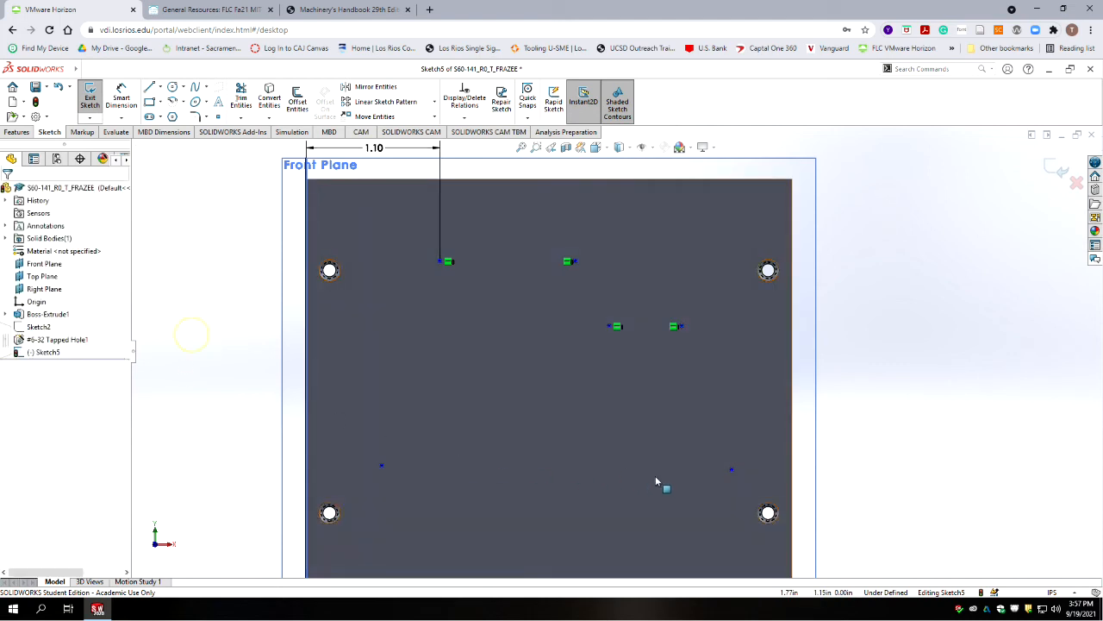
click(382, 465)
ctrl+click(732, 469)
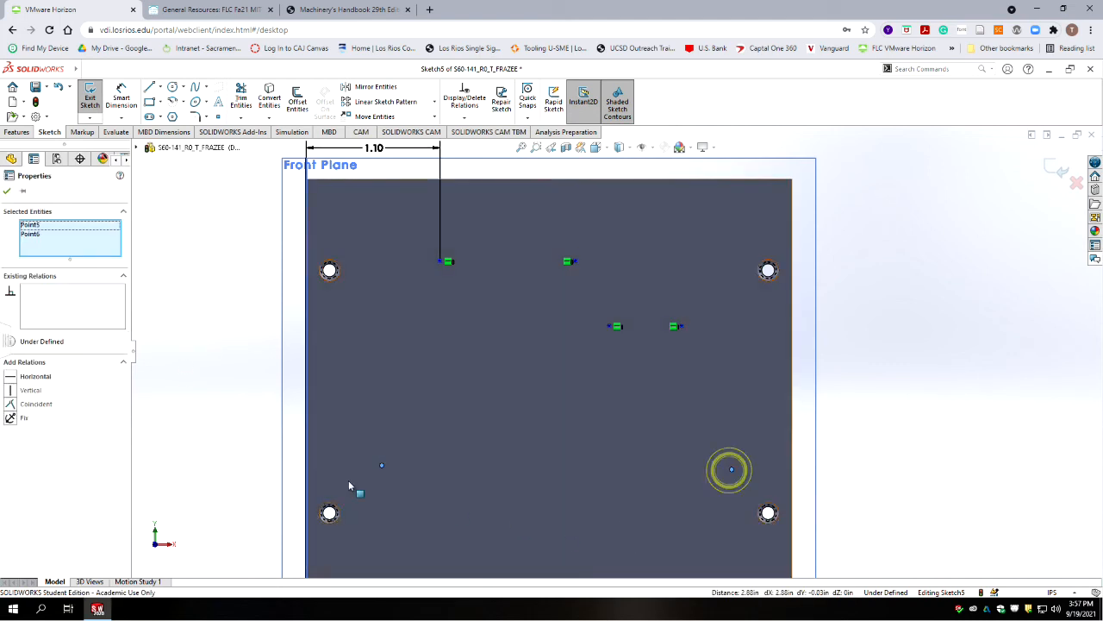
click(30, 380)
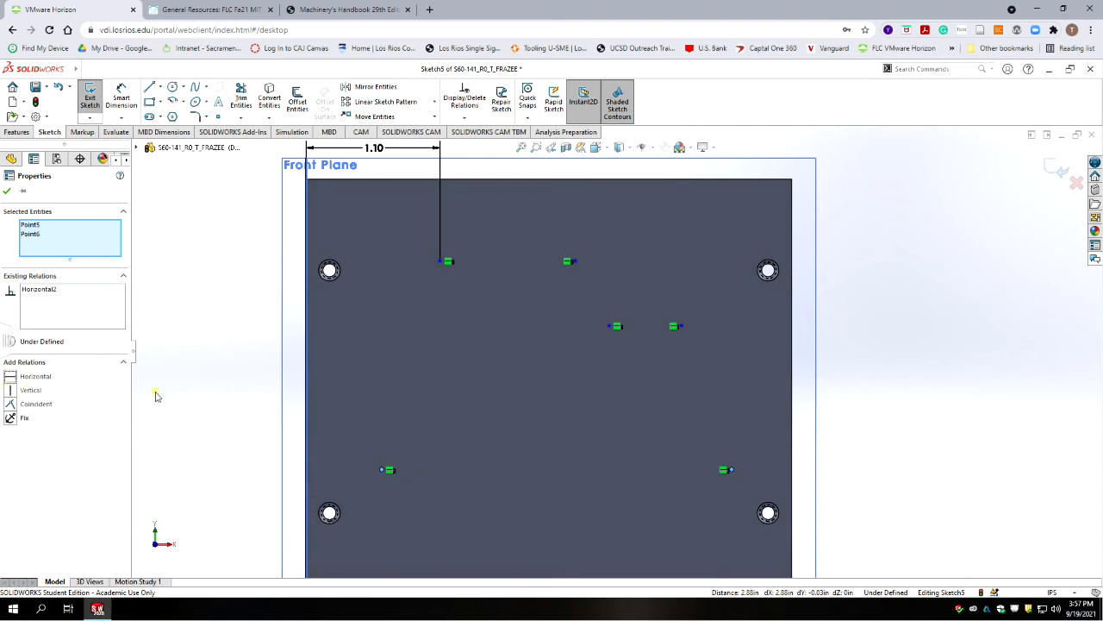
click(155, 392)
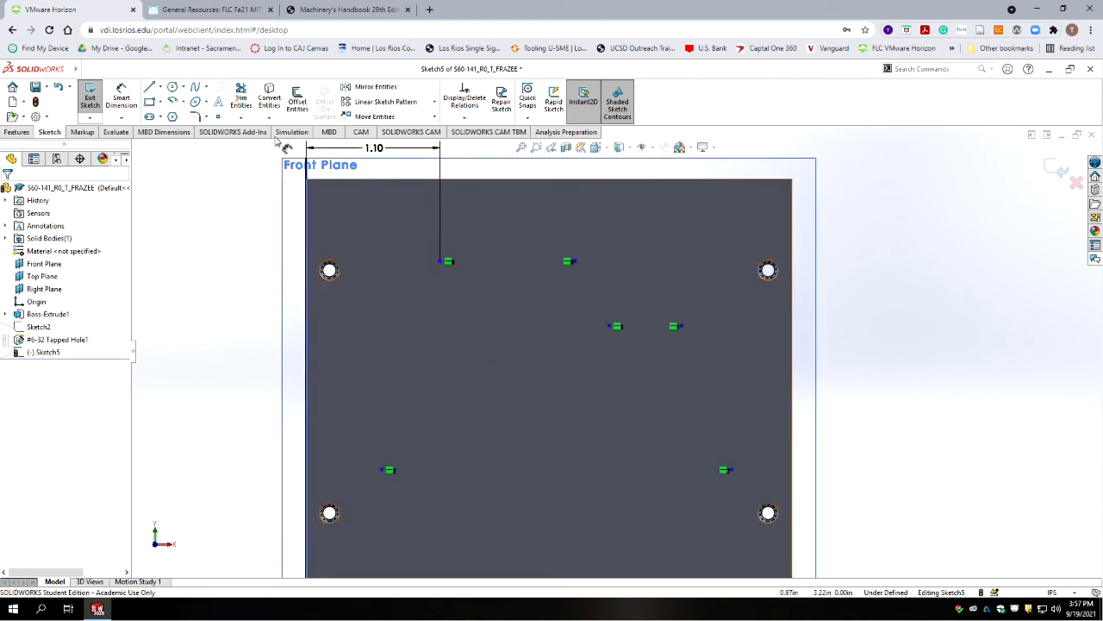
Switch to the drawing PDF and calculate the upper pair's height by adding 2.17 and .669 in Calculator.
key(alt+Tab)
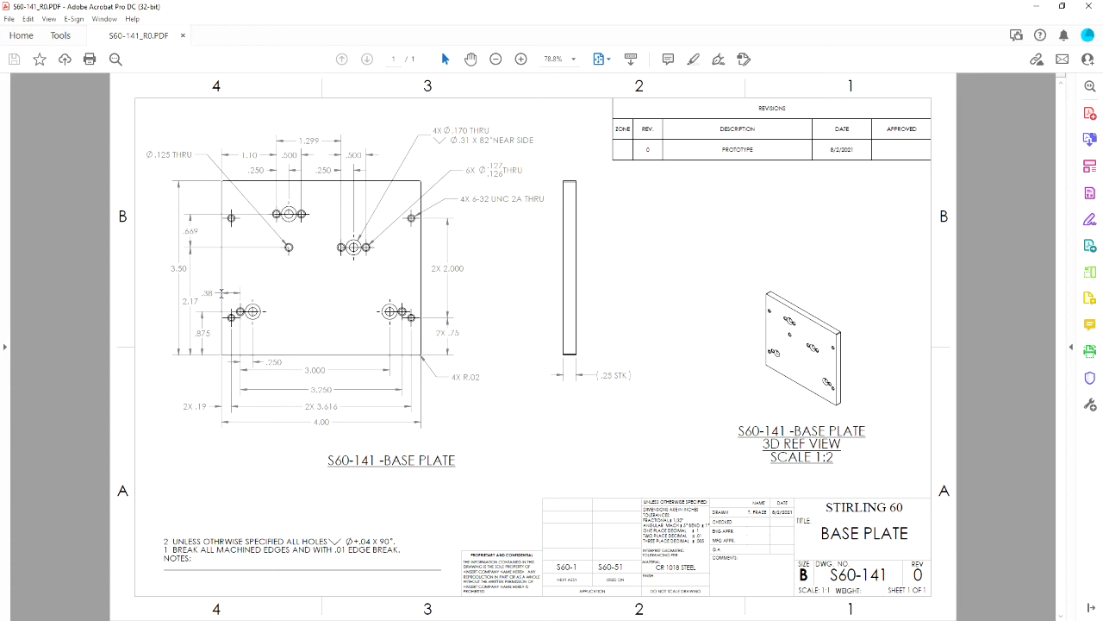
mouse_move(1, 173)
mouse_down()
mouse_move(150, 165)
mouse_move(335, 336)
mouse_move(573, 109)
mouse_up()
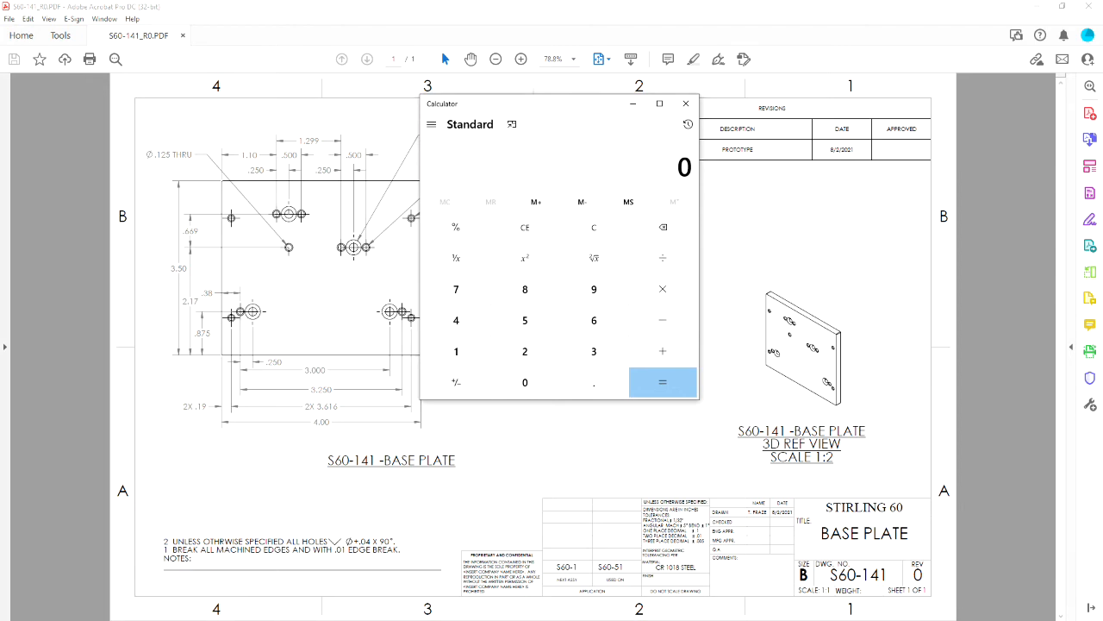
text(2.17)
key(plus)
text(.669)
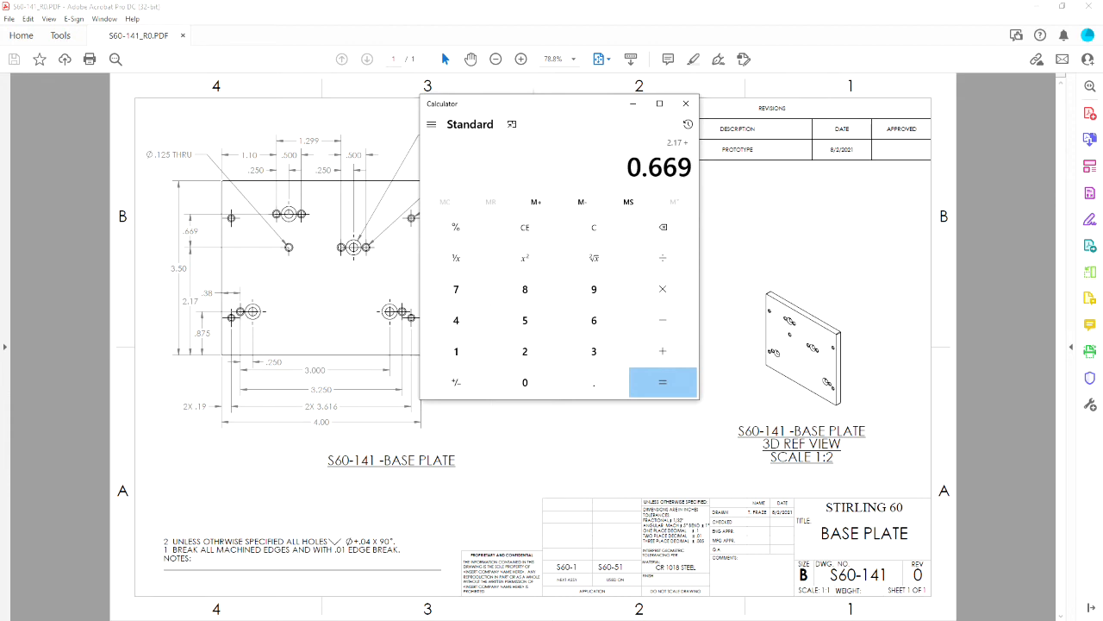
key(Return)
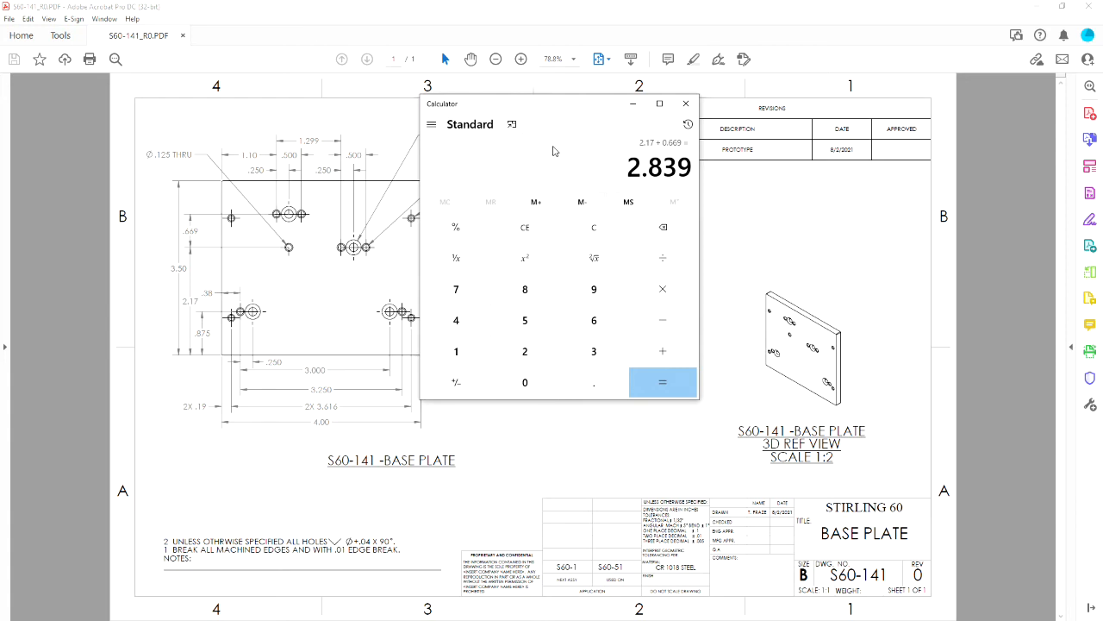
click(586, 170)
click(624, 169)
drag(692, 170, 623, 167)
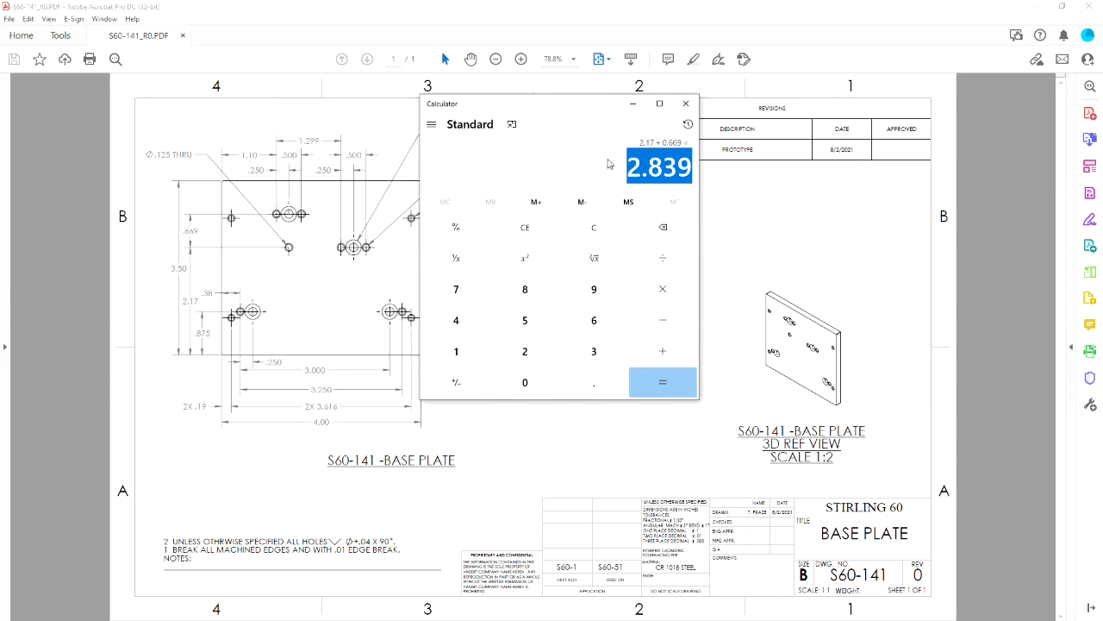
click(593, 148)
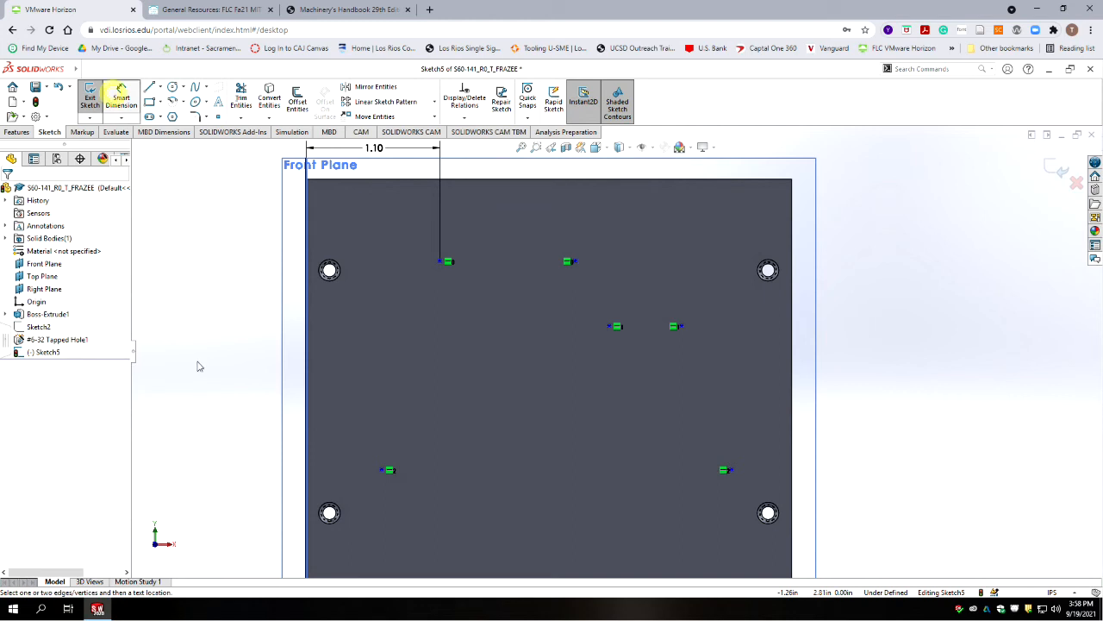
Dimension the upper-left sketch point vertically from the Top Plane along the plate's bottom edge to 2.839 in.
scroll(417, 524, down, 2)
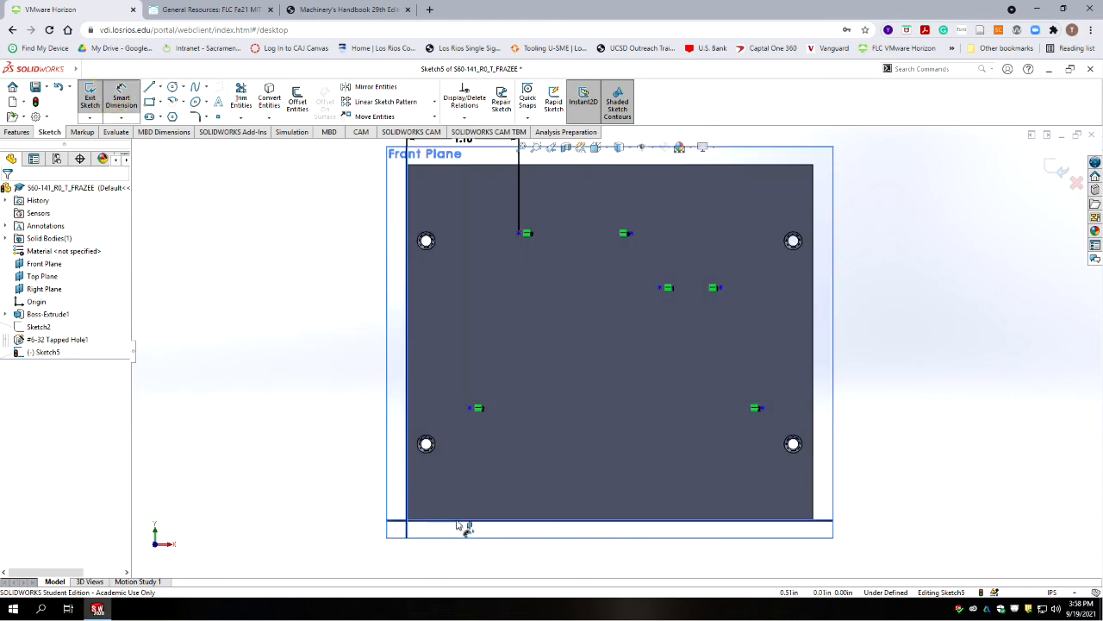
click(457, 520)
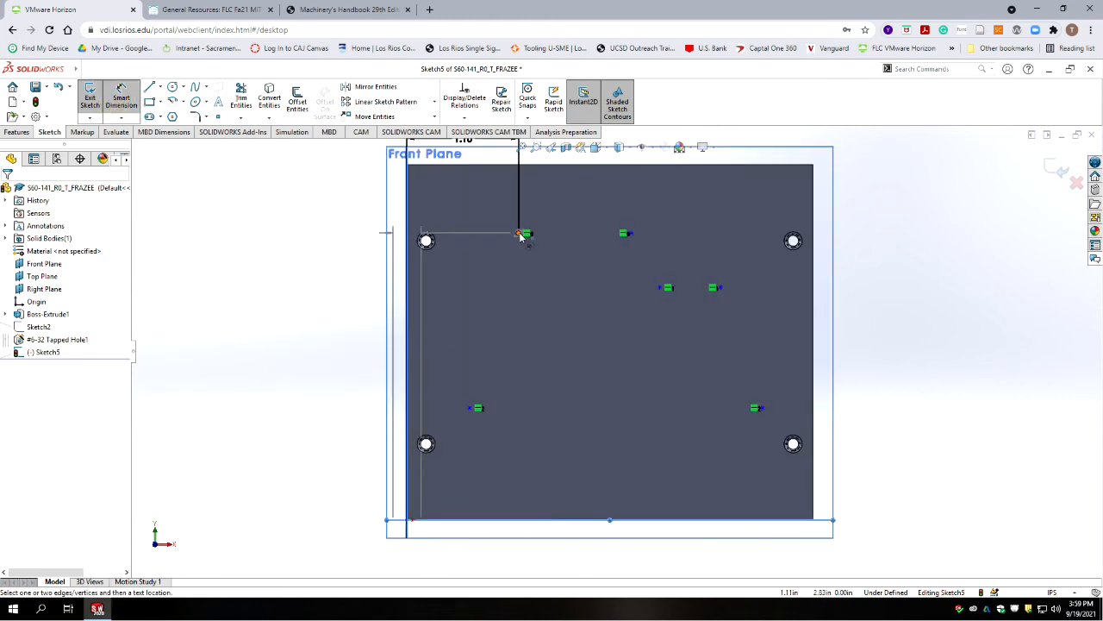
click(527, 233)
click(316, 308)
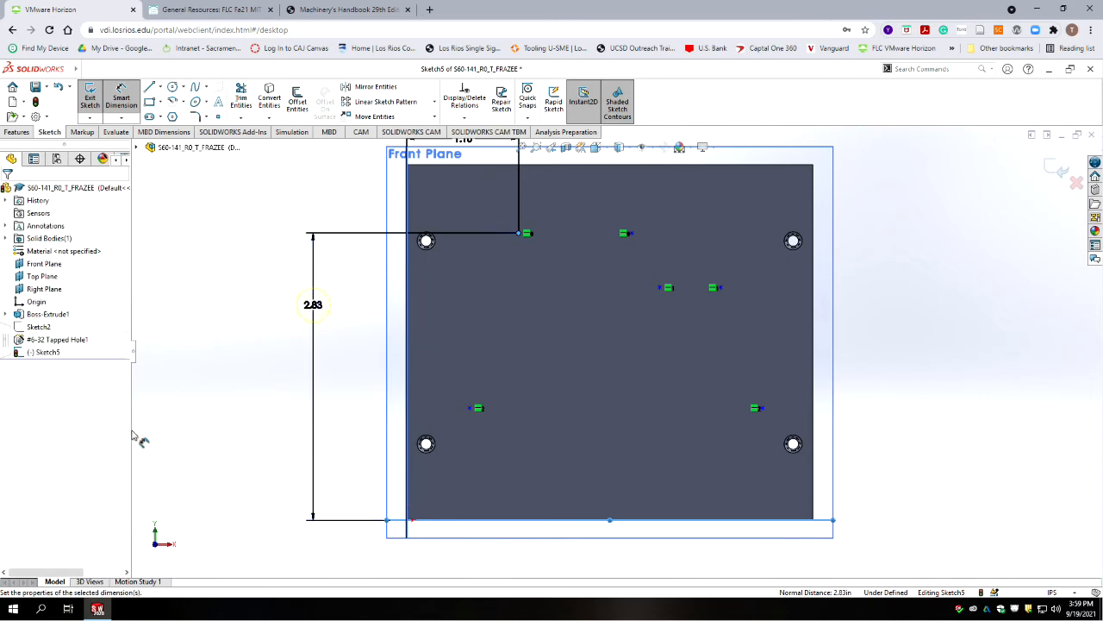
text(v)
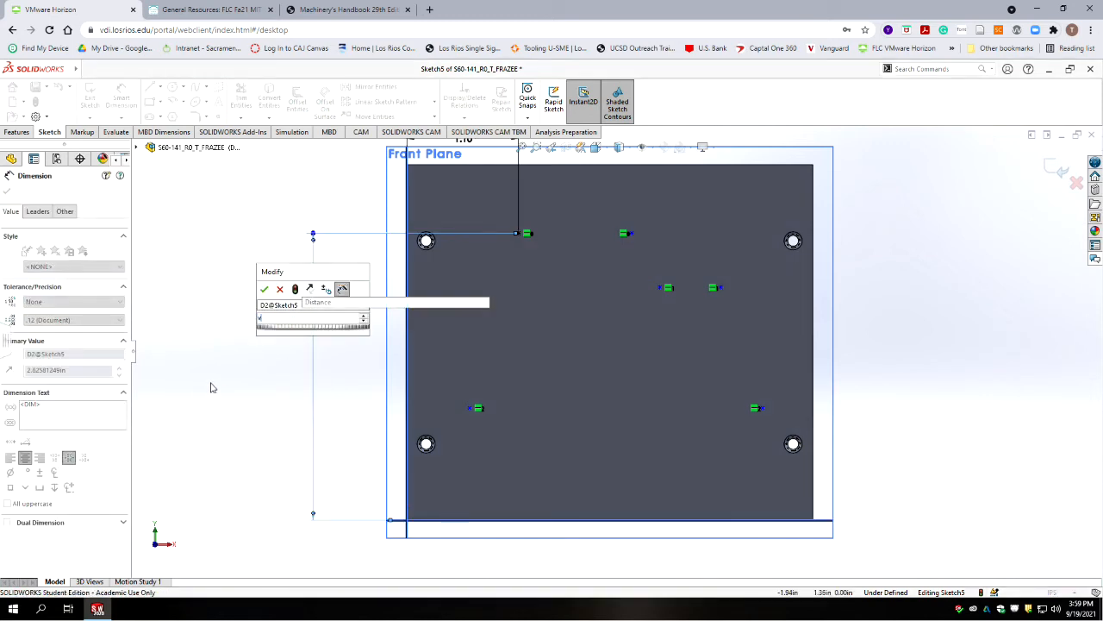
key(BackSpace)
text(2.839)
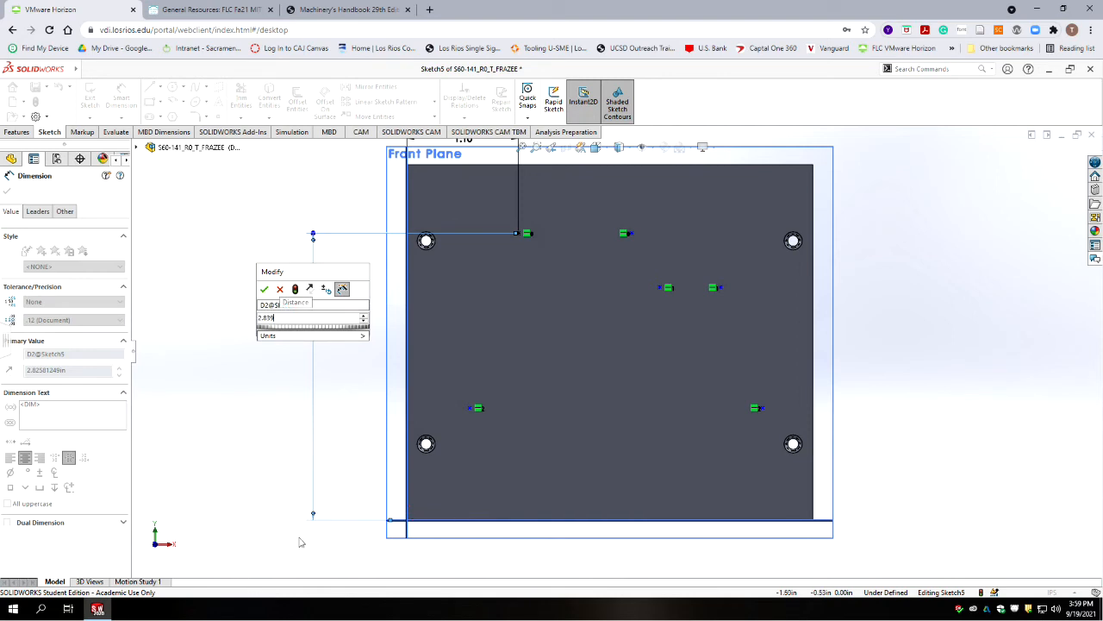
click(284, 404)
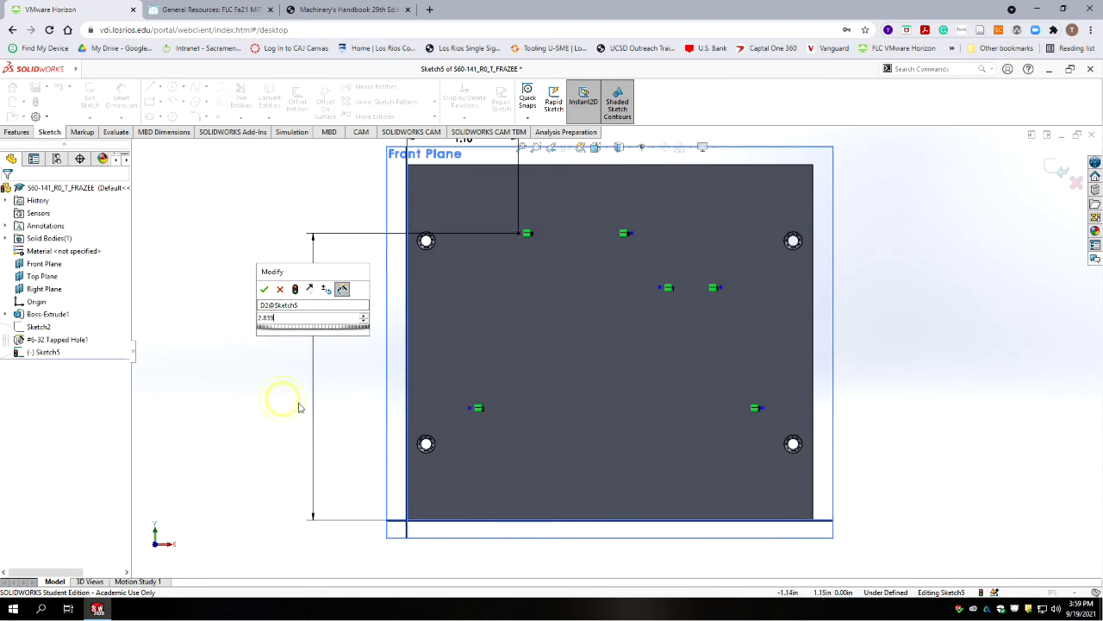
click(265, 291)
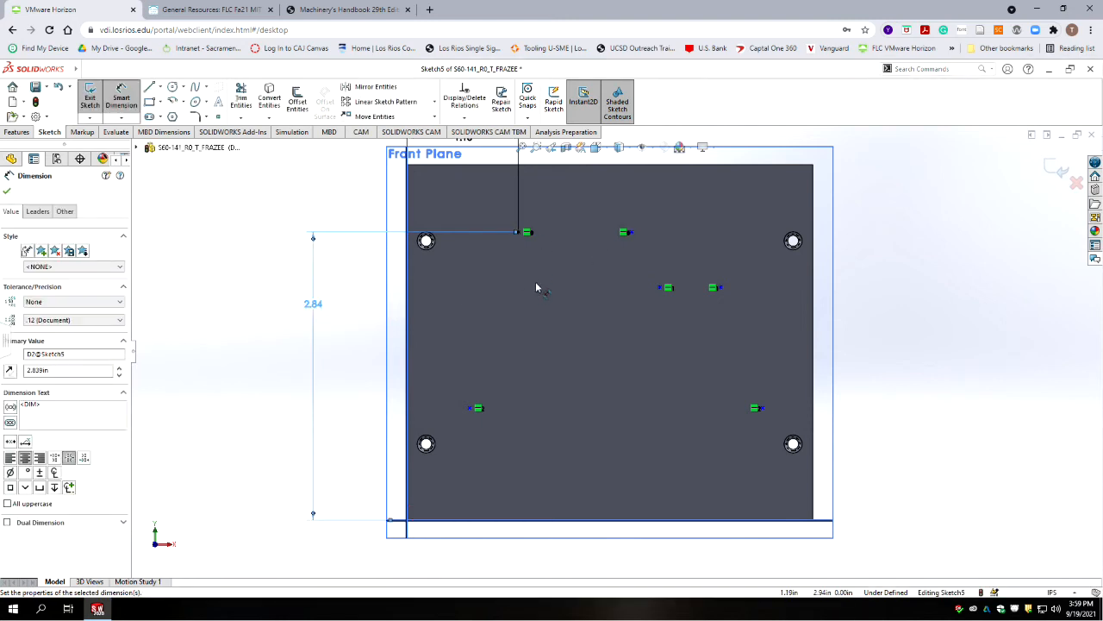
Dimension the horizontal spacing between the two upper sketch points to .5 in, per the drawing PDF.
scroll(582, 317, up, 3)
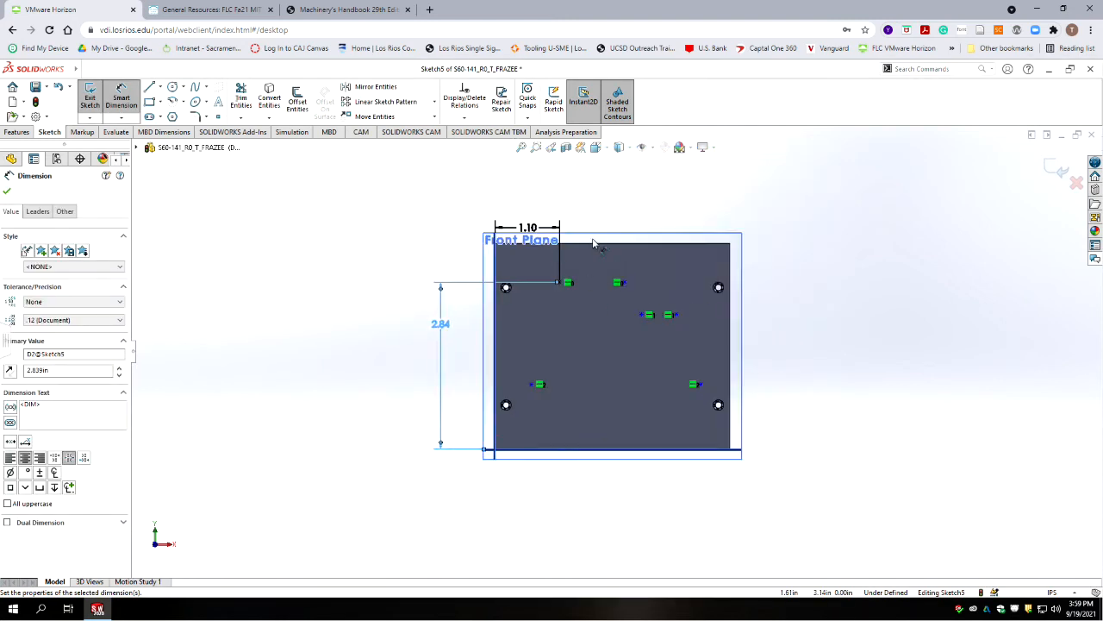
scroll(655, 235, down, 5)
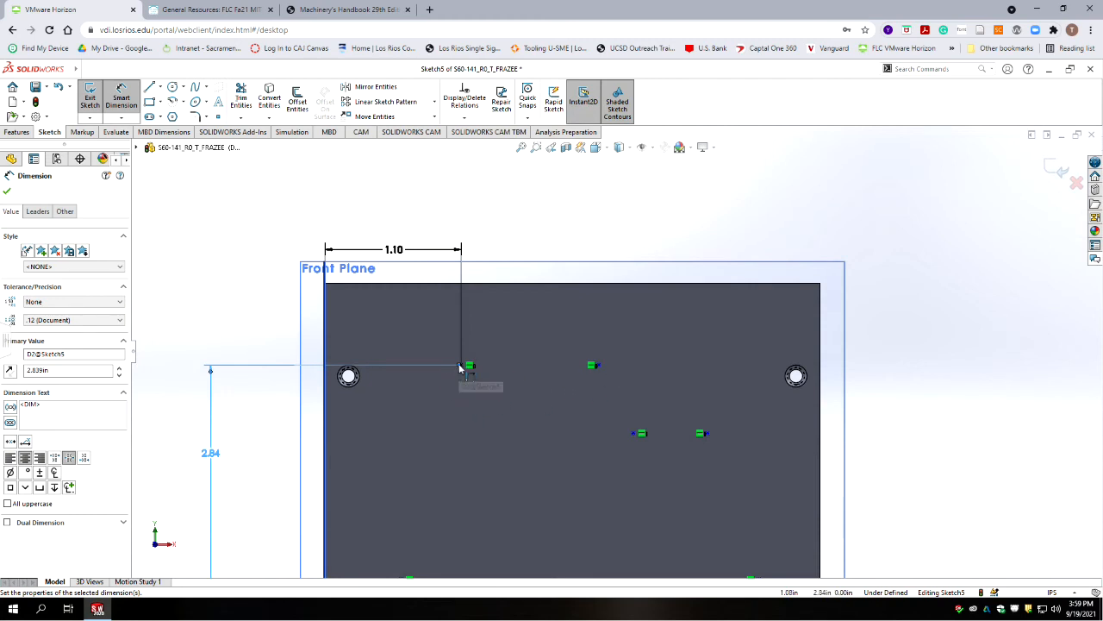
key(Escape)
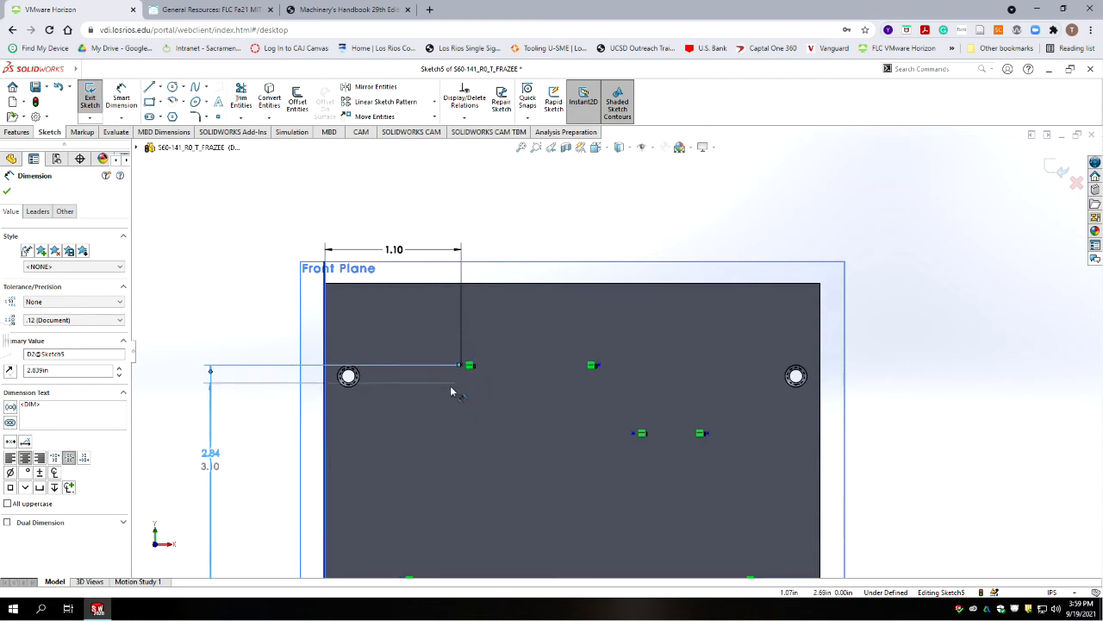
key(Escape)
click(116, 94)
click(463, 366)
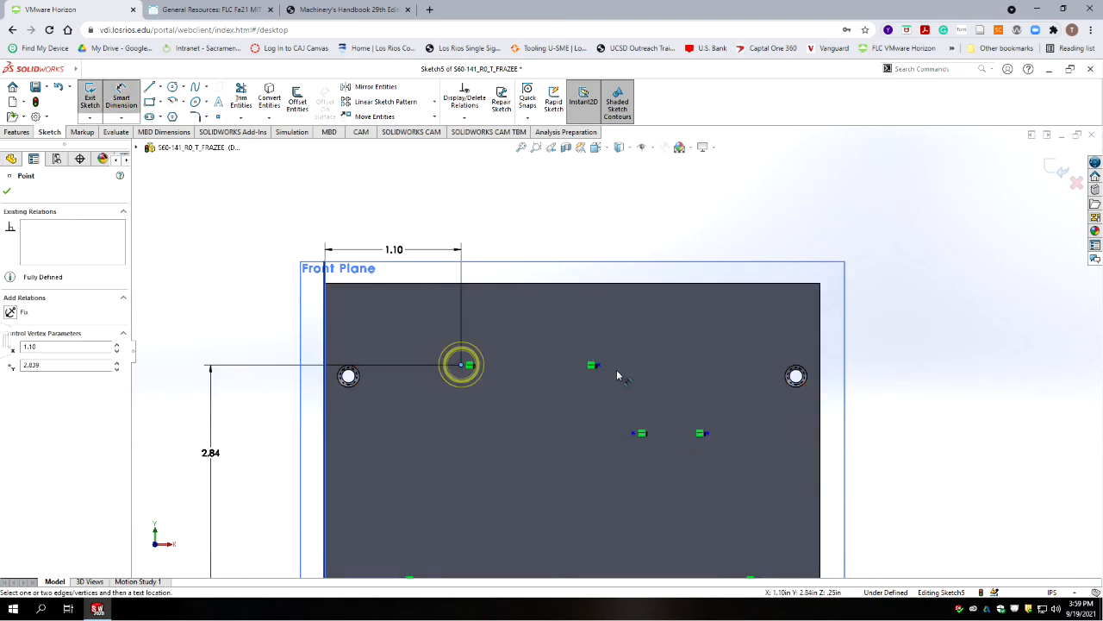
click(597, 366)
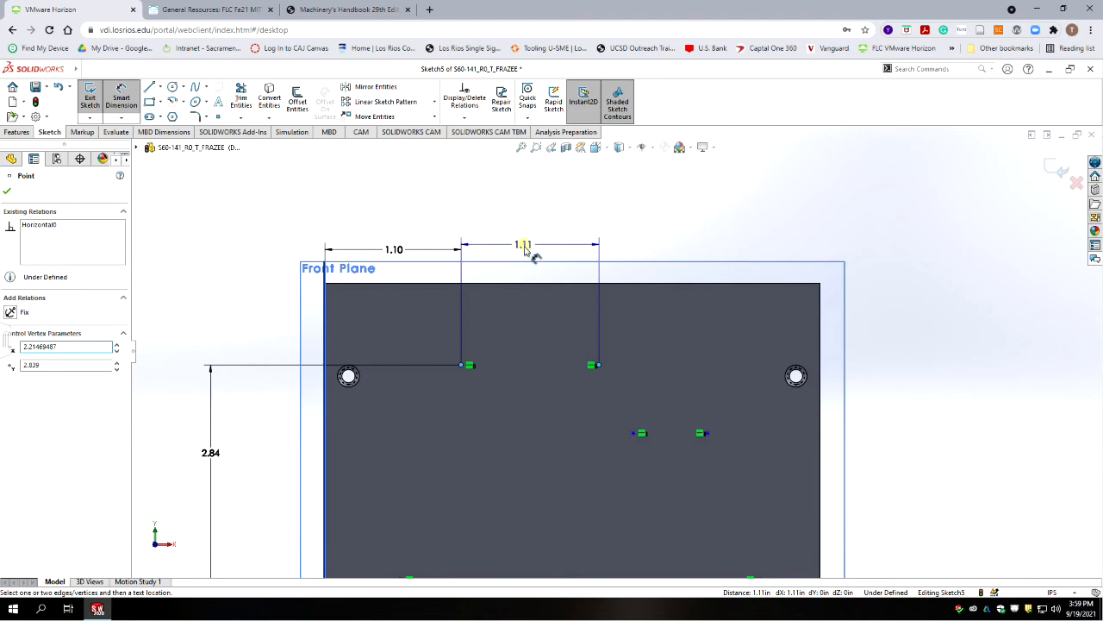
click(533, 254)
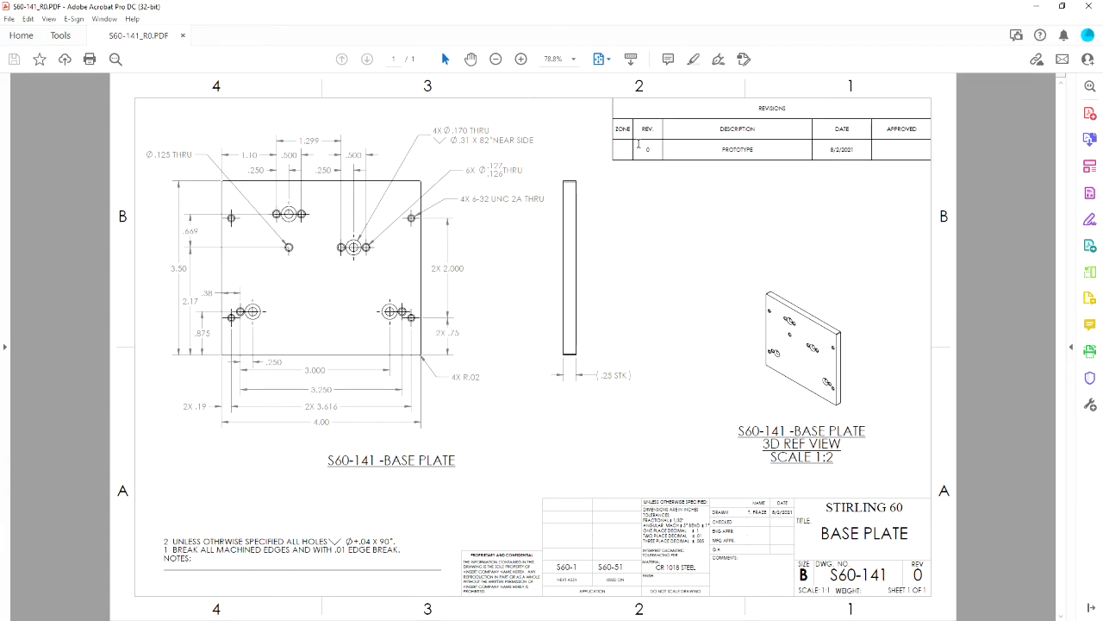
click(1036, 7)
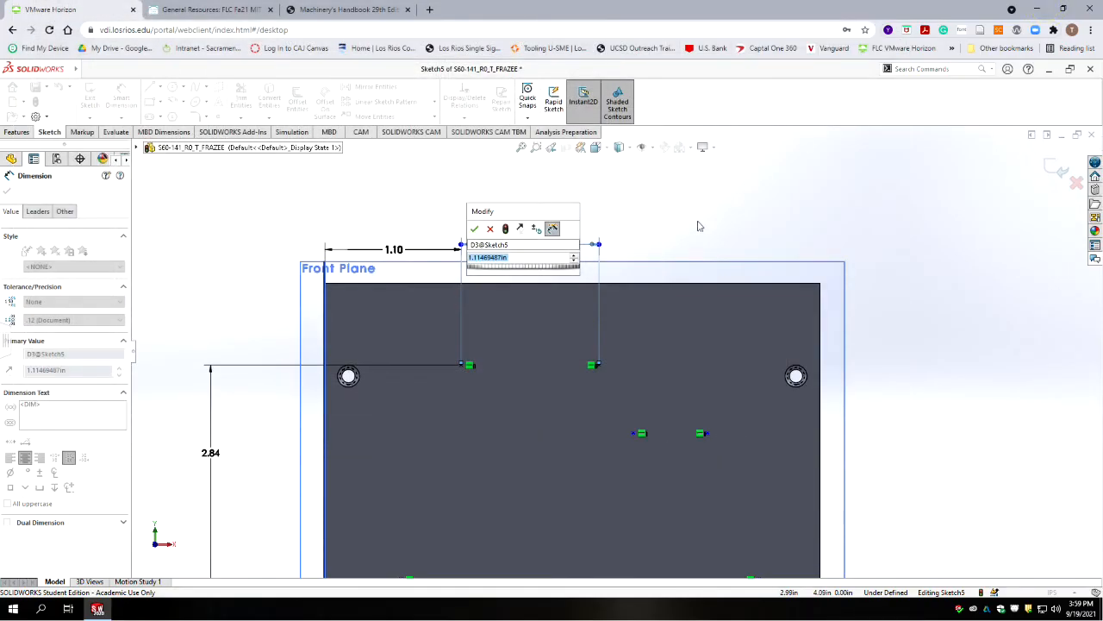
text(.2)
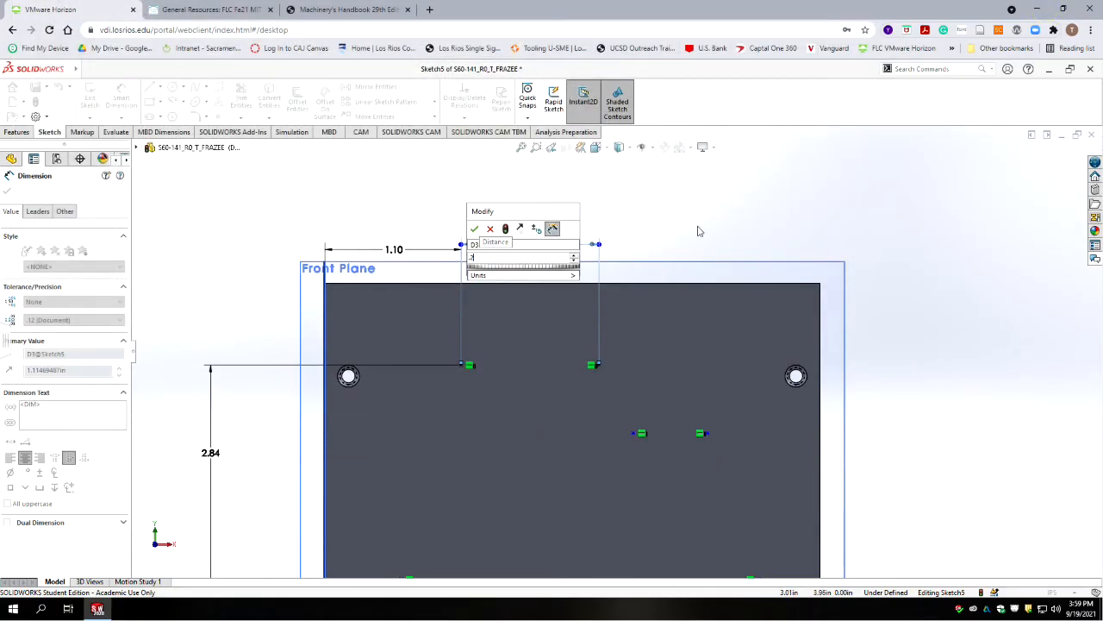
key(BackSpace)
text(5)
click(474, 229)
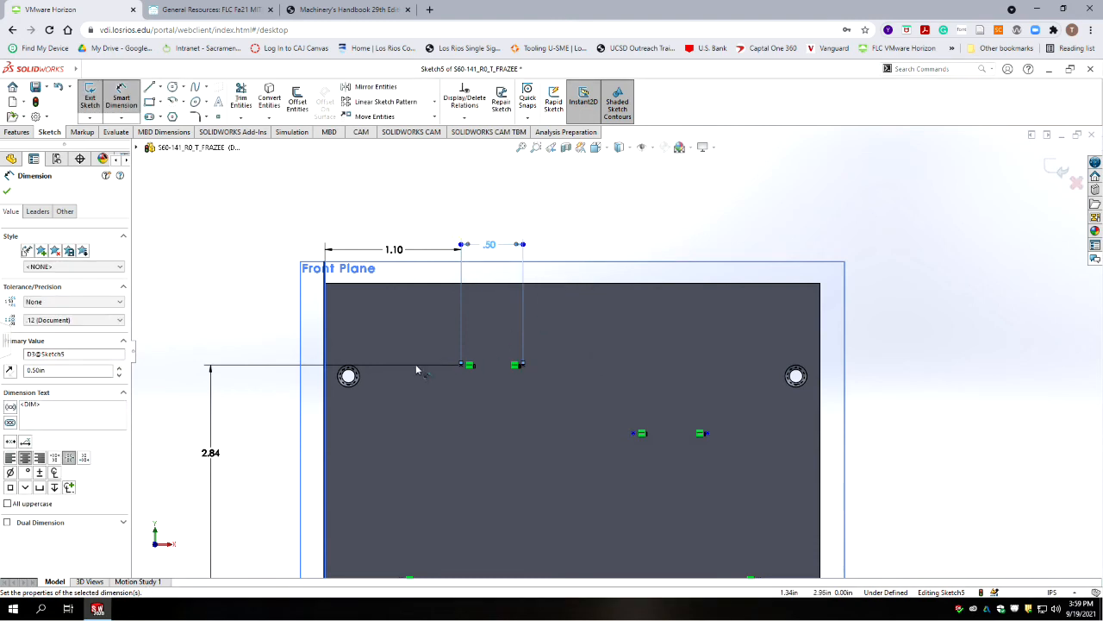
Set three-decimal precision (.123) on the upper pair's spacing dimension and on its height dimension from the Top Plane.
click(60, 320)
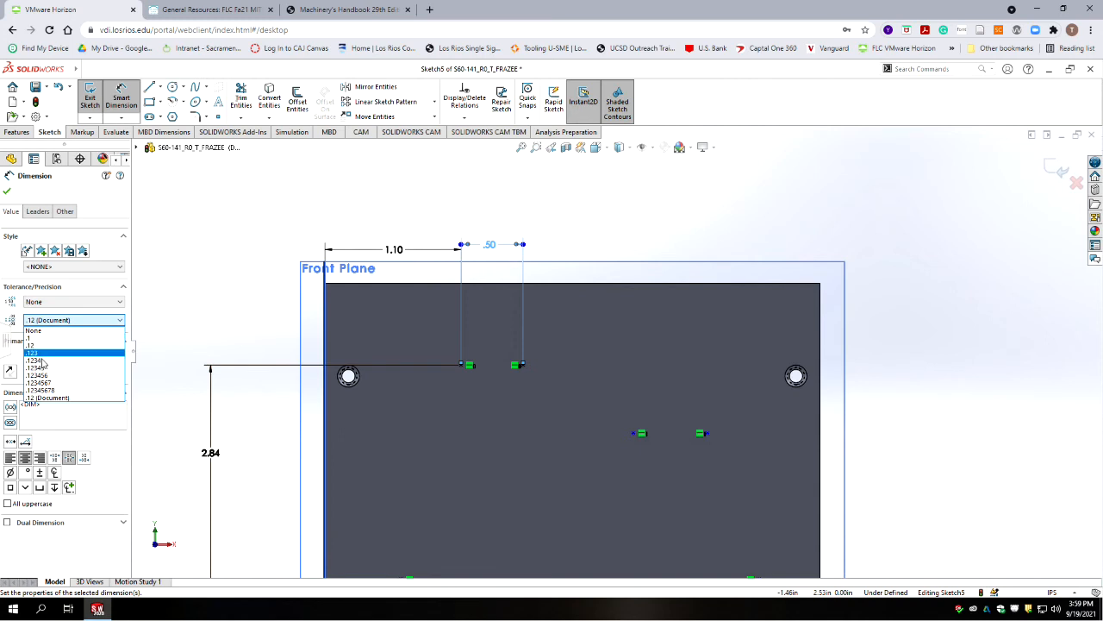
click(43, 354)
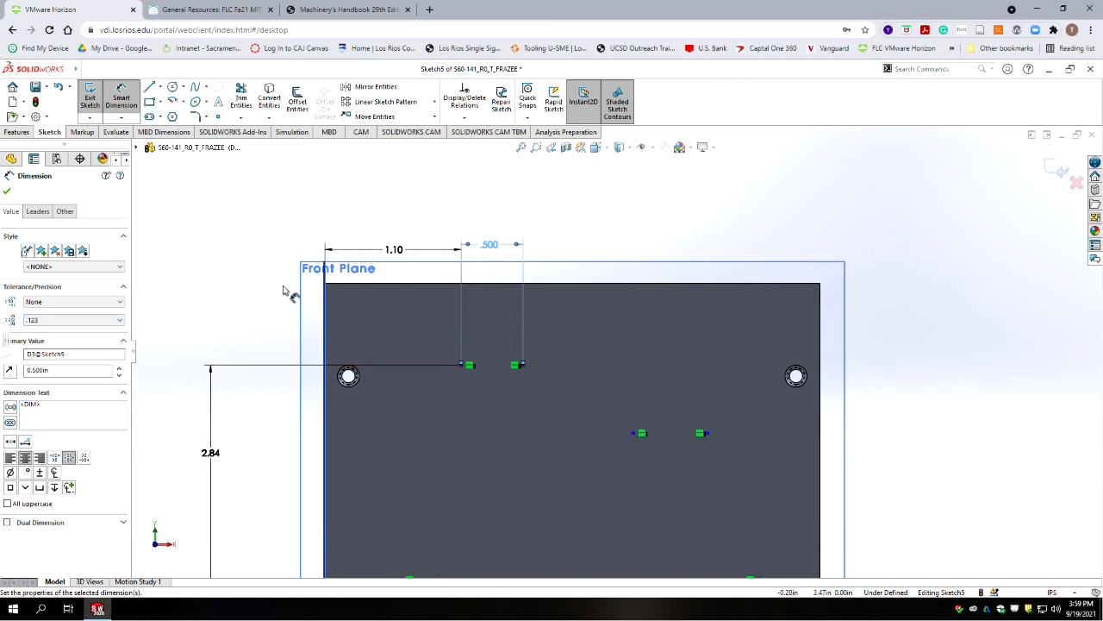
click(226, 289)
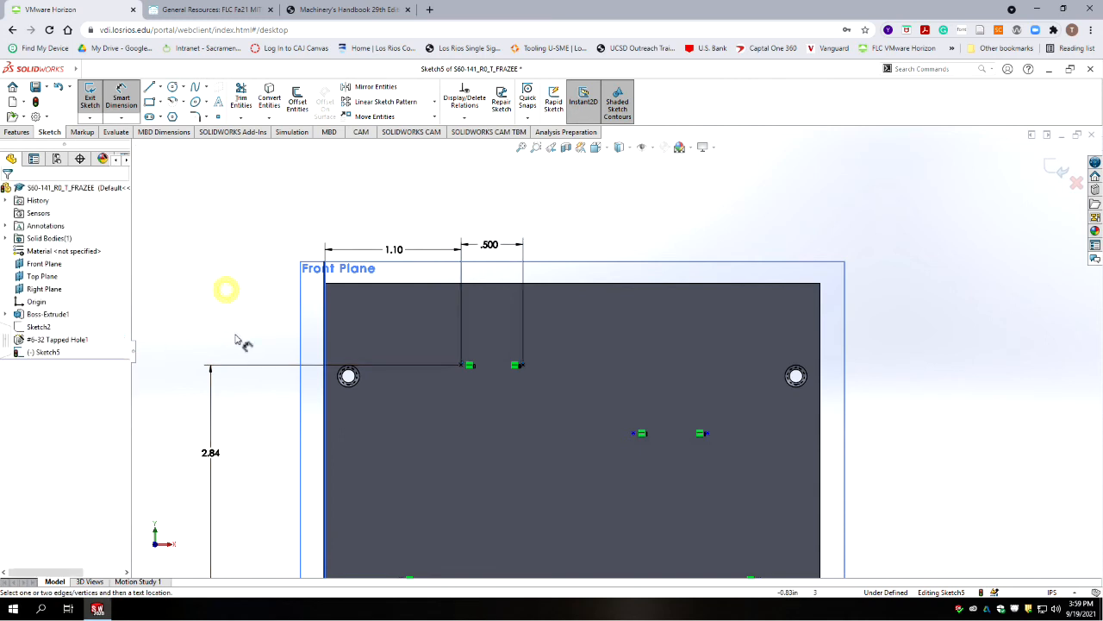
click(215, 453)
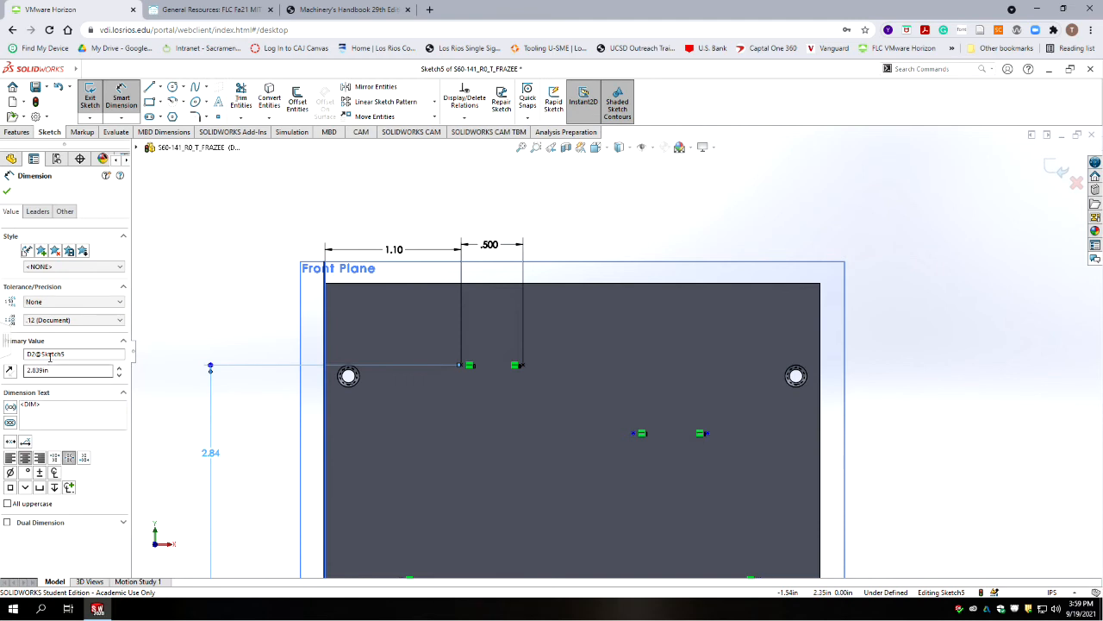
click(73, 320)
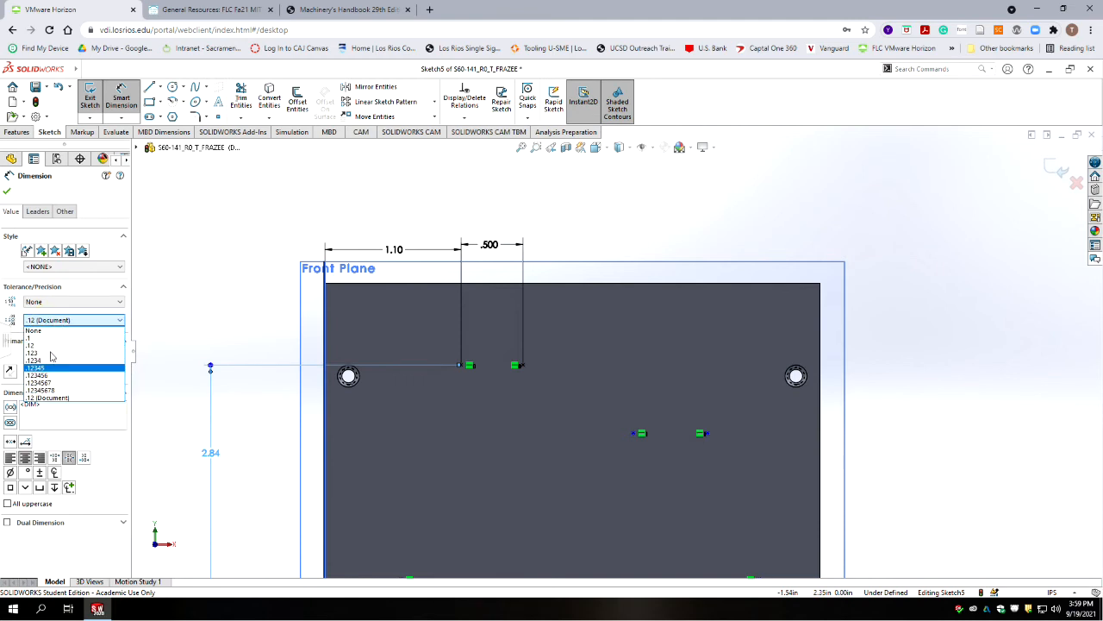
click(51, 354)
click(705, 231)
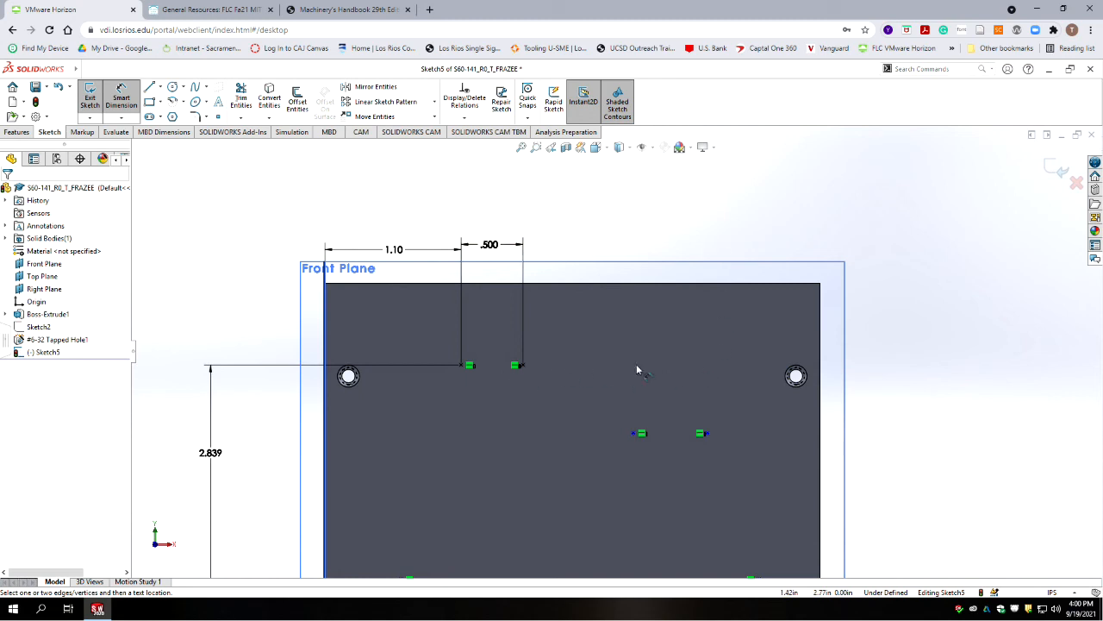
Dimension the vertical distance from the upper-left point to the left point of the right-of-centre pair as 0.669 in.
key(z)
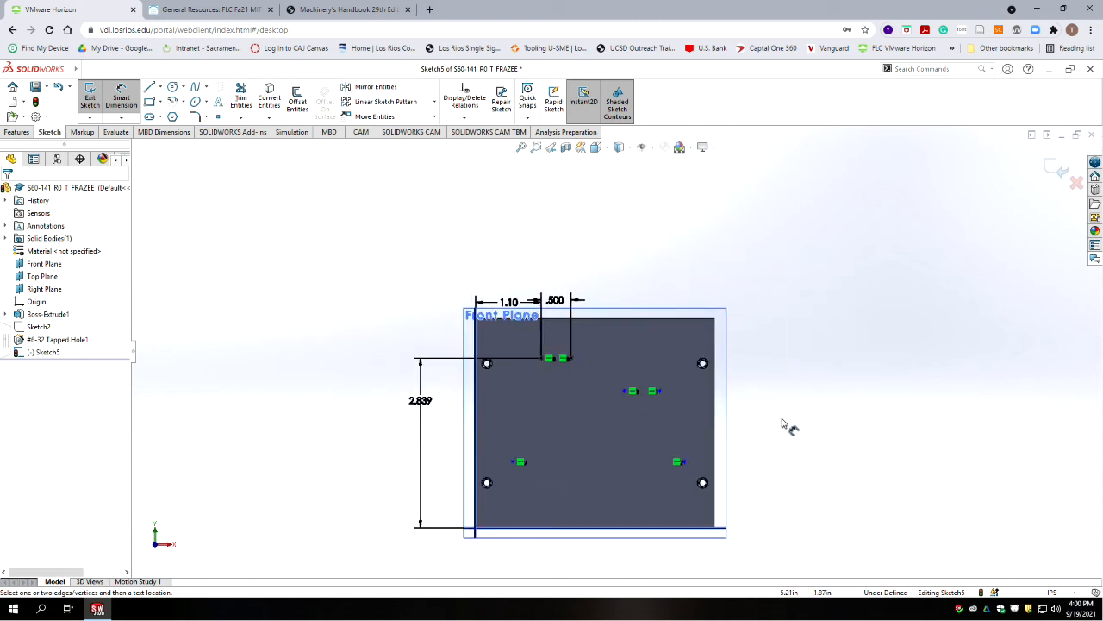
scroll(782, 427, down, 2)
scroll(743, 441, up, 3)
scroll(744, 441, down, 4)
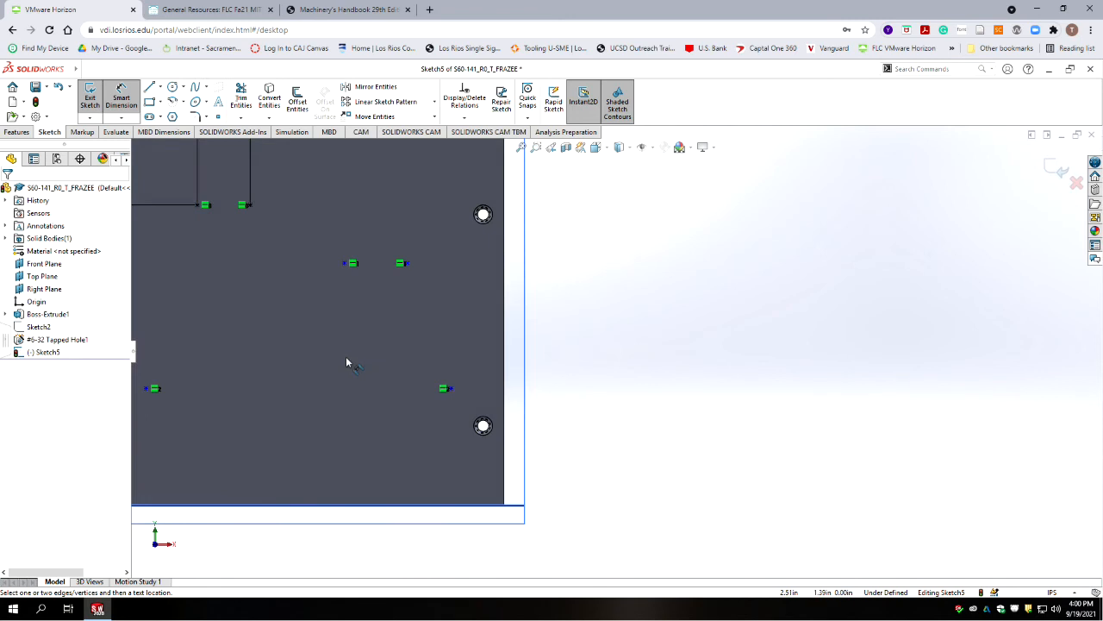
scroll(346, 358, up, 3)
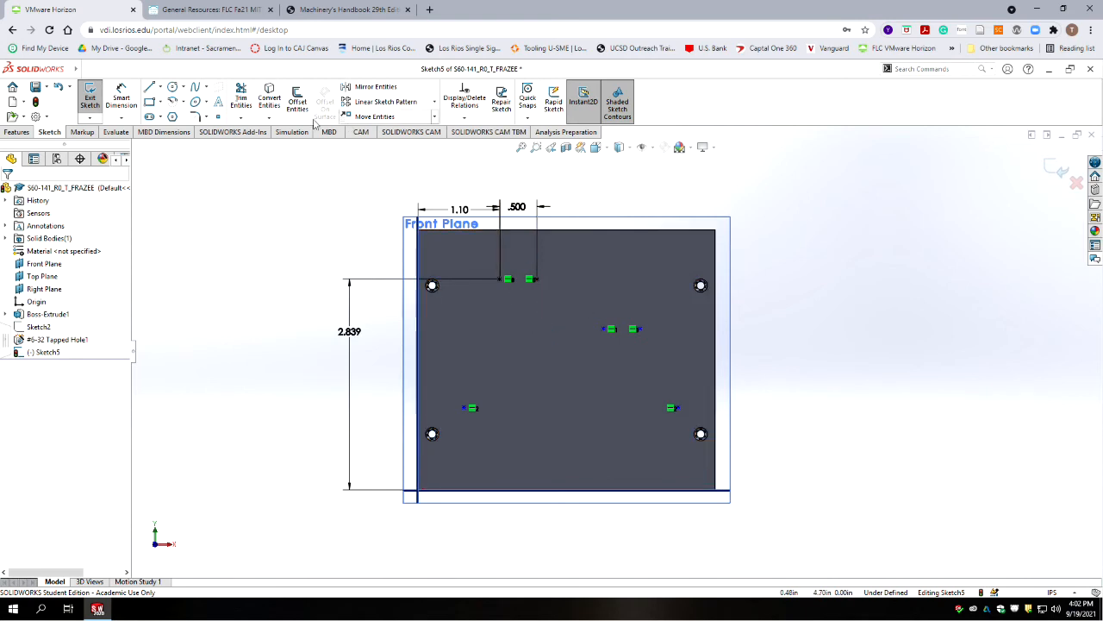
click(120, 92)
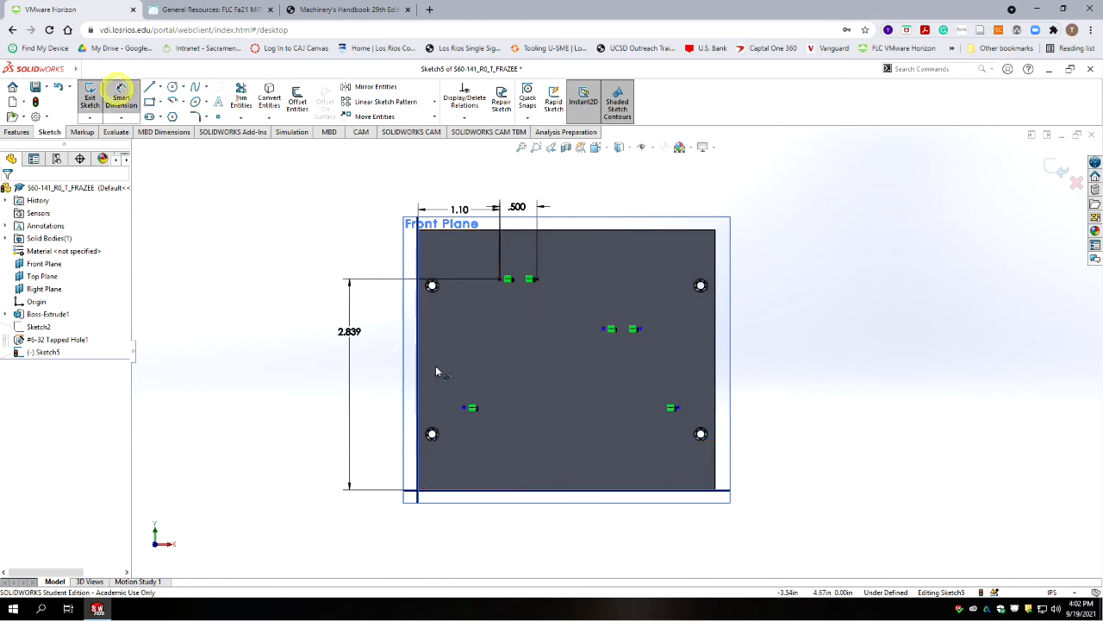
click(500, 280)
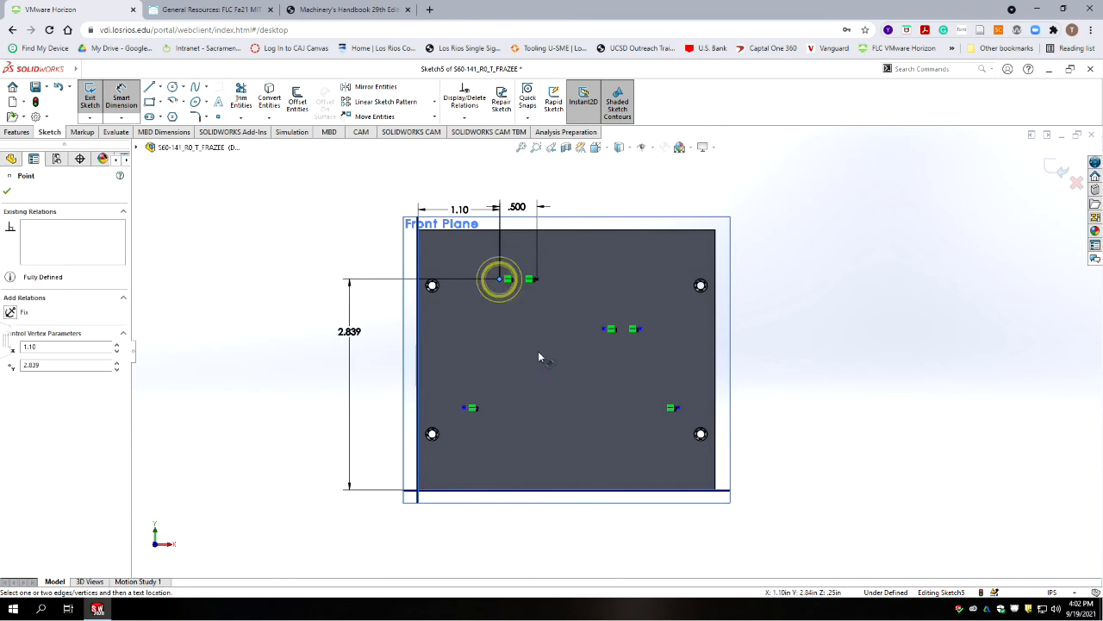
click(605, 329)
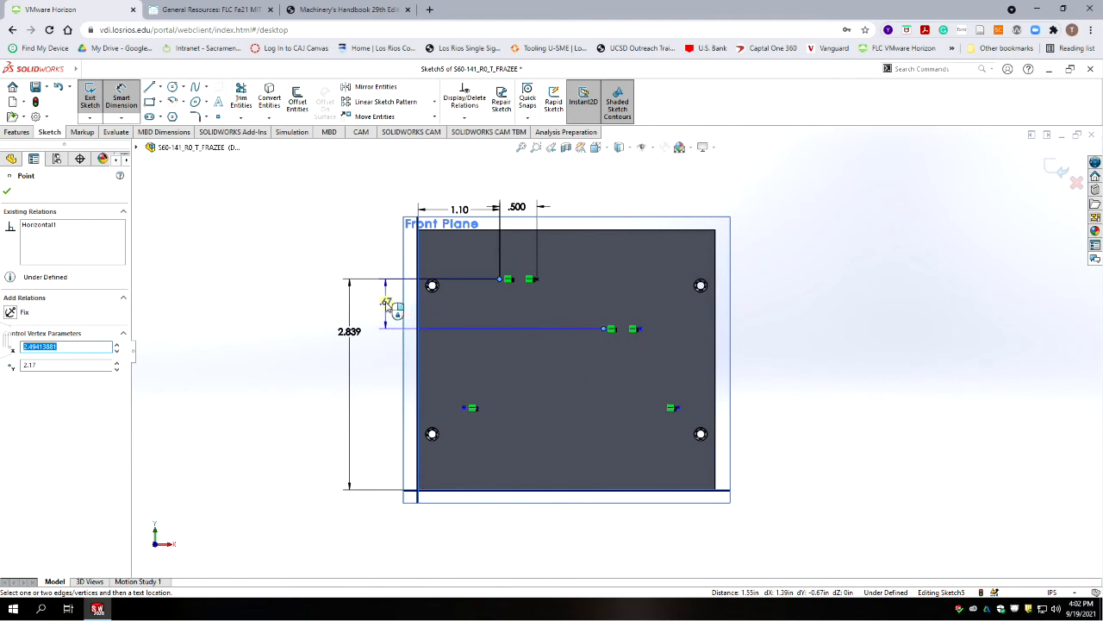
click(388, 302)
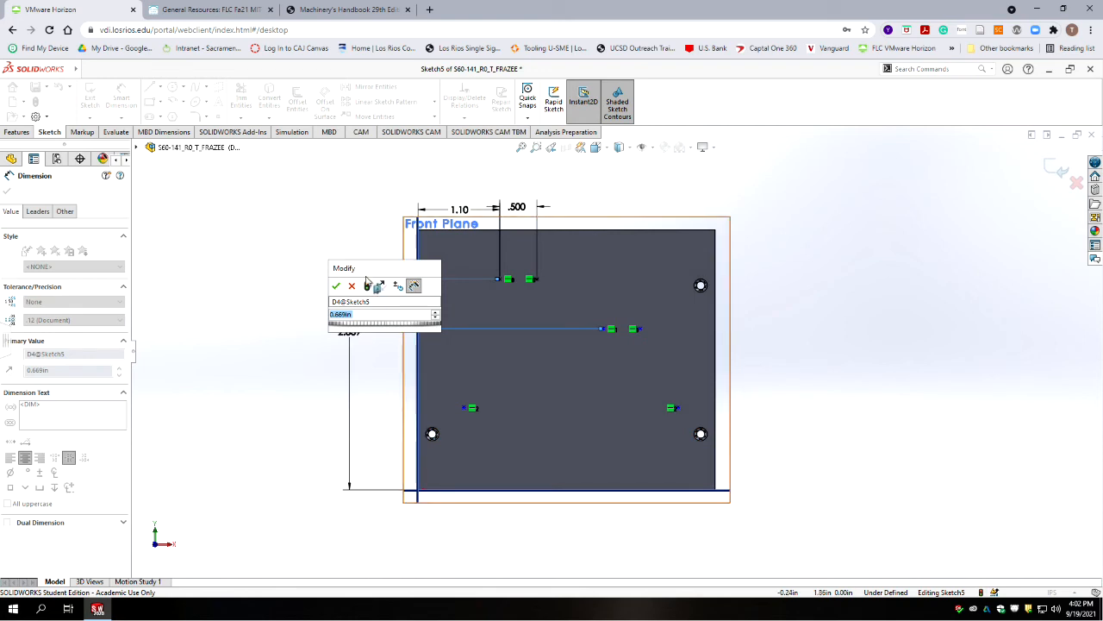
drag(375, 268, 878, 241)
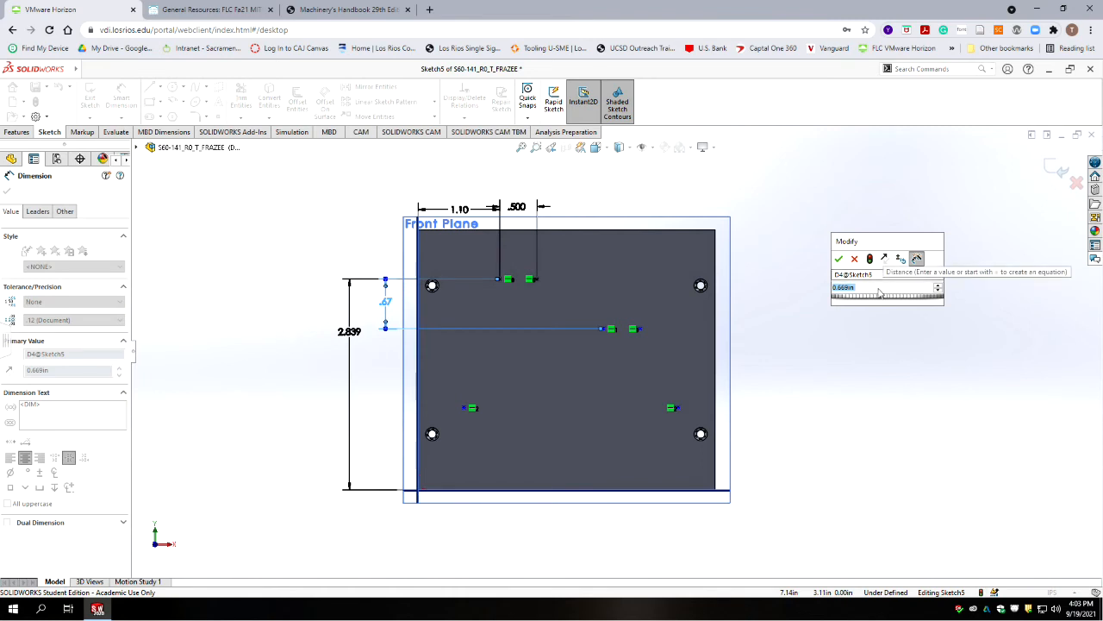
click(839, 258)
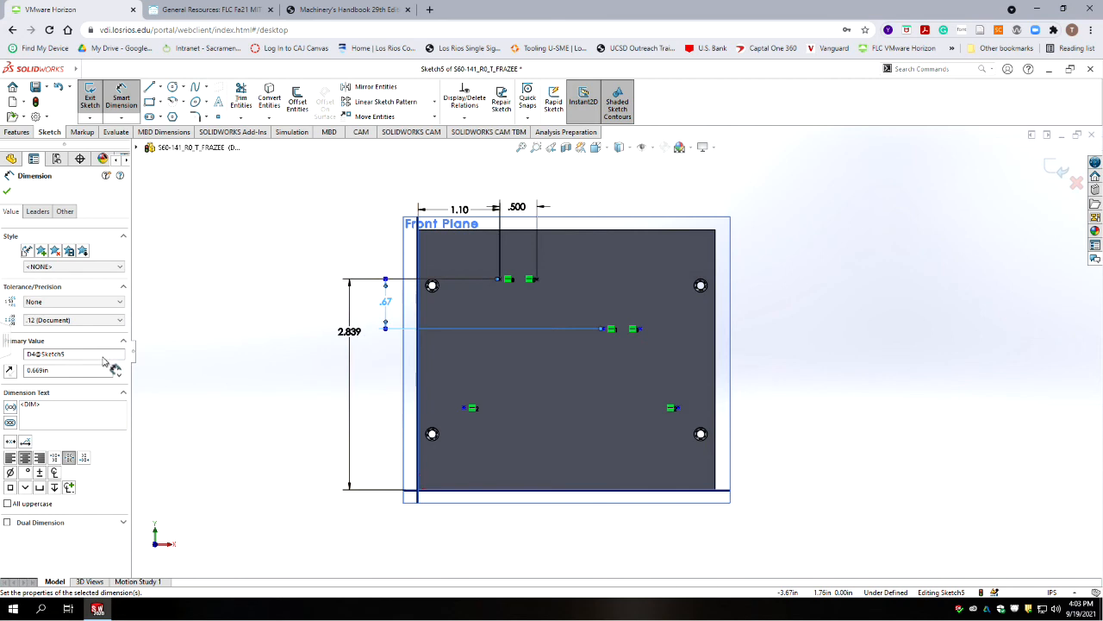
Set the vertical dimension between the upper and right-of-centre pairs to three-decimal precision.
click(48, 321)
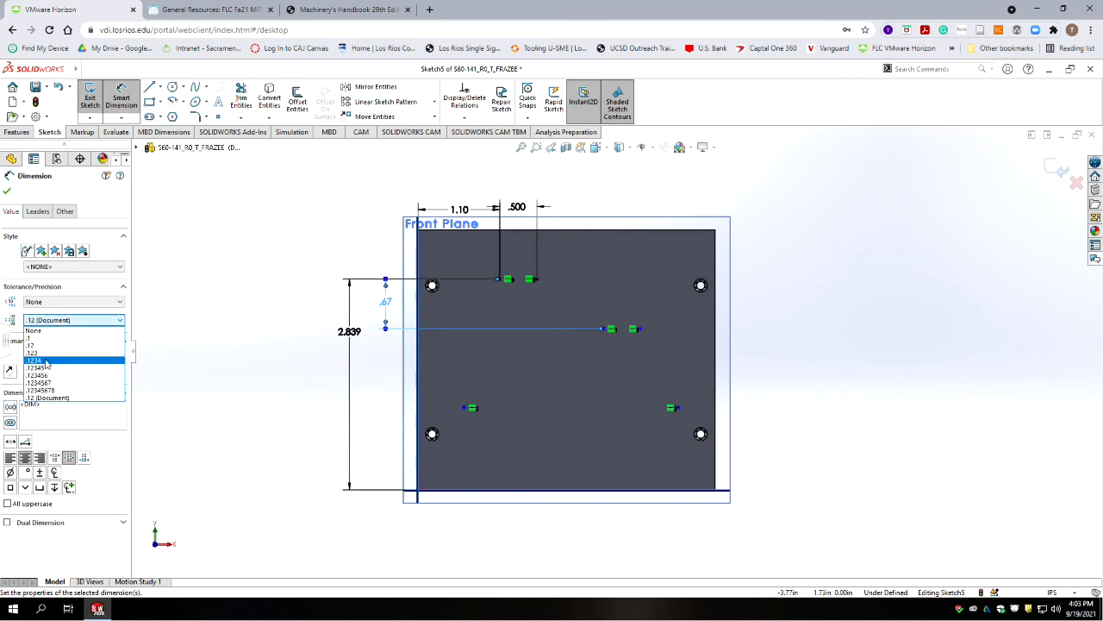
click(34, 342)
click(194, 288)
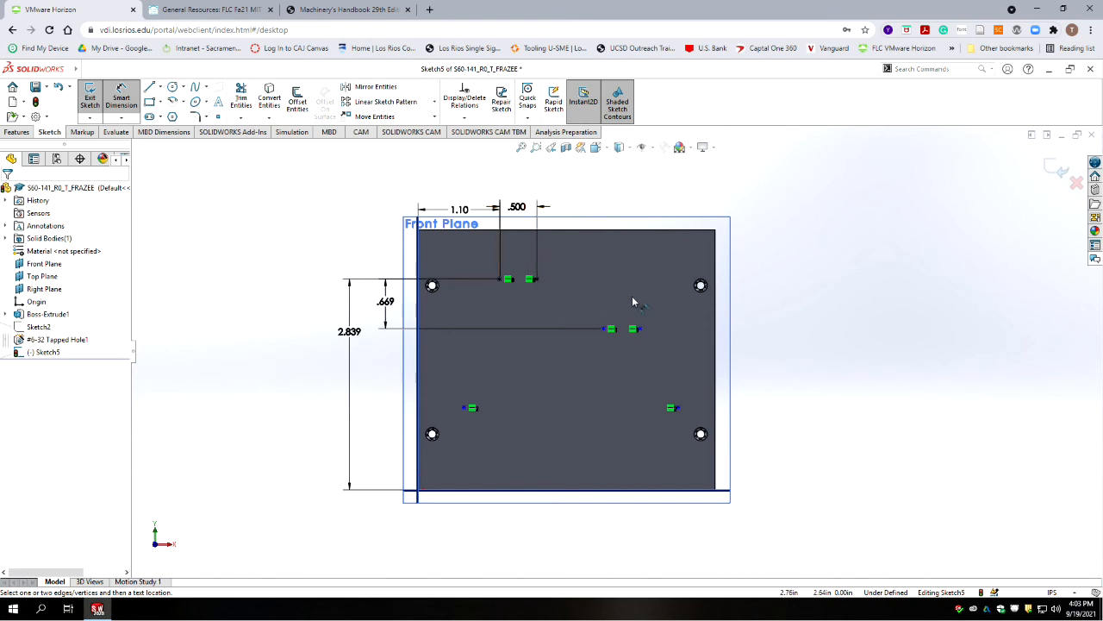
Dimension the horizontal distance from the upper-left point to the left point of the right-of-centre pair to 1.299 in, per the drawing PDF.
click(535, 282)
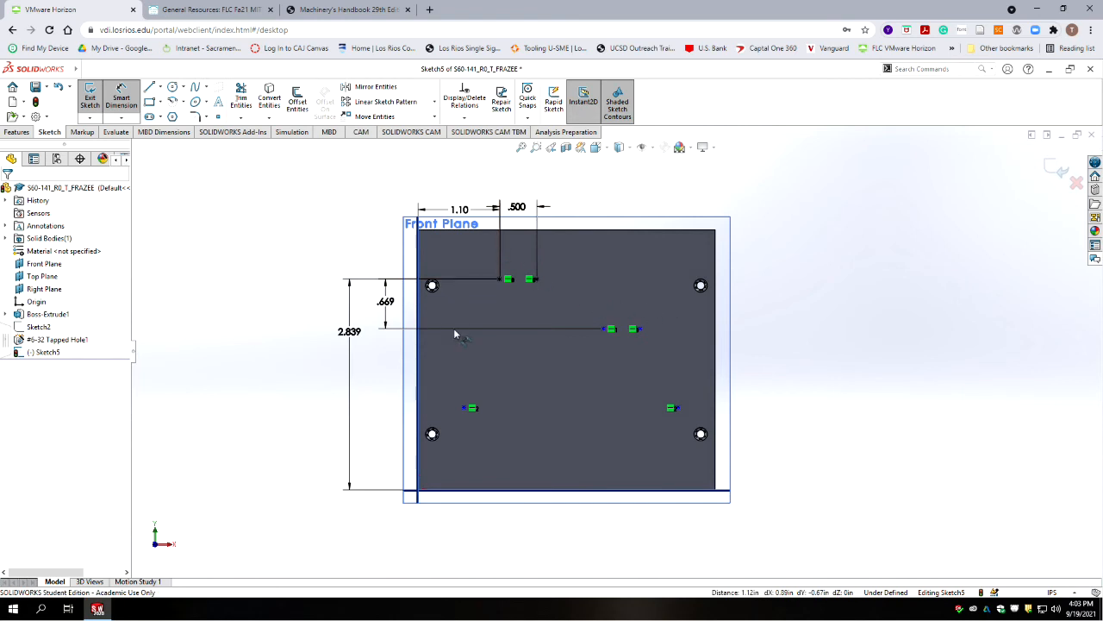
click(500, 279)
click(603, 329)
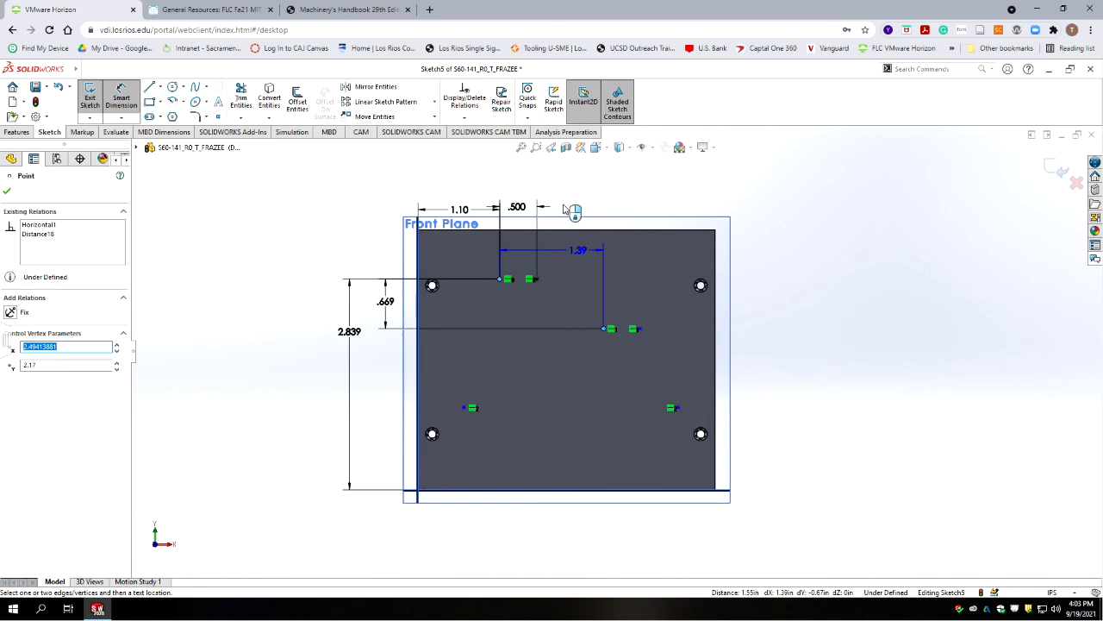
click(539, 181)
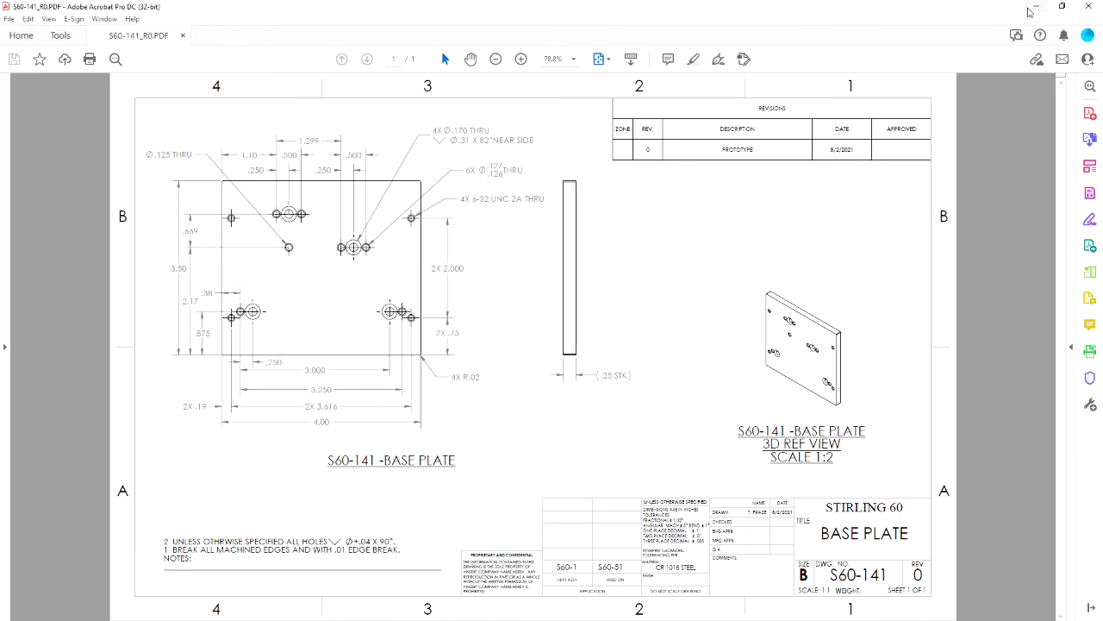
click(1031, 10)
text(1.299)
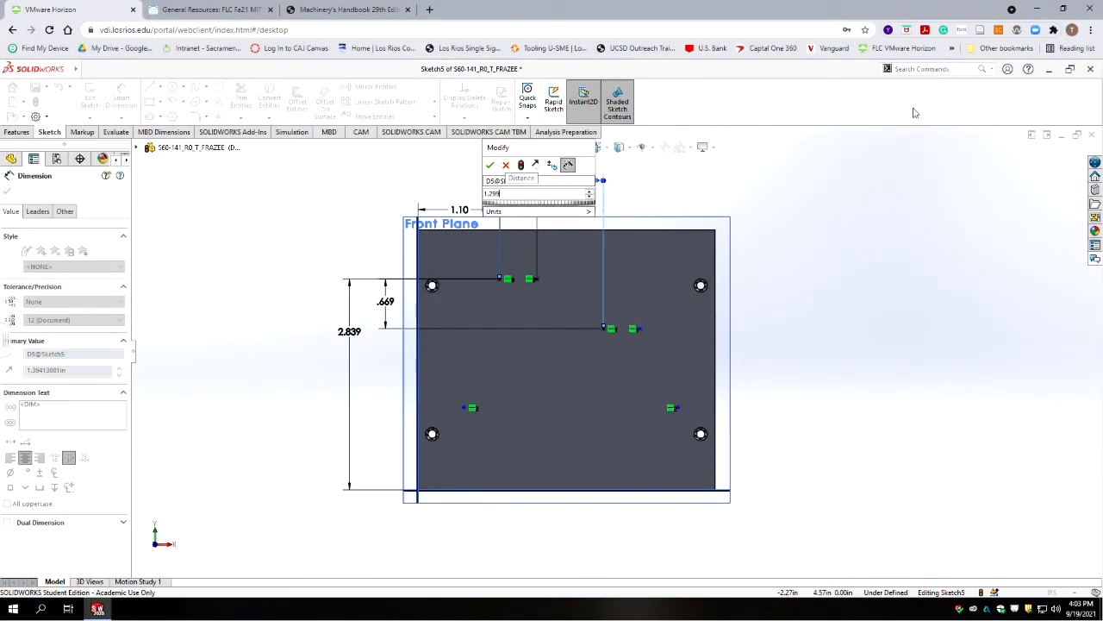
key(Return)
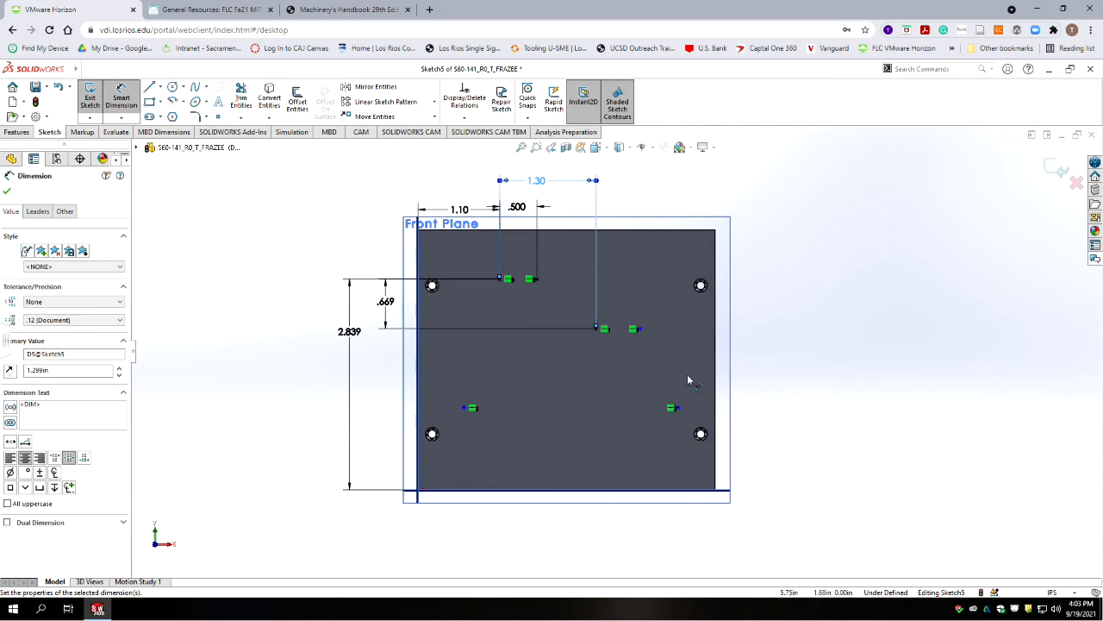
Dimension the spacing between the two right-of-centre points to .5 in with three-decimal precision (.123).
click(597, 329)
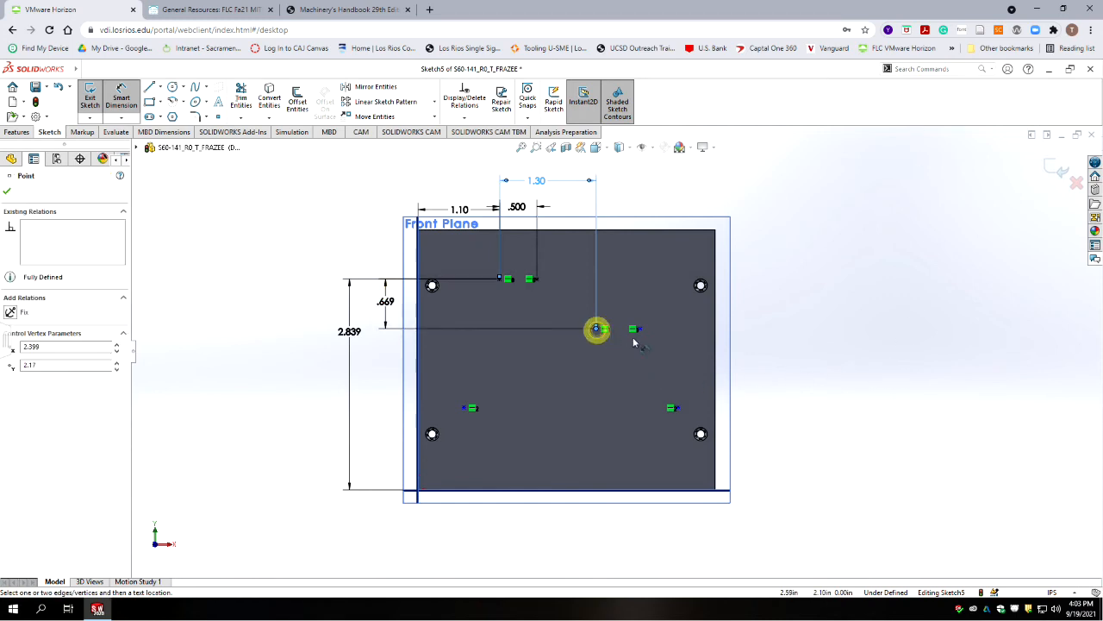
click(639, 329)
click(639, 184)
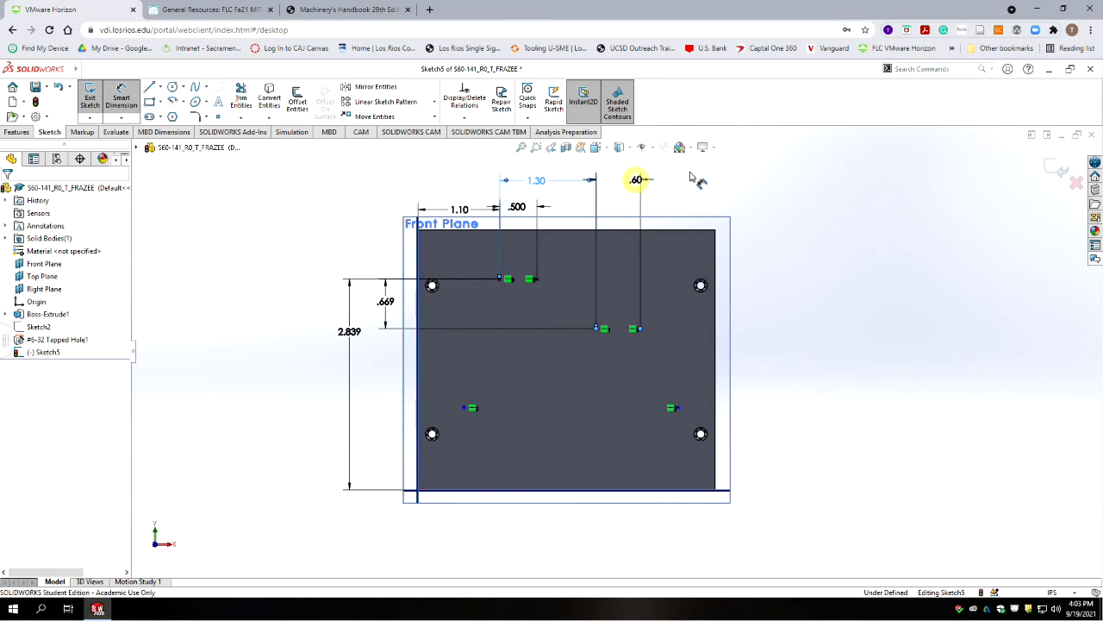
text(.5)
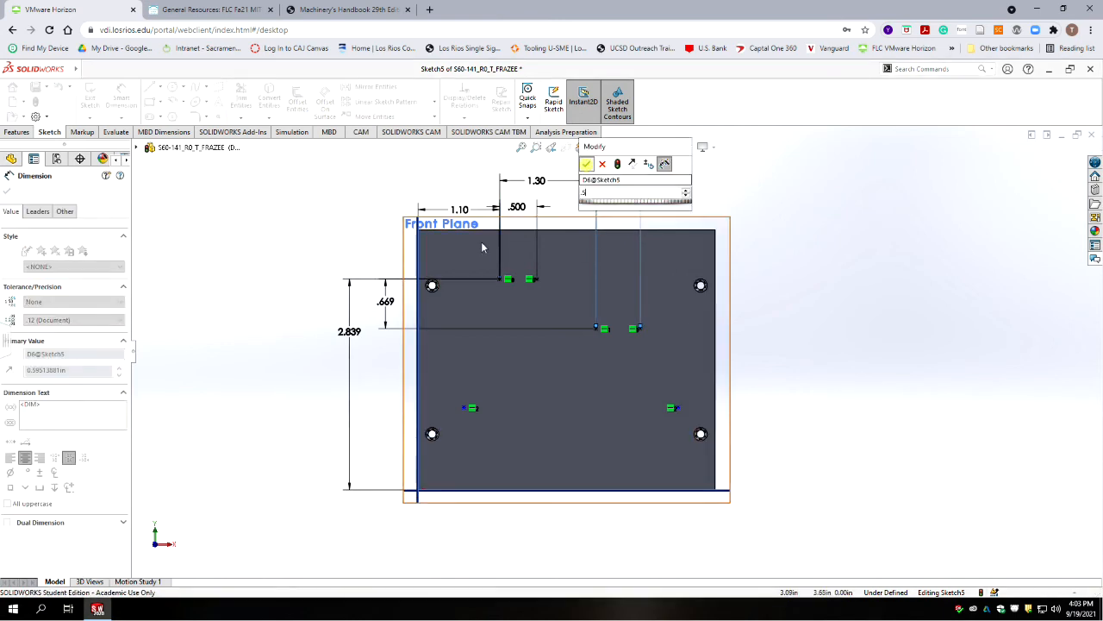
key(Return)
click(65, 319)
click(52, 354)
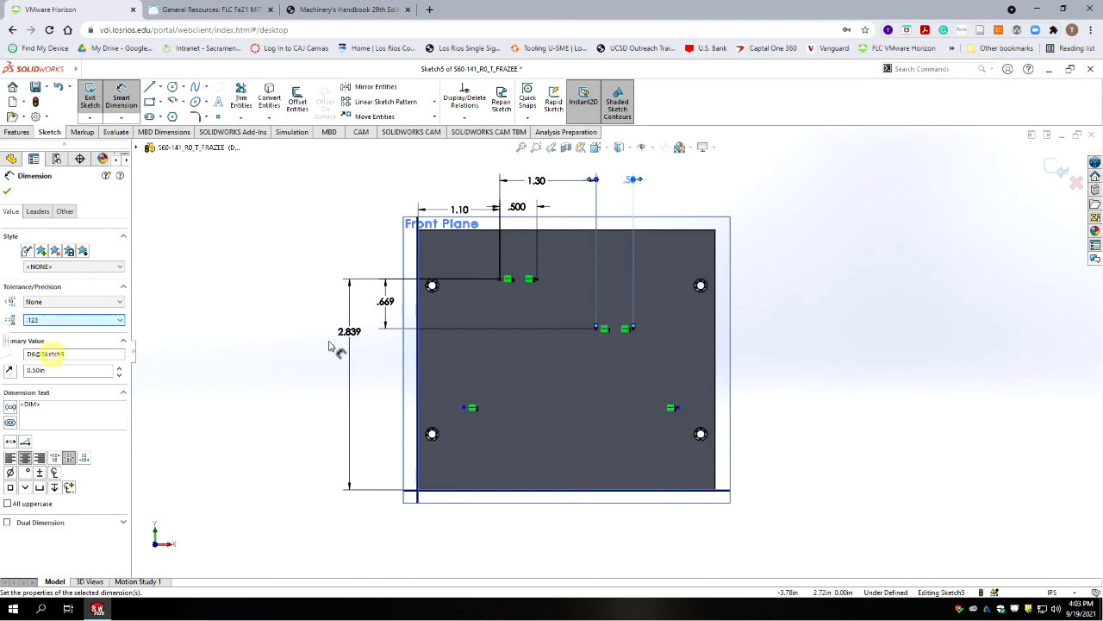
Set the 1.299 in horizontal dimension between the upper-left and right-of-centre pairs to three-decimal precision (.123).
click(893, 294)
click(537, 179)
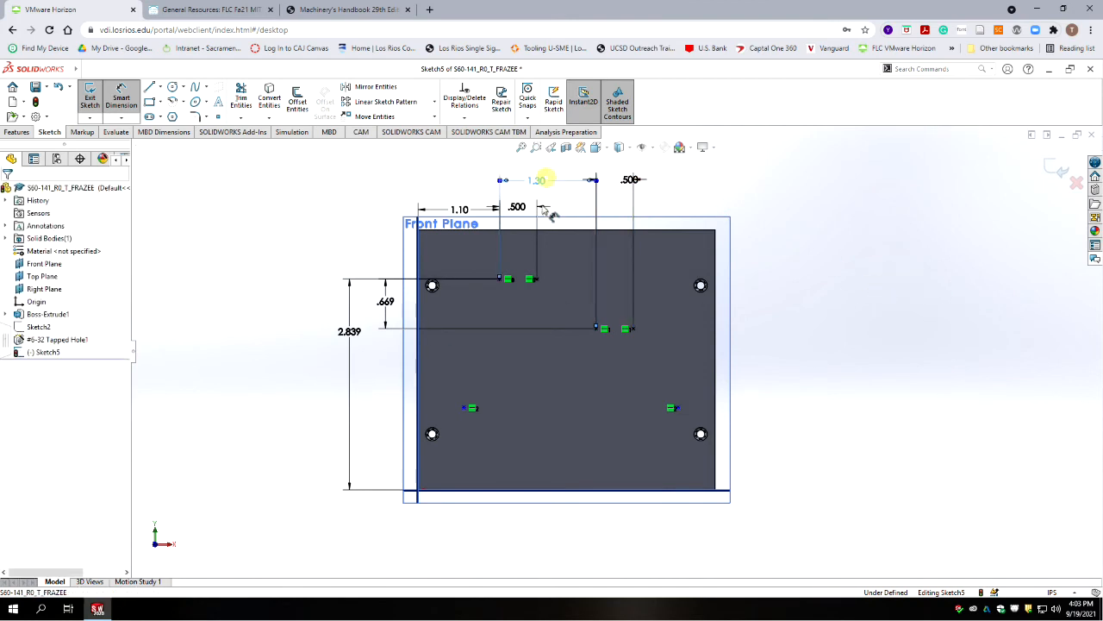
click(592, 182)
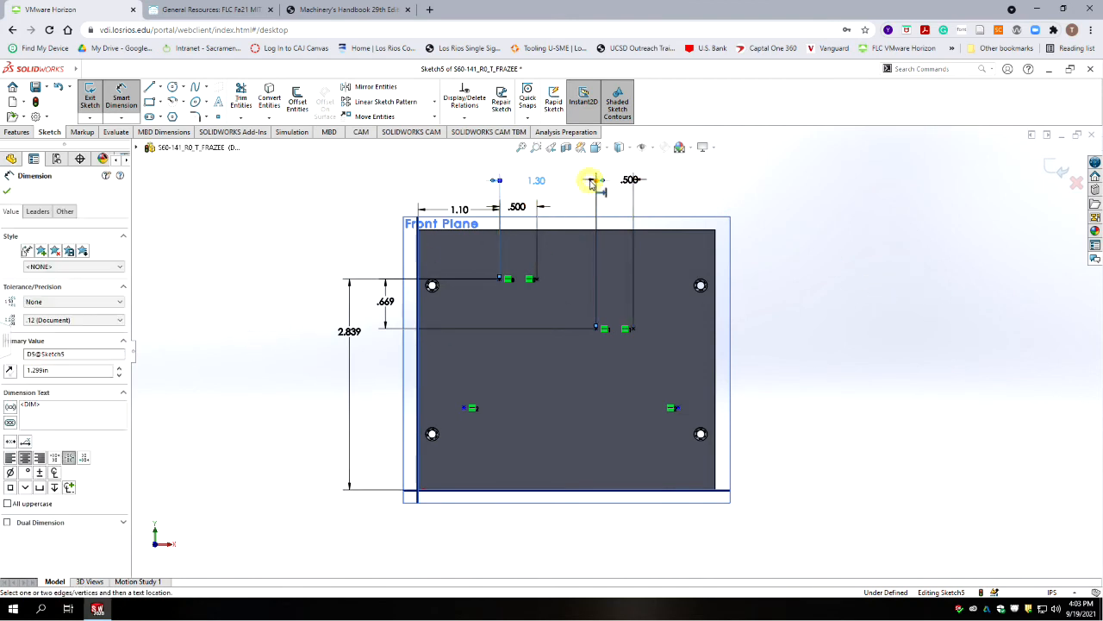
click(55, 320)
click(50, 354)
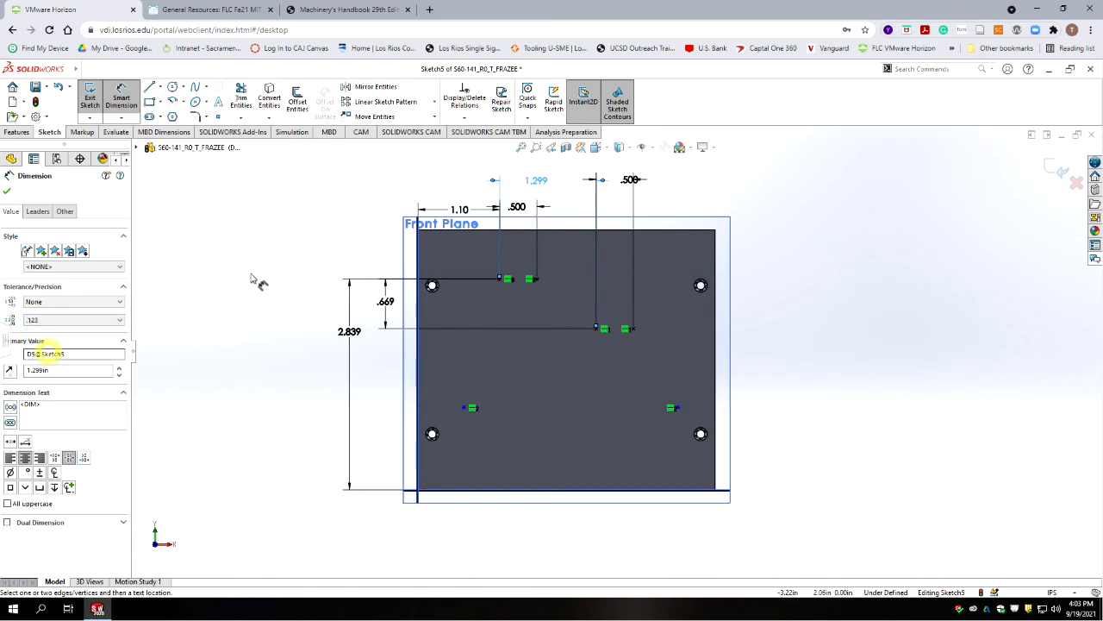
click(269, 231)
click(974, 324)
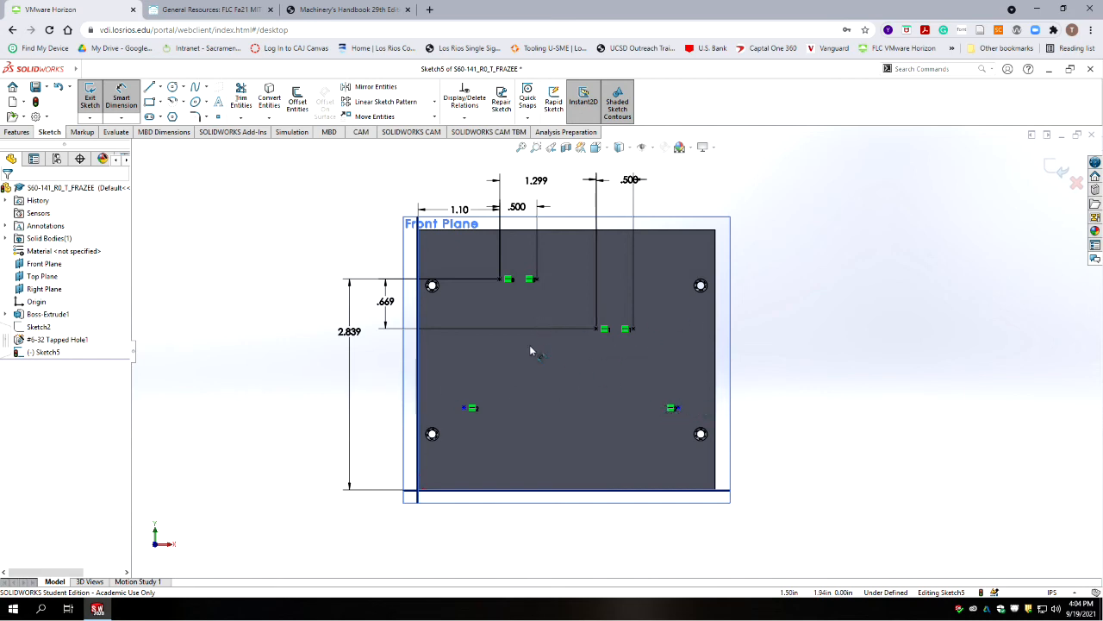
Dimension the lower-left point's height above the plate's bottom edge as .875 in with three-decimal precision (.123), checking the drawing PDF.
scroll(616, 393, up, 2)
scroll(625, 412, down, 2)
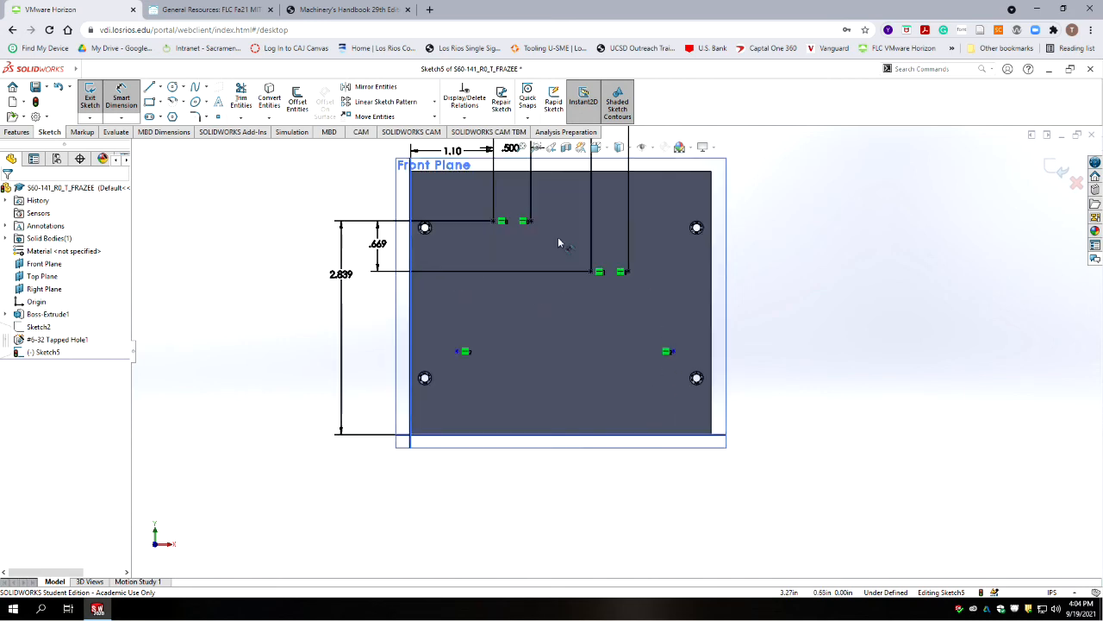
key(alt+Tab)
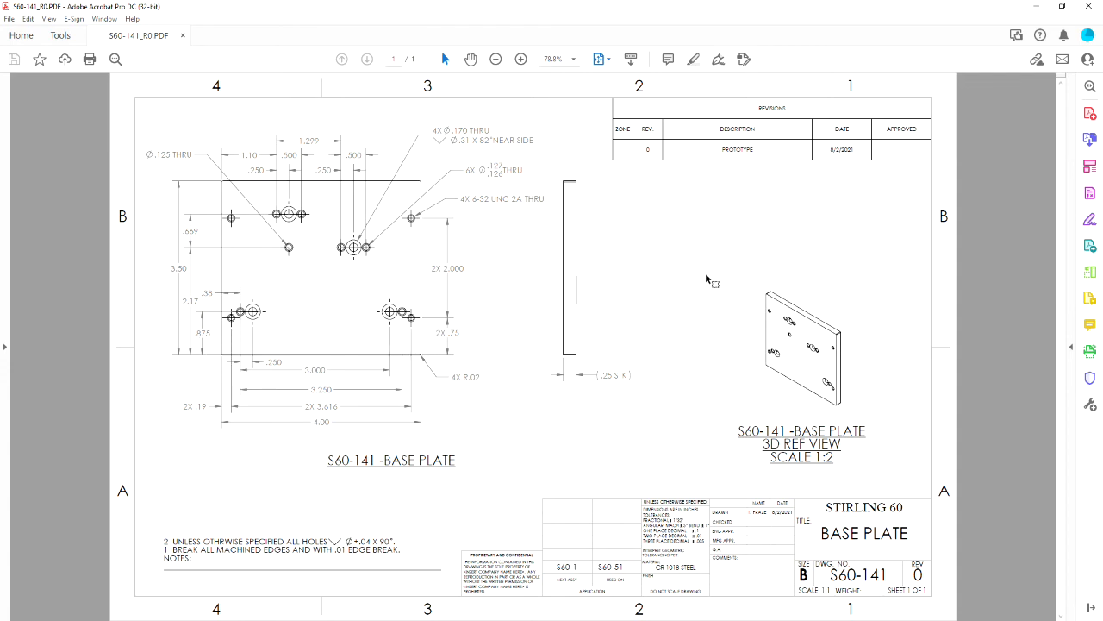
click(1036, 7)
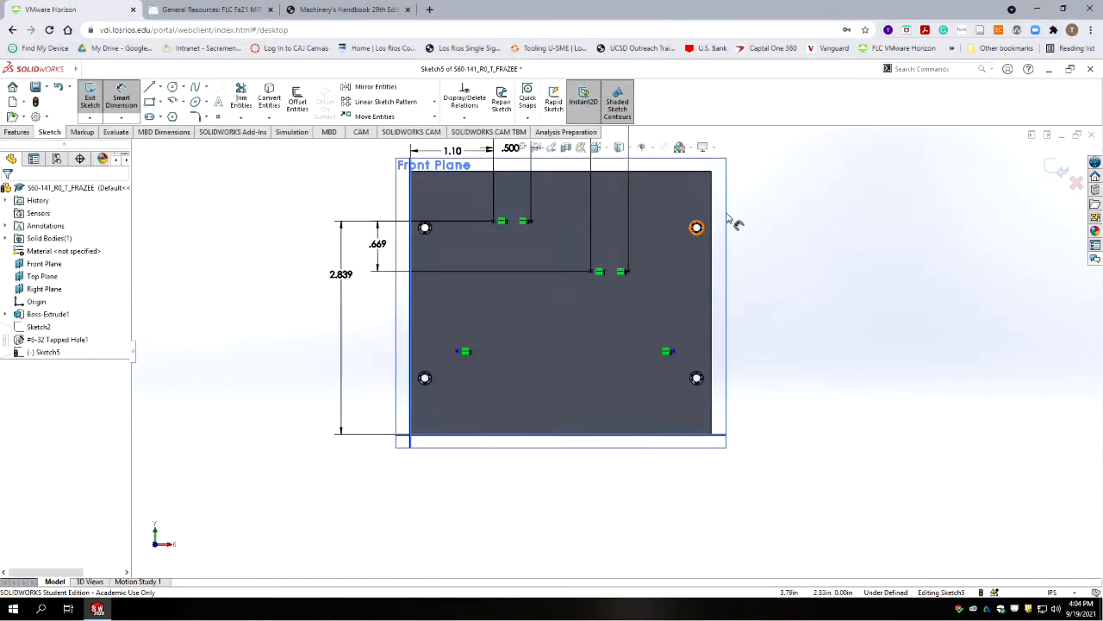
click(122, 95)
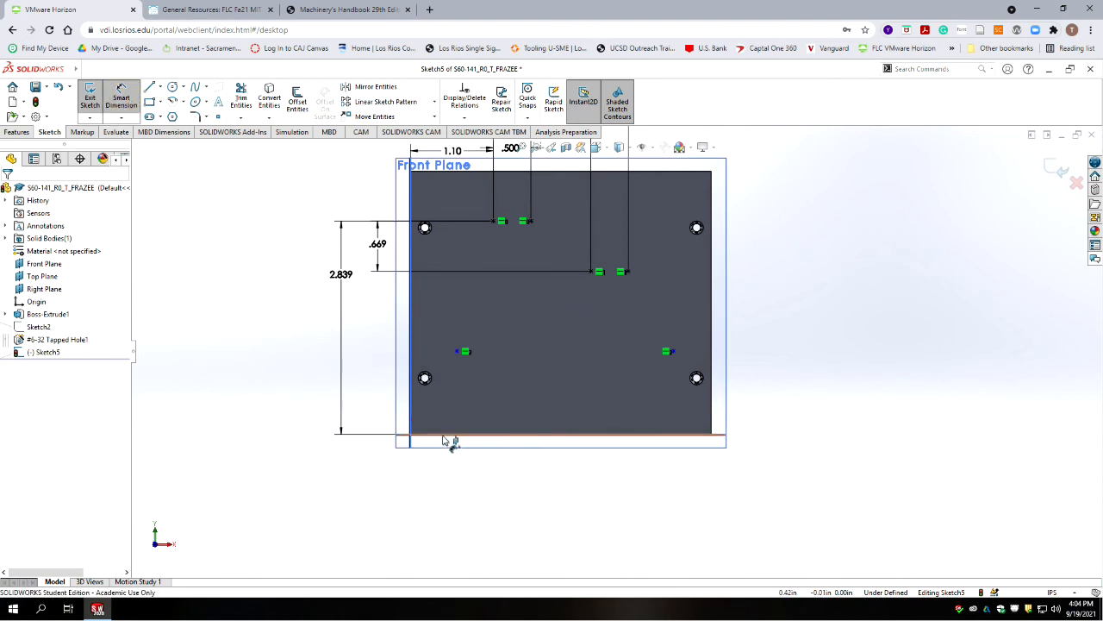
click(443, 438)
click(460, 353)
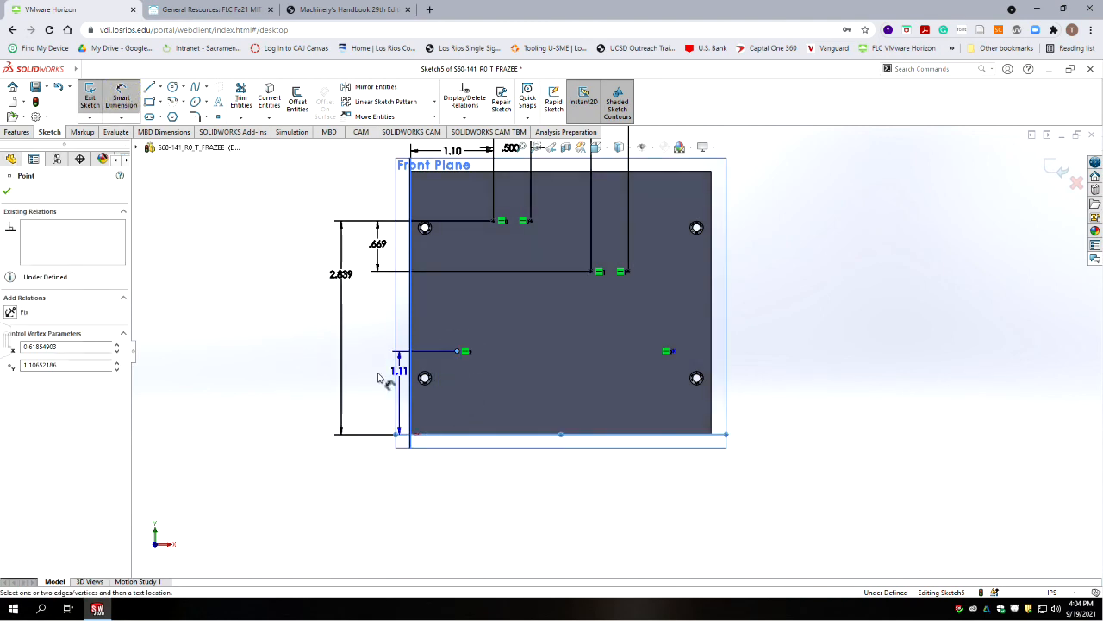
click(362, 371)
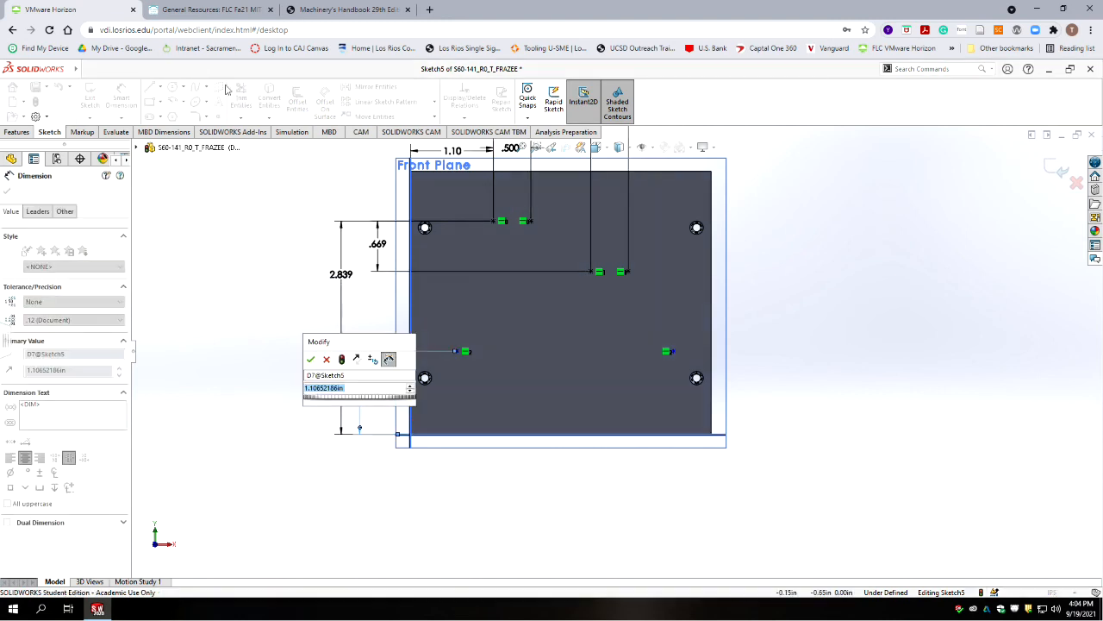
text(.875)
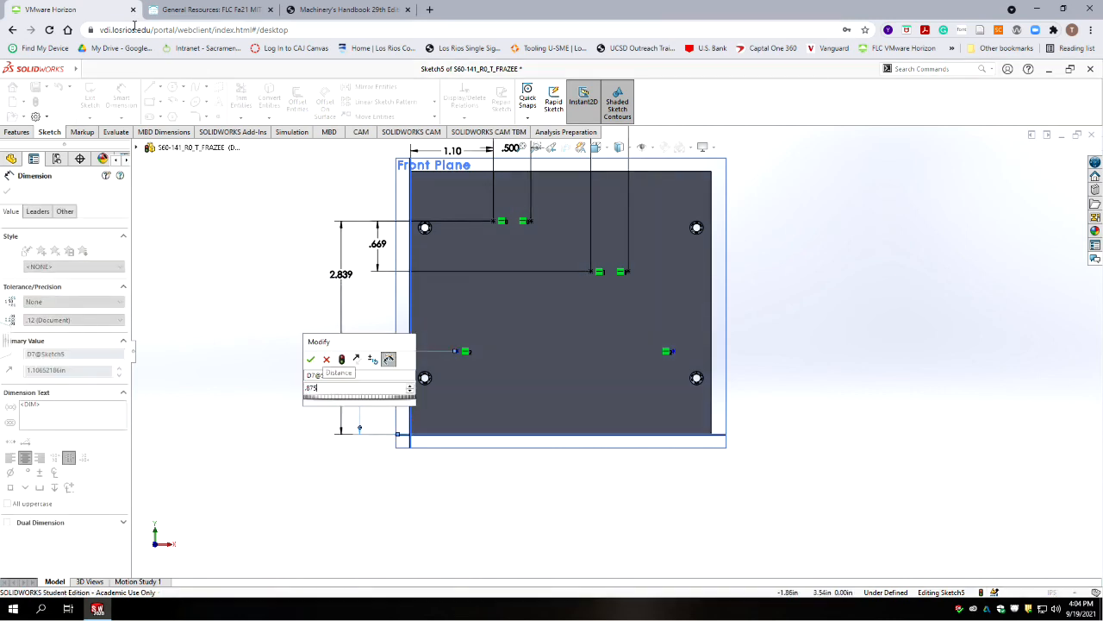
key(Return)
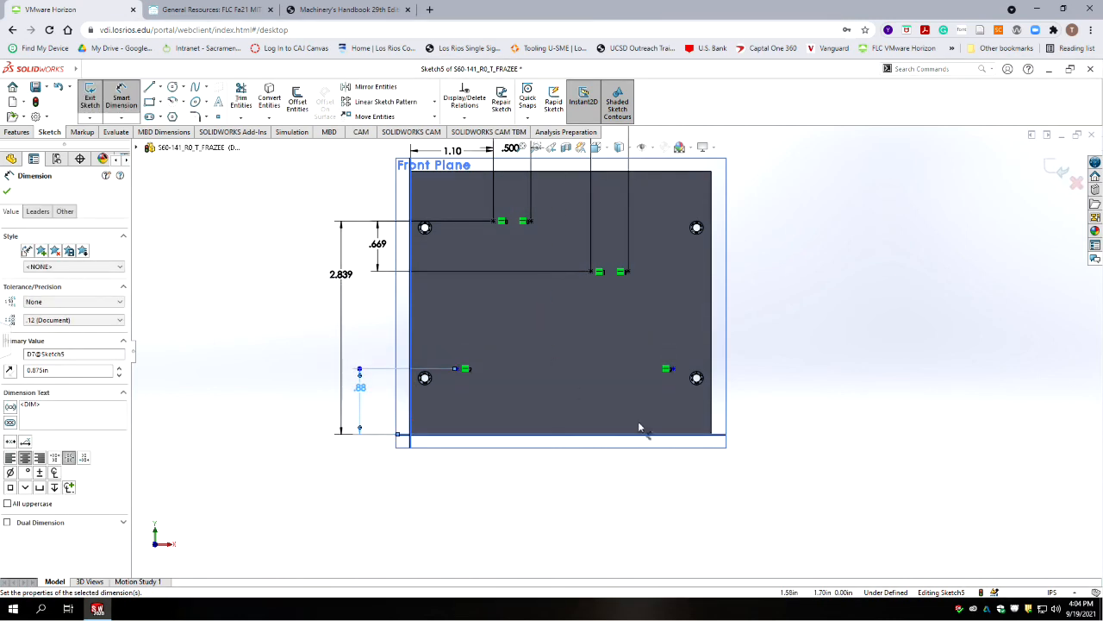
click(60, 322)
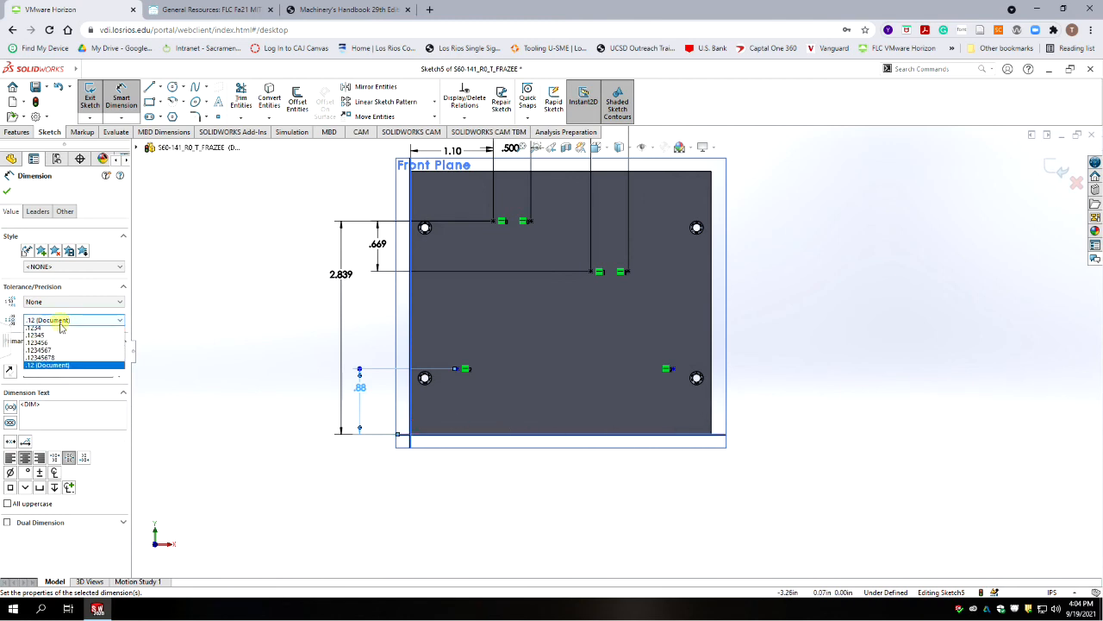
click(59, 352)
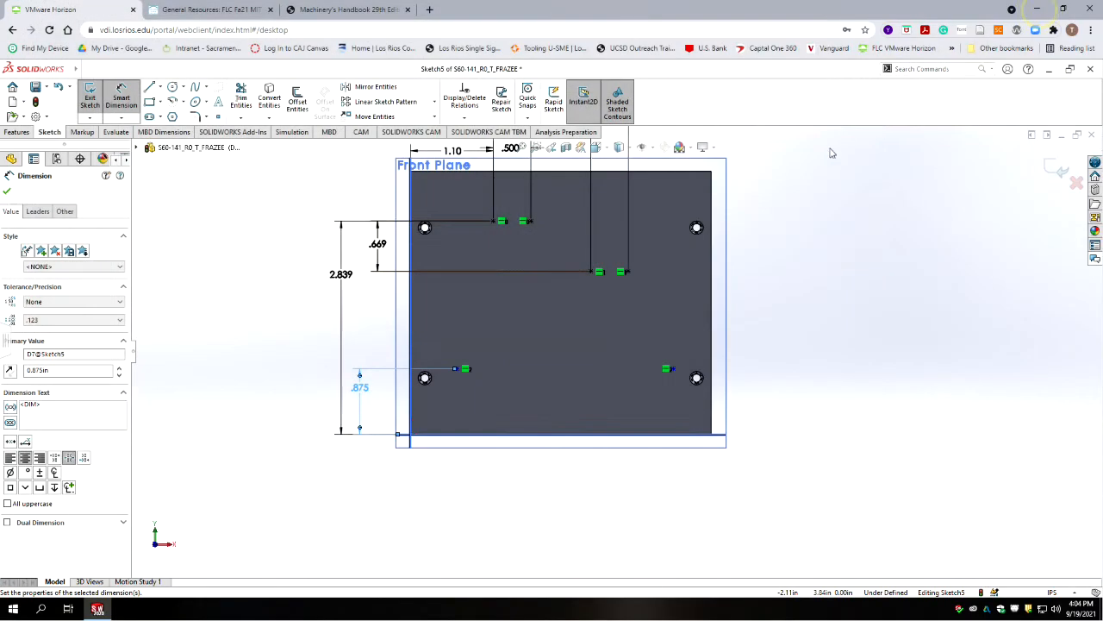
Dimension the horizontal distance from the plate's left edge to the lower-left point as .38 in.
click(460, 370)
click(412, 403)
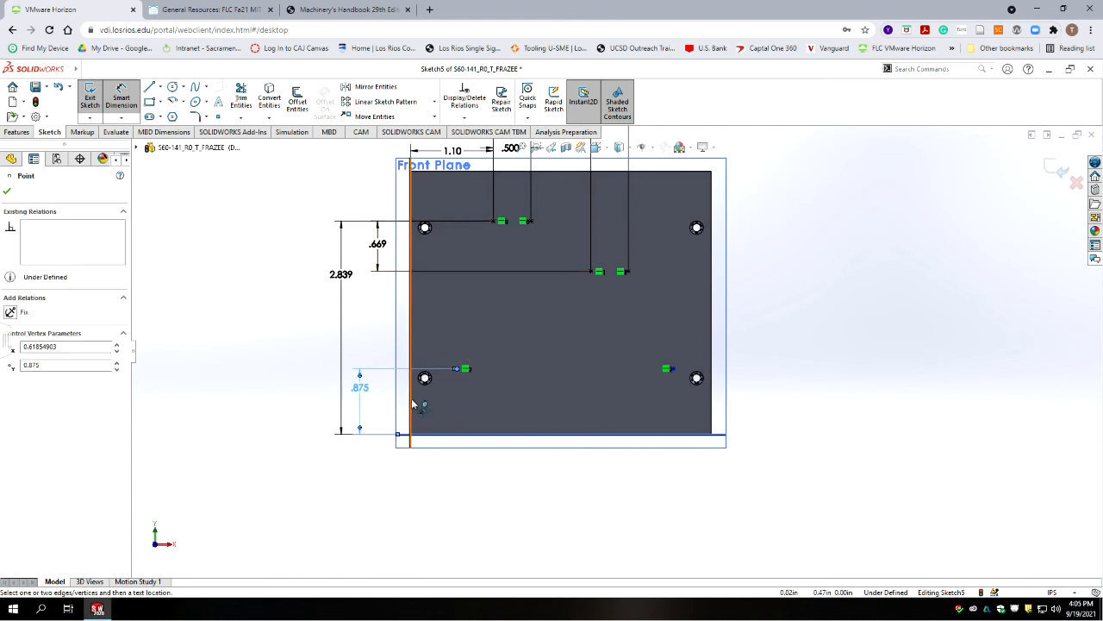
click(445, 478)
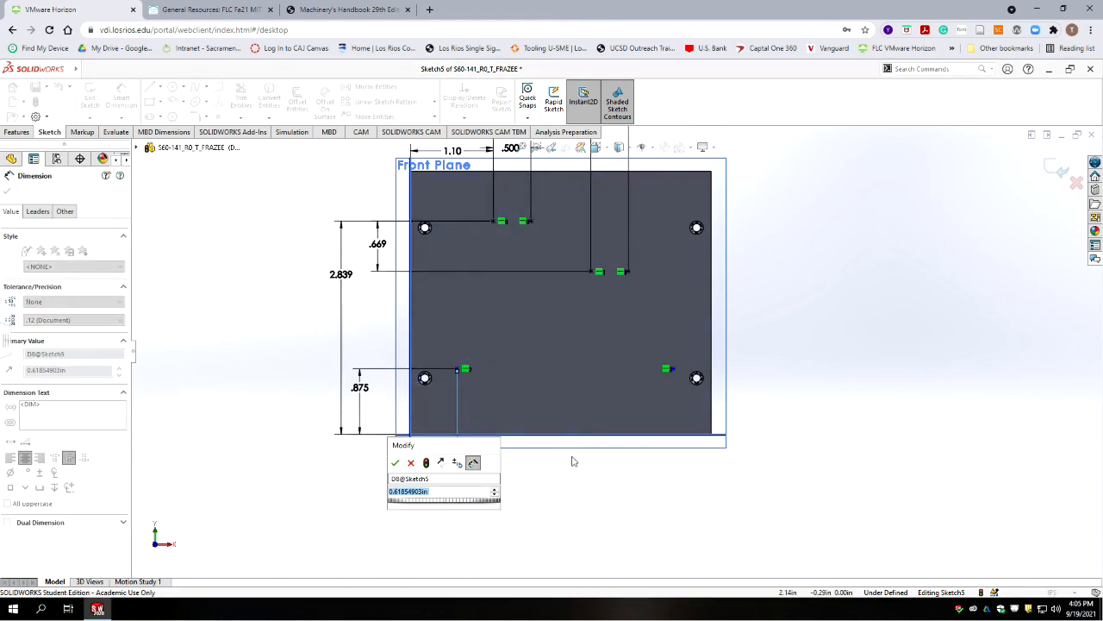
text(.375)
key(Return)
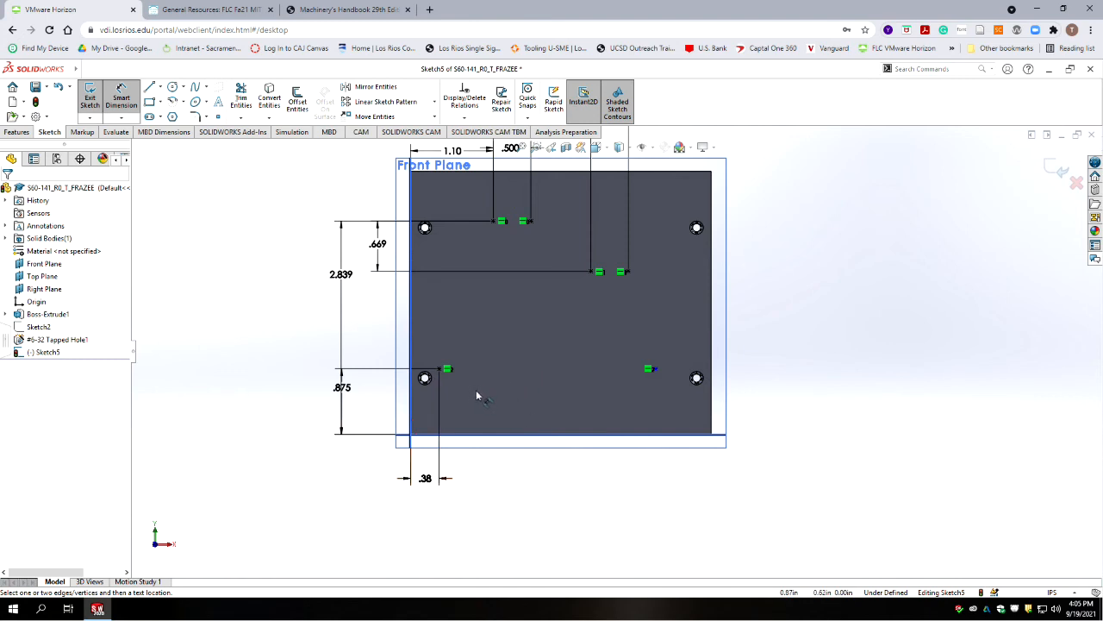
Dimension the horizontal distance between the two lower points as 3.25 in, per the drawing PDF, and exit the sketch.
click(439, 370)
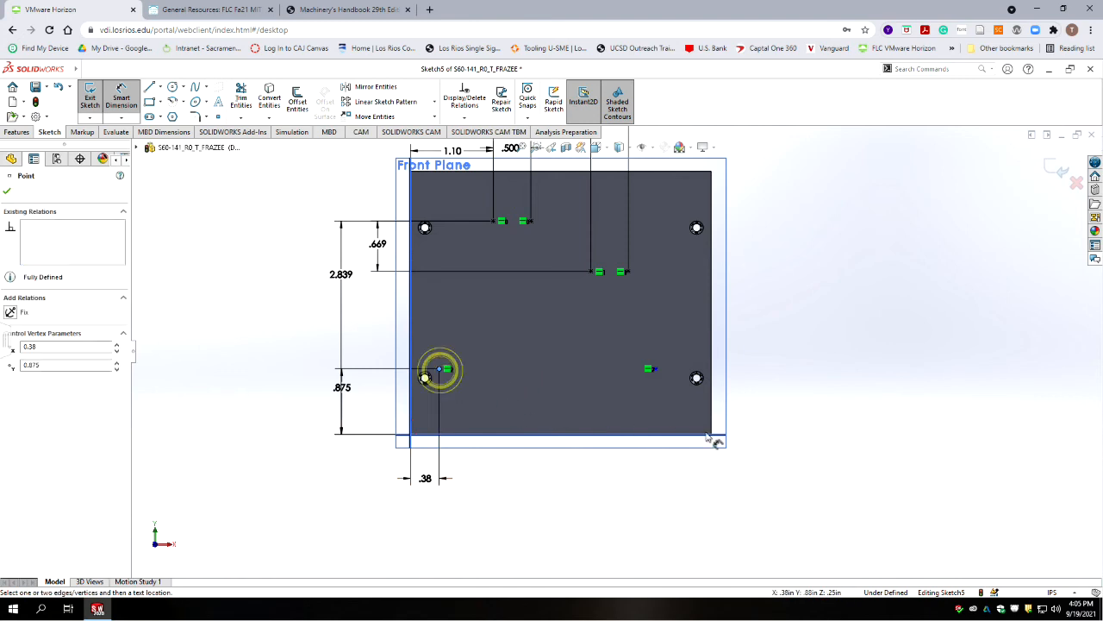
click(655, 370)
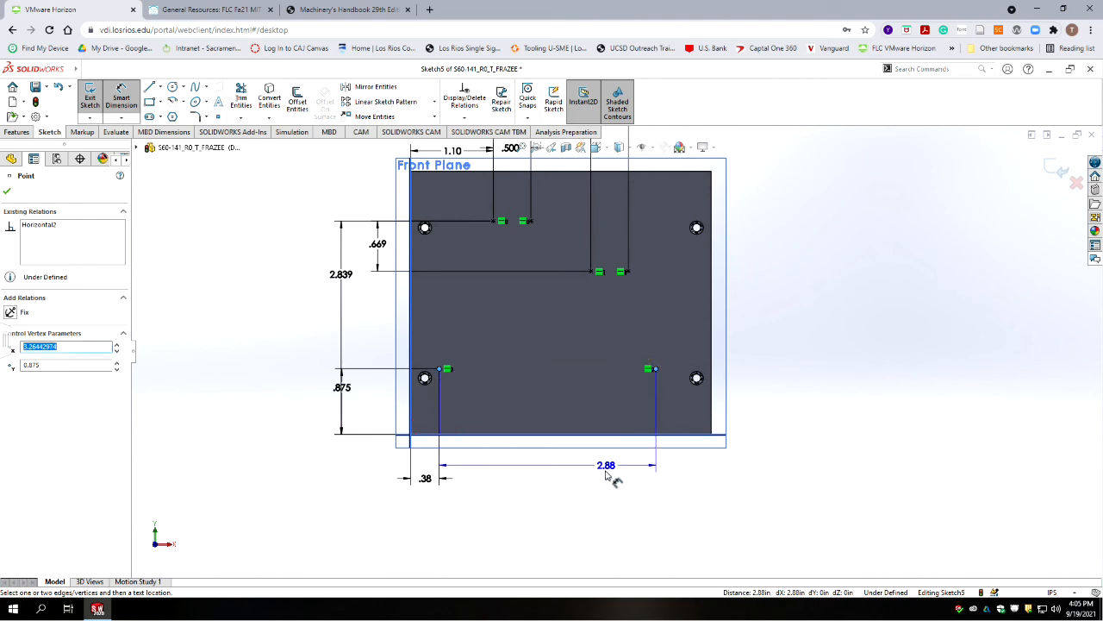
click(575, 479)
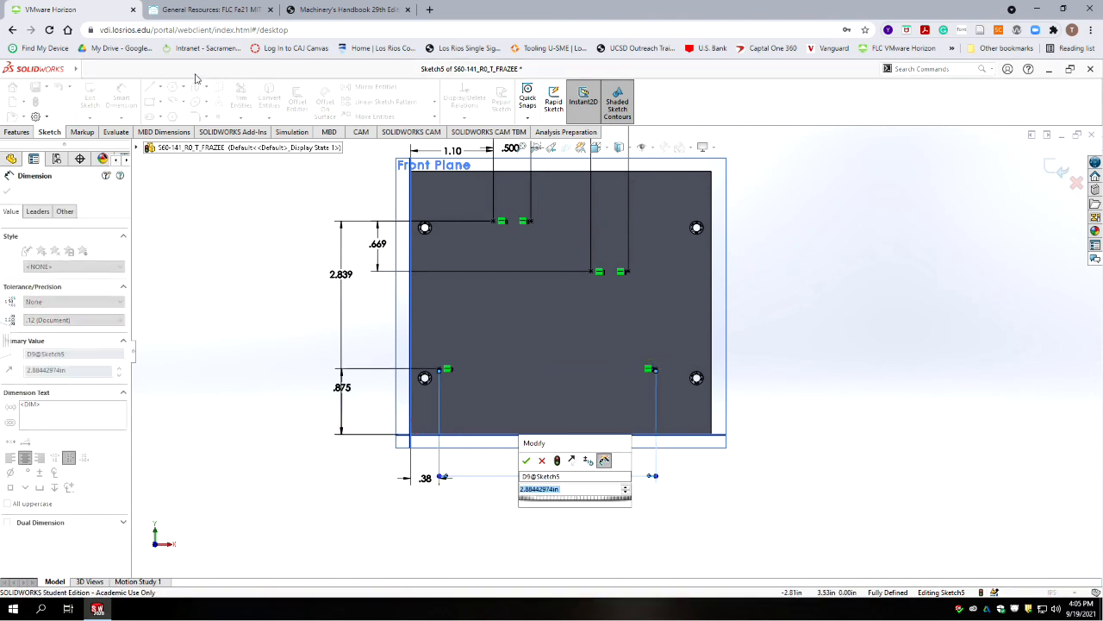
key(alt+Tab)
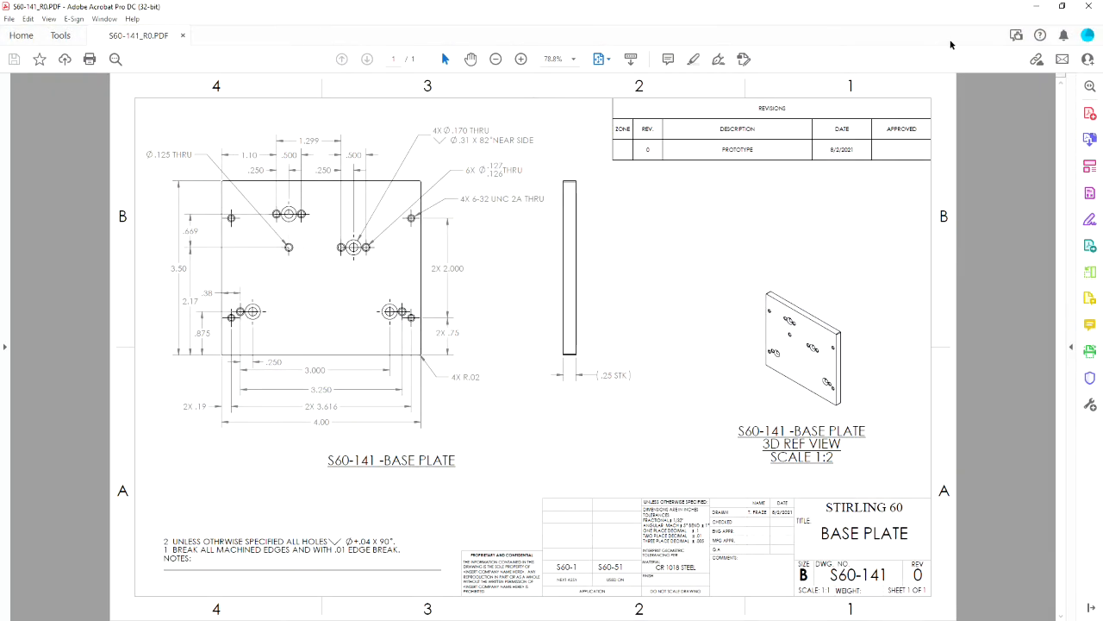
key(alt+Tab)
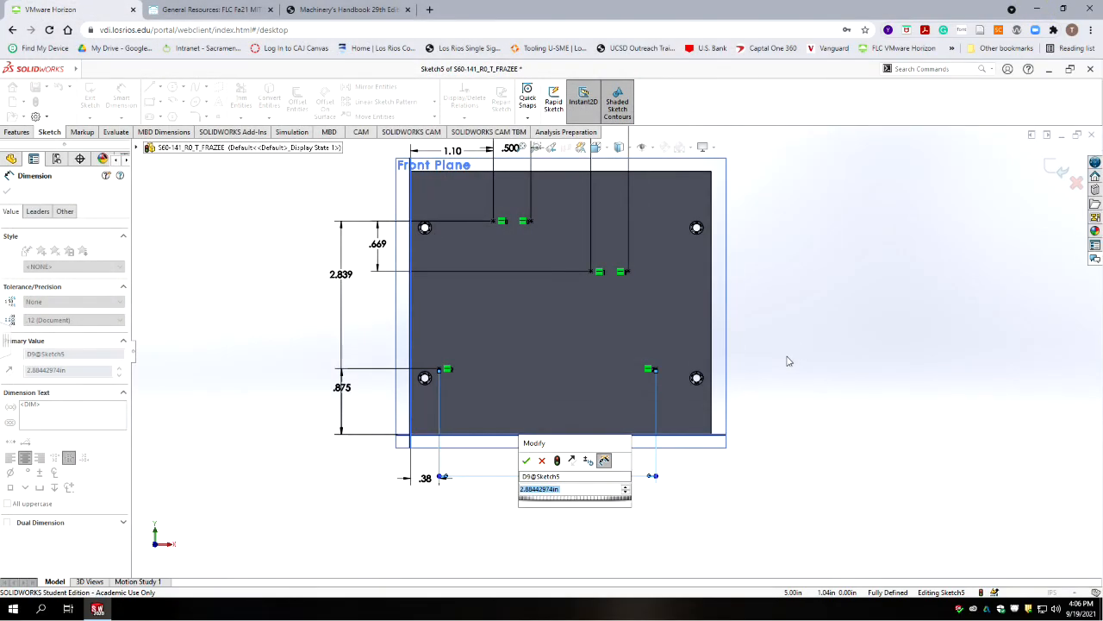
text(3.25)
key(Return)
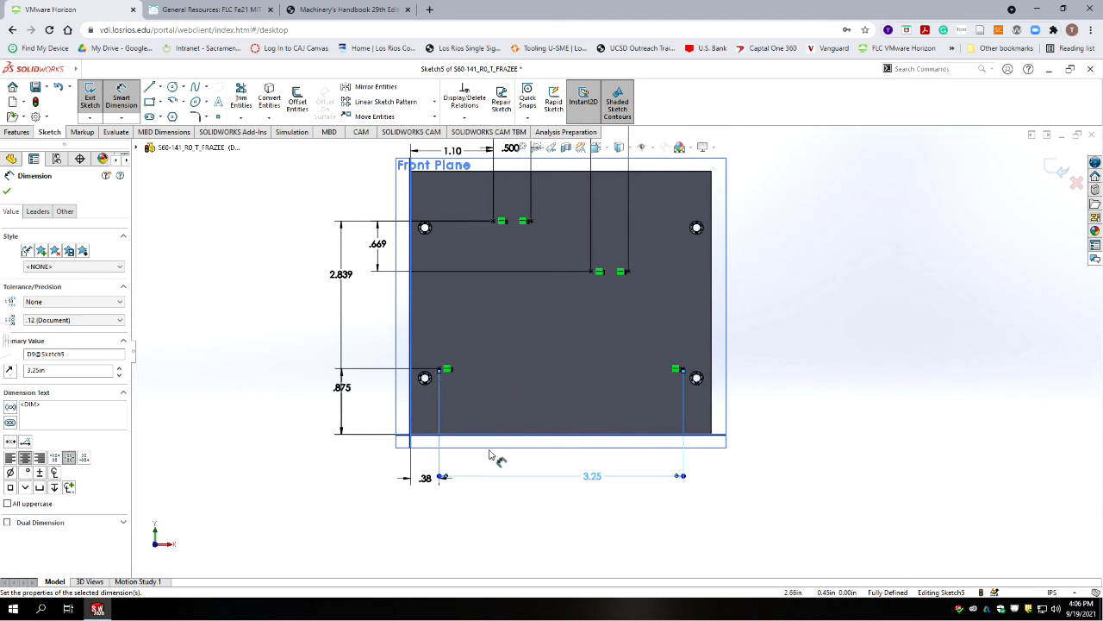
click(8, 192)
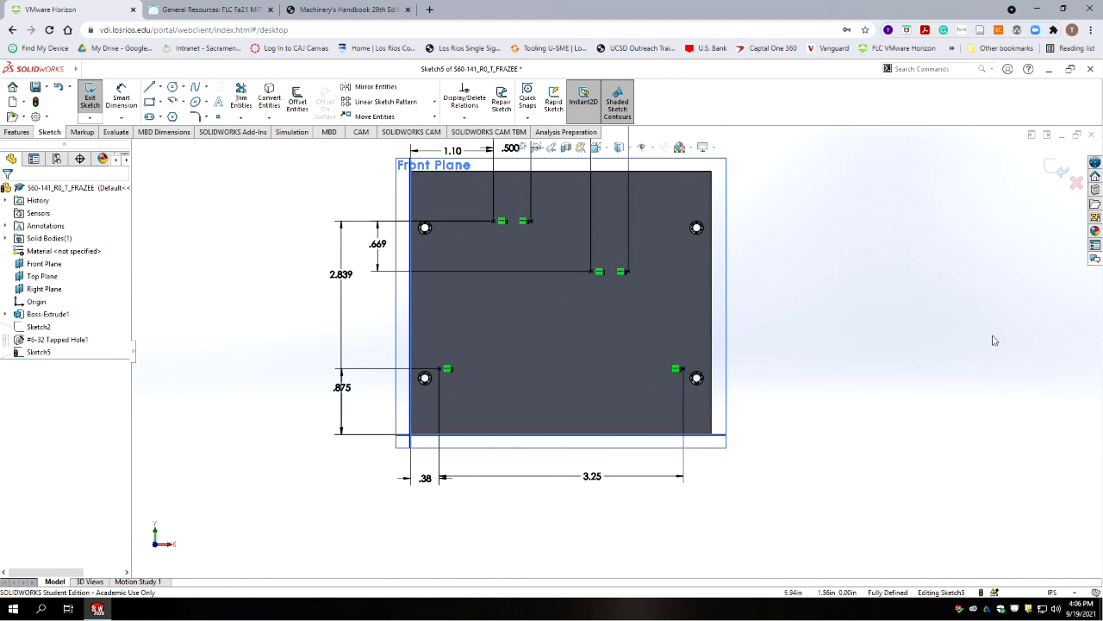
click(1058, 169)
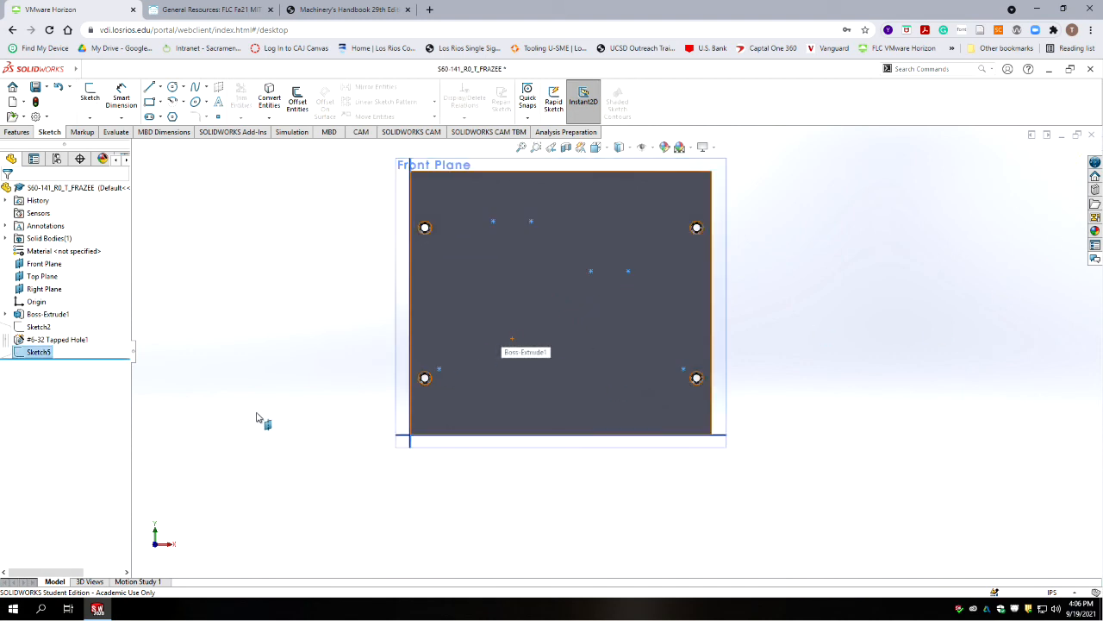
Start a Hole Wizard feature with a plain hole of type Dowel Holes in size 1/8.
click(17, 132)
click(278, 107)
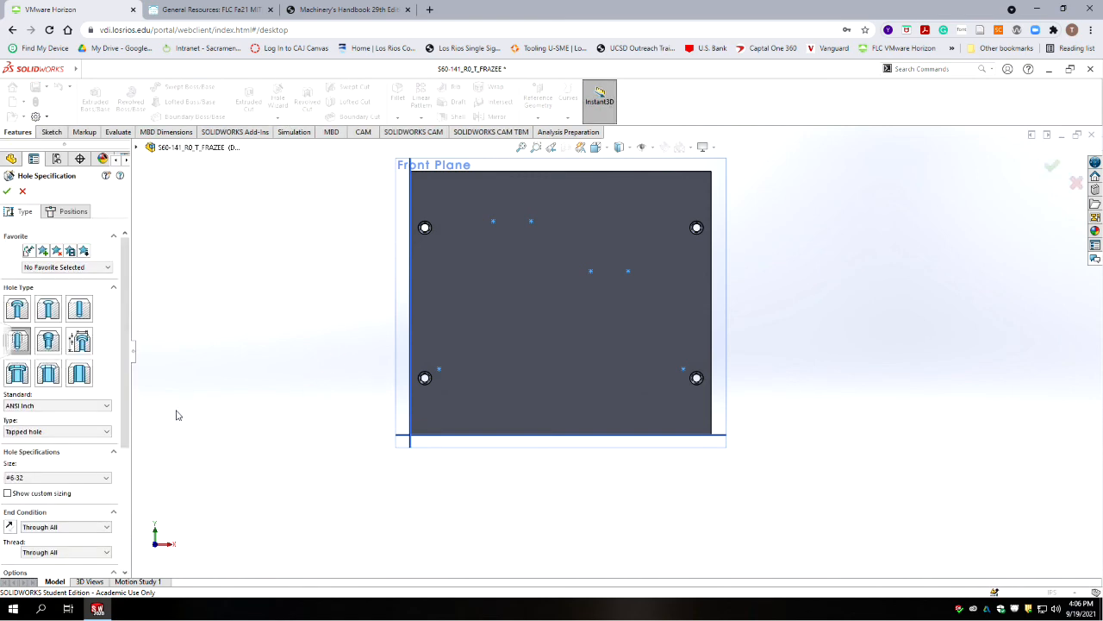
click(79, 309)
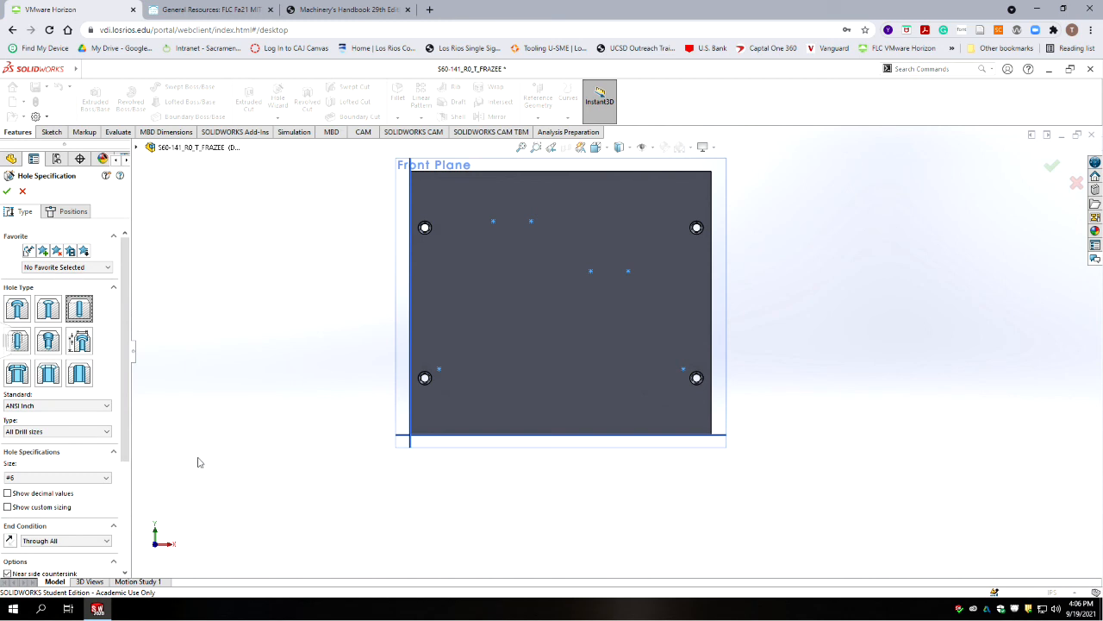
scroll(109, 423, down, 2)
click(107, 375)
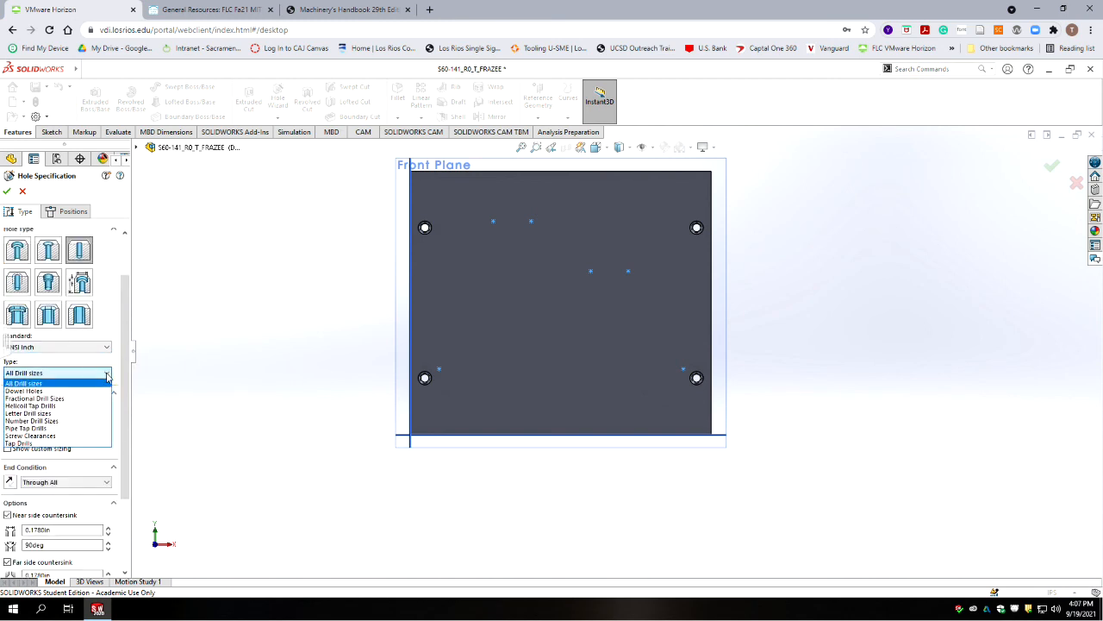
click(48, 392)
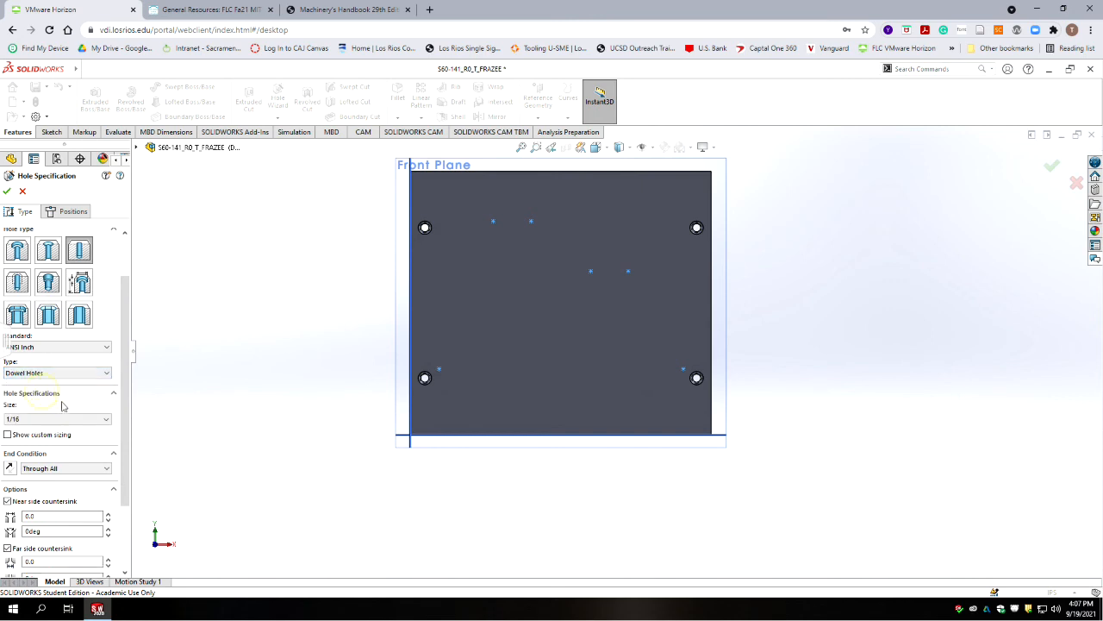
click(106, 419)
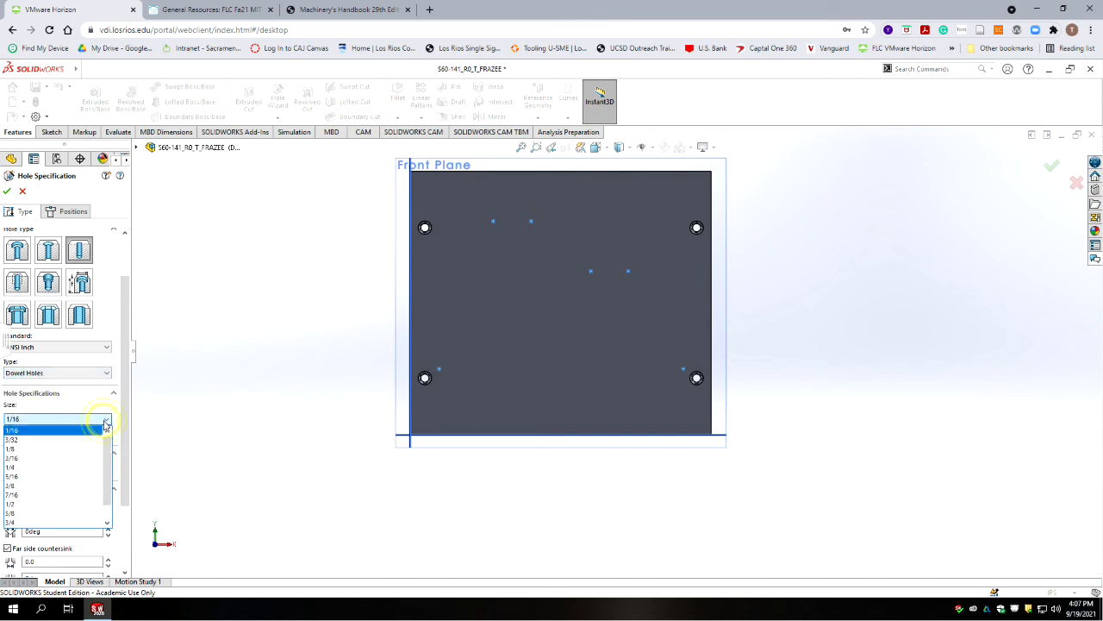
click(75, 450)
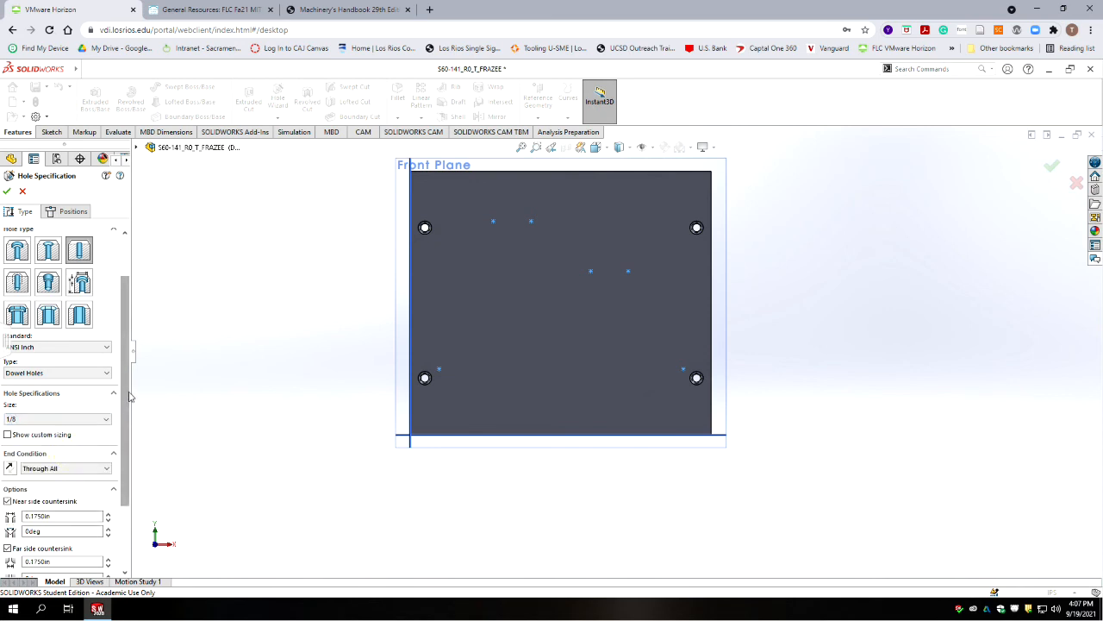
Enable custom sizing for the dowel hole and set its diameter to 0.1265 in, based on the drawing PDF's tolerance limits.
click(7, 436)
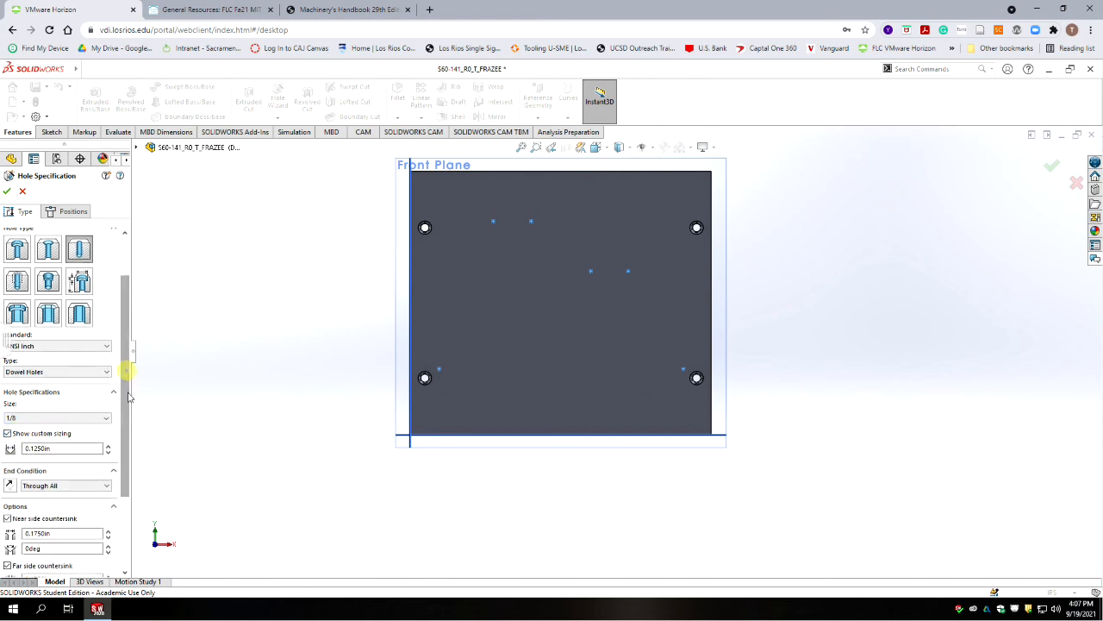
scroll(133, 411, down, 1)
scroll(134, 421, down, 1)
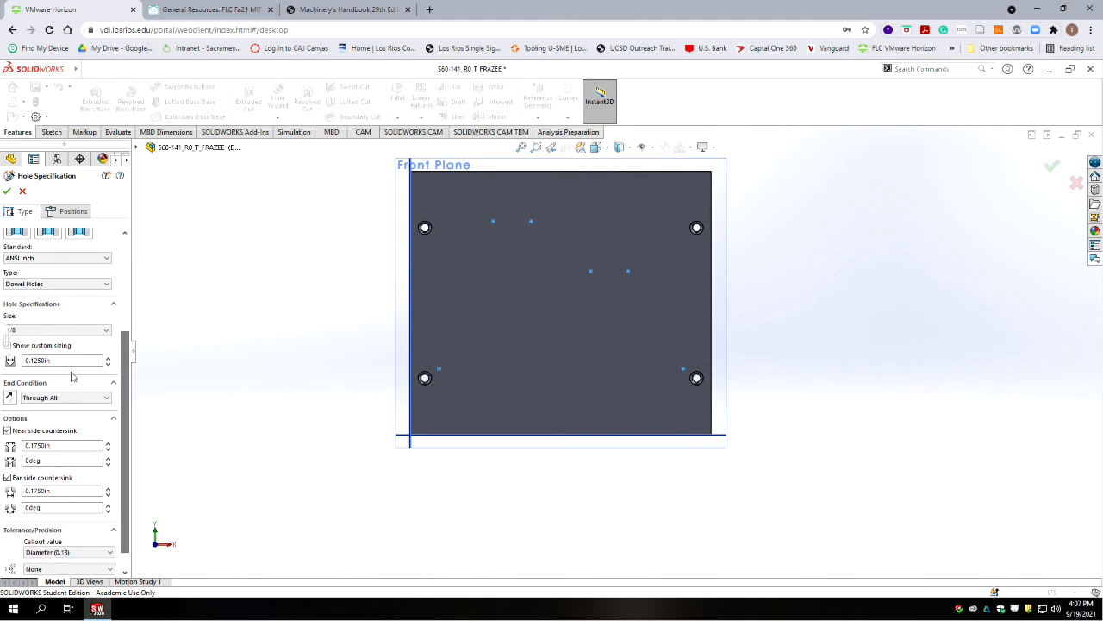
click(43, 360)
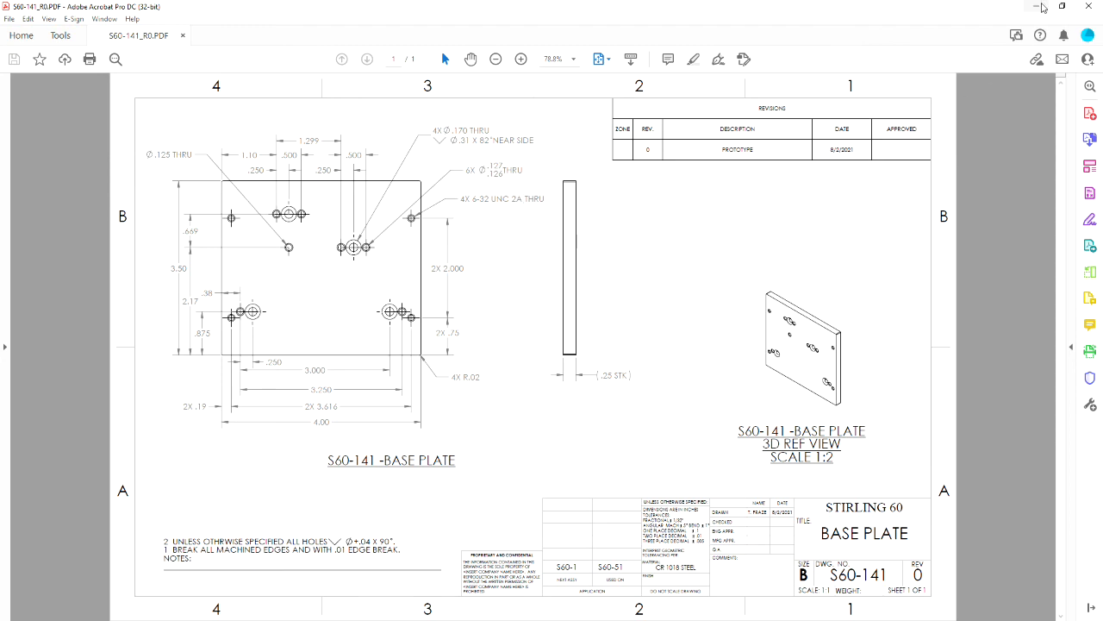
click(1038, 7)
click(56, 359)
click(42, 360)
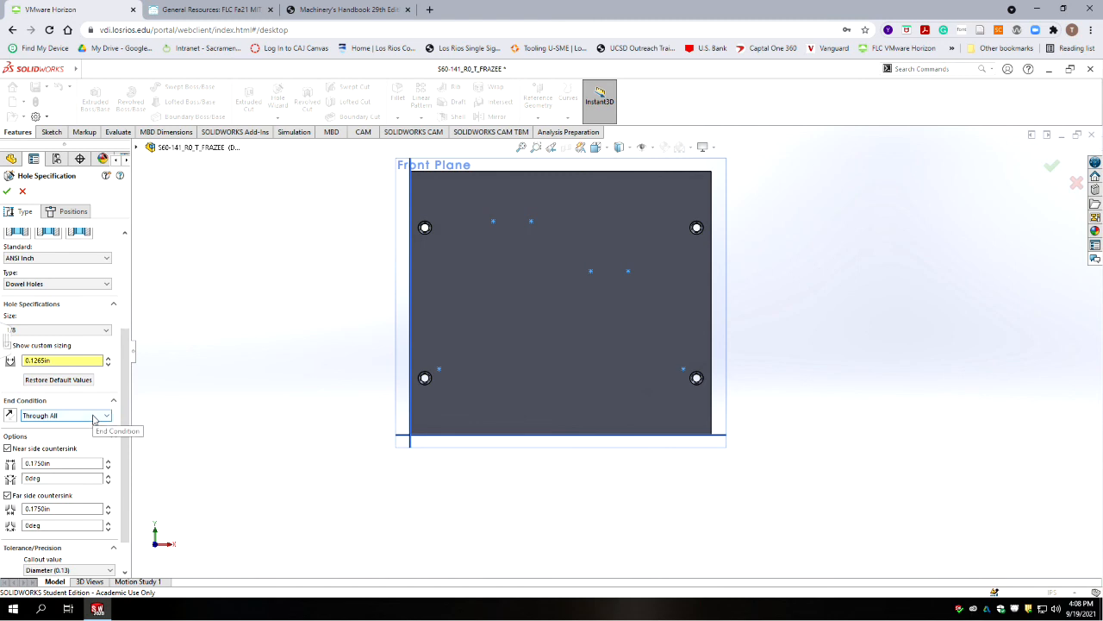
Set both the near side and far side countersink diameters of the dowel hole to 0.1665 in.
scroll(125, 364, down, 1)
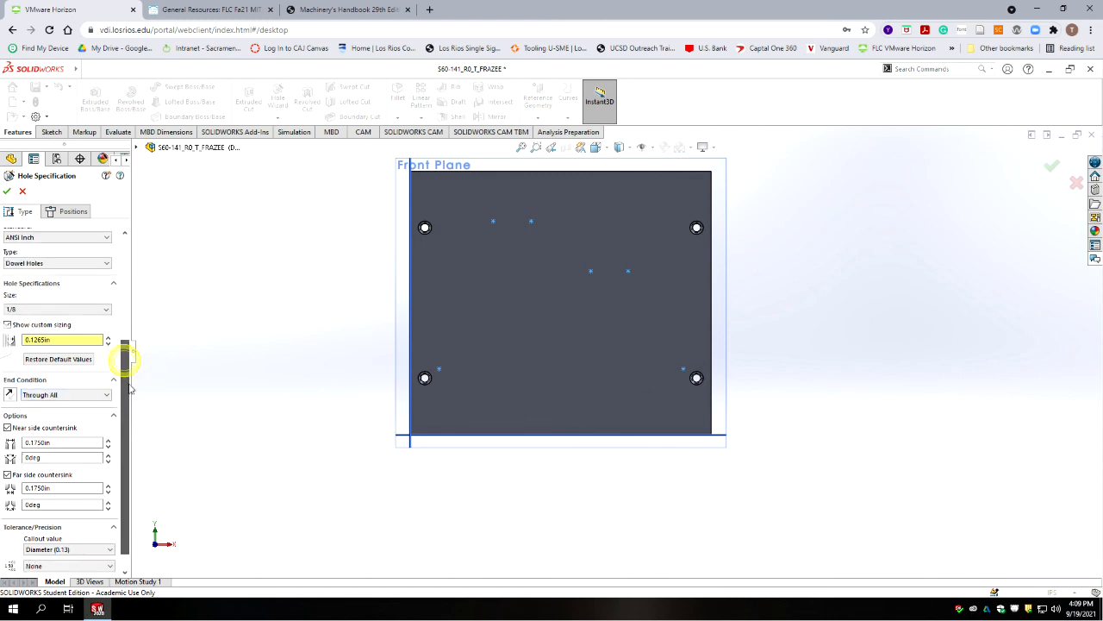
click(62, 422)
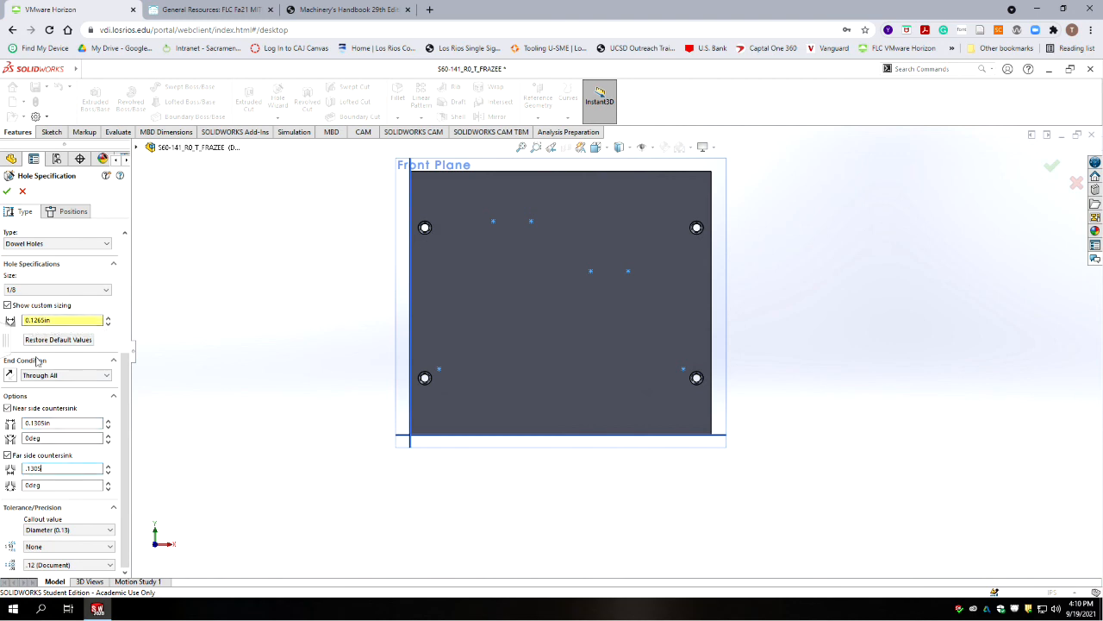
double_click(55, 423)
key(BackSpace)
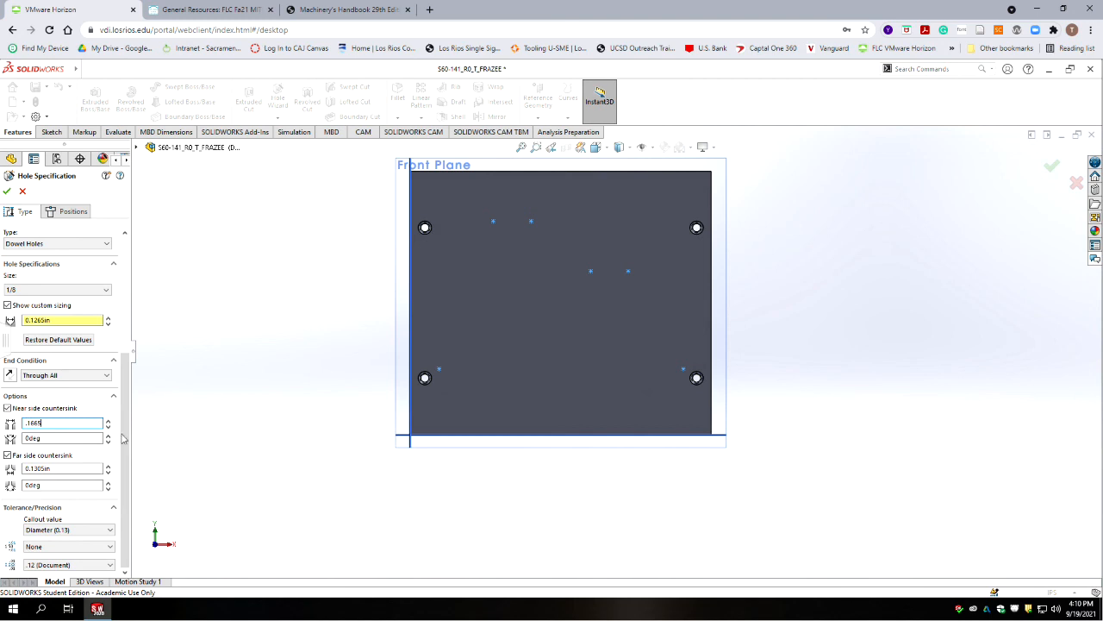
double_click(57, 422)
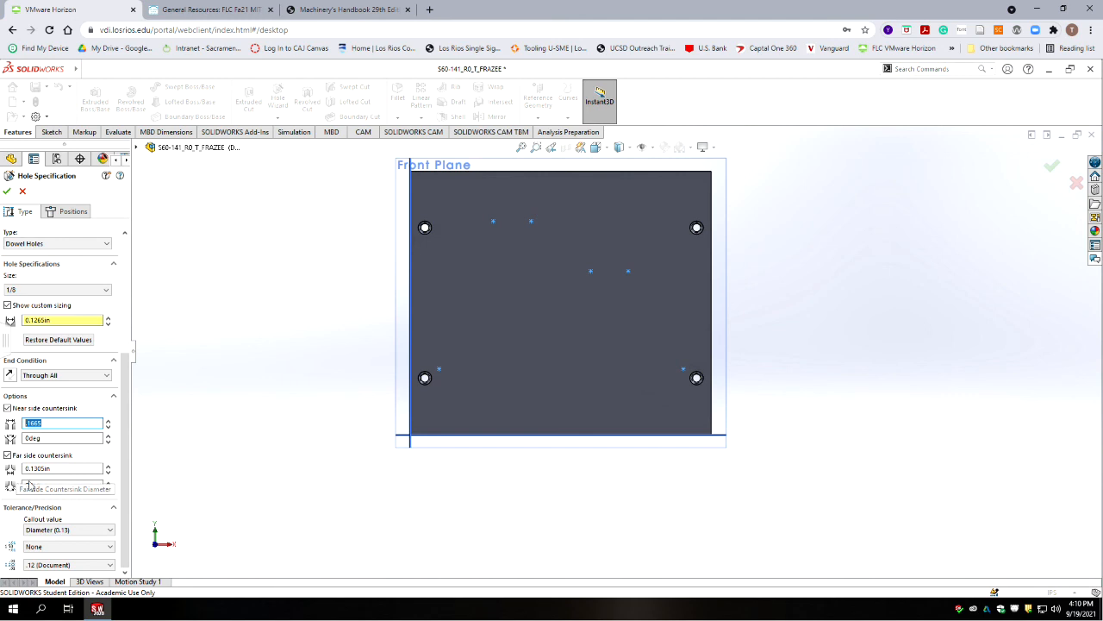
click(64, 468)
double_click(64, 468)
text(.1665)
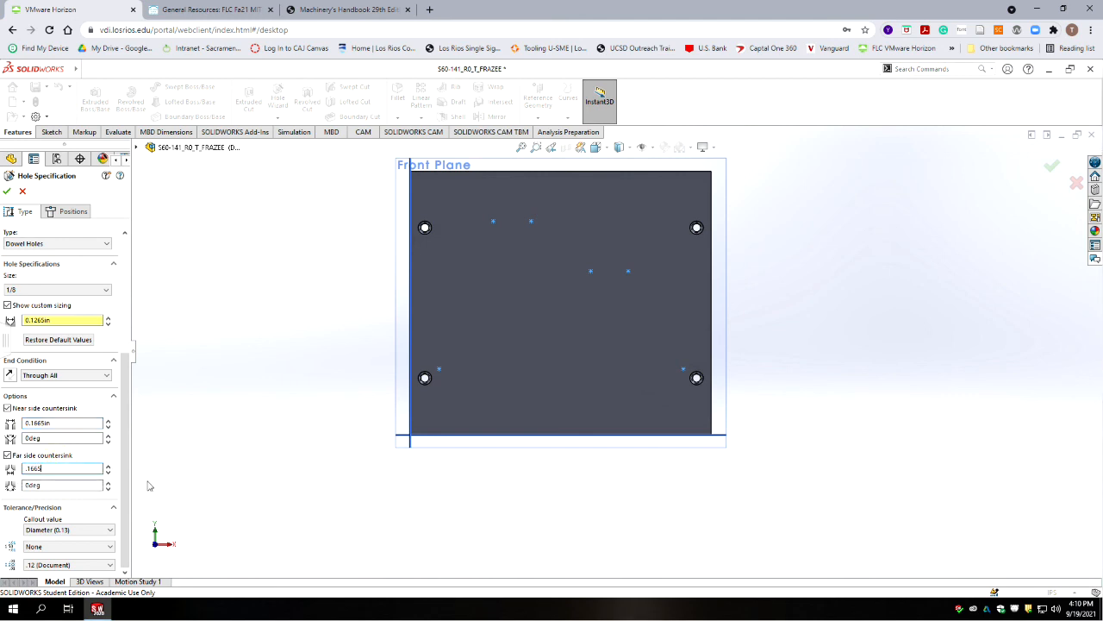
Set the near side and far side countersink angles of the dowel hole to 90 degrees.
click(64, 486)
double_click(35, 438)
text(90)
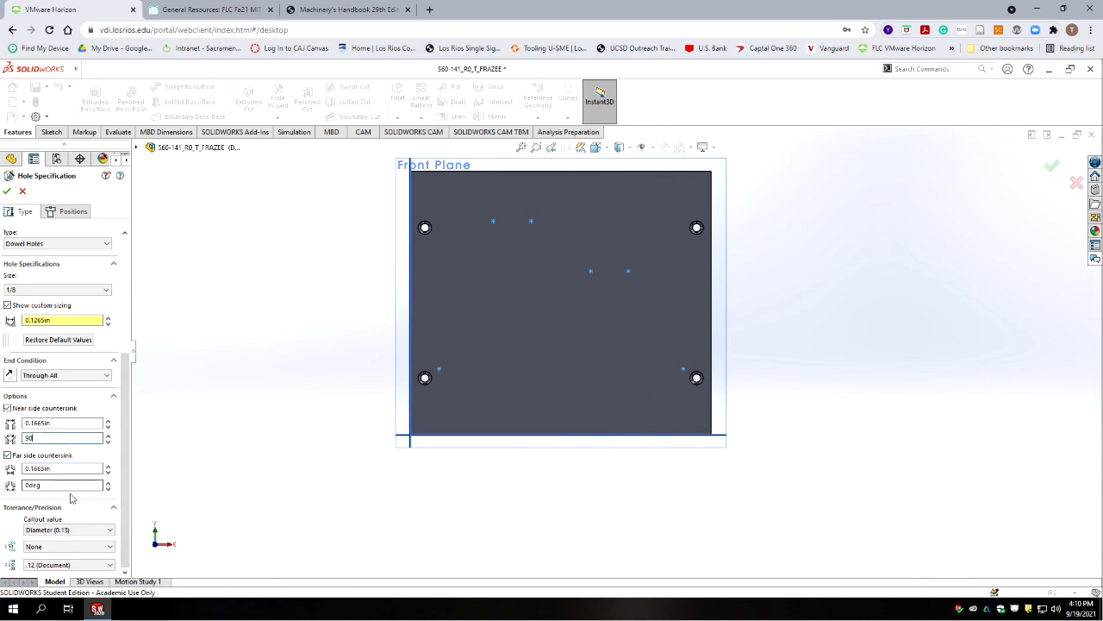
double_click(34, 485)
text(90)
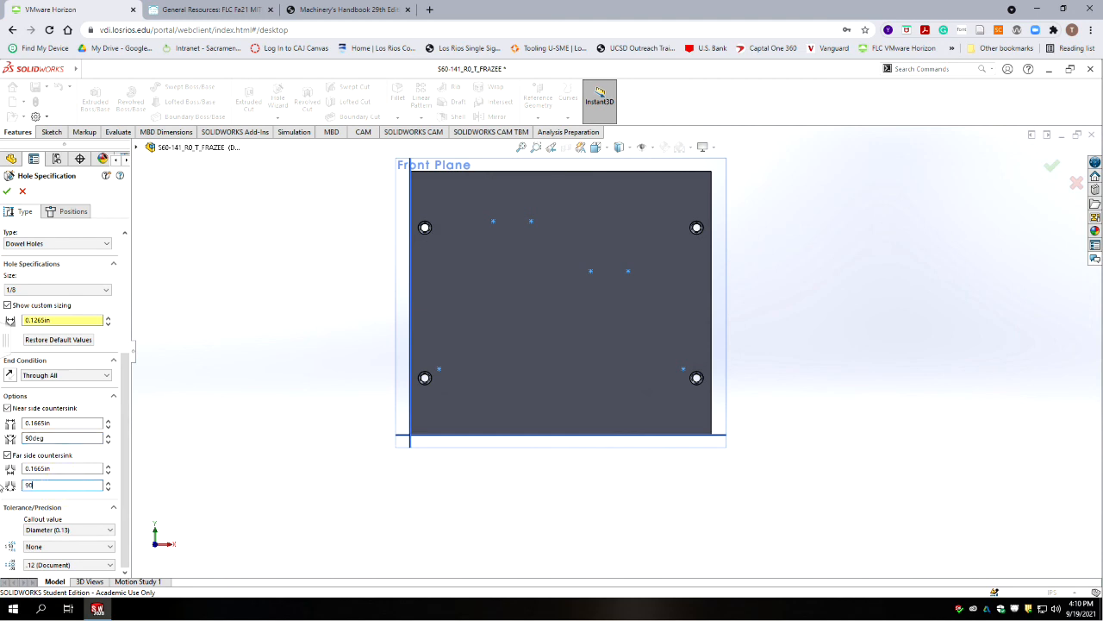
click(84, 455)
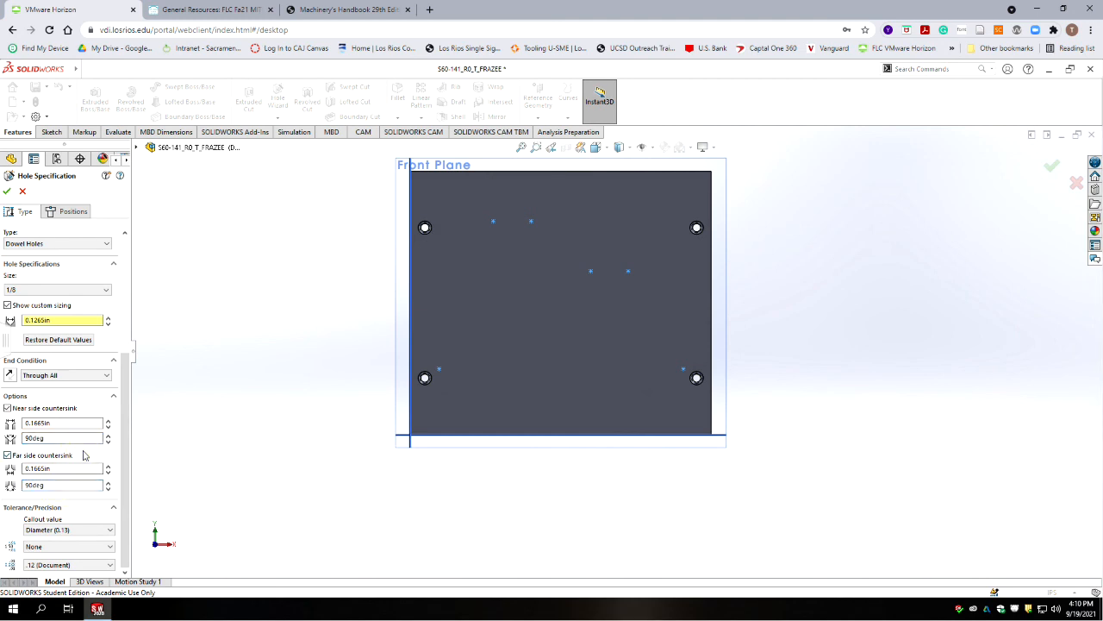
Place dowel holes on the plate's front face at the six layout sketch points.
click(69, 211)
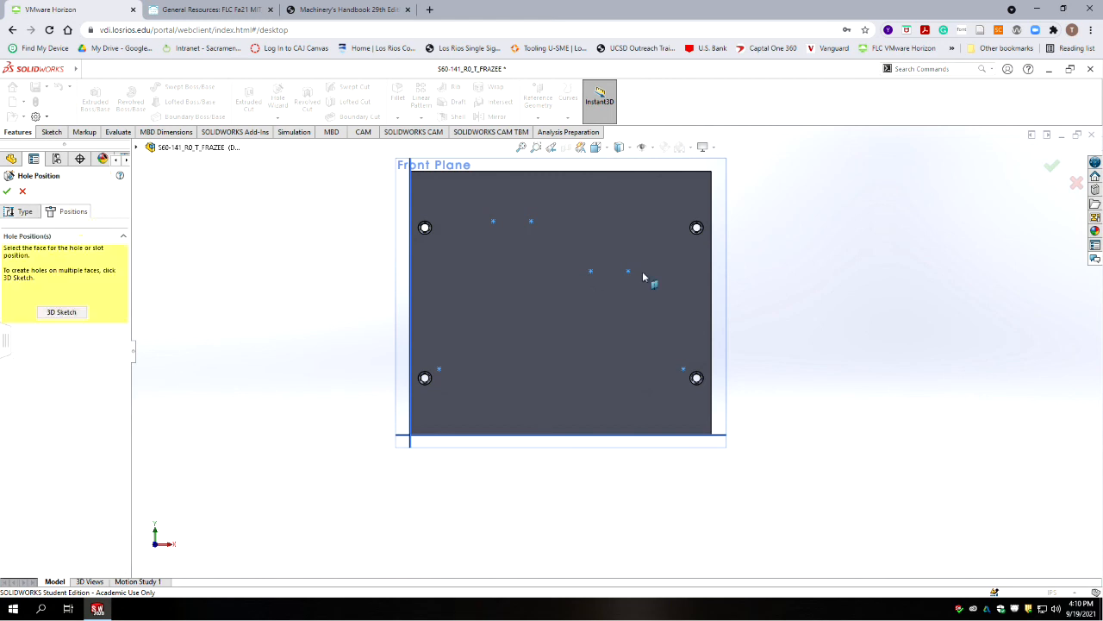
click(494, 222)
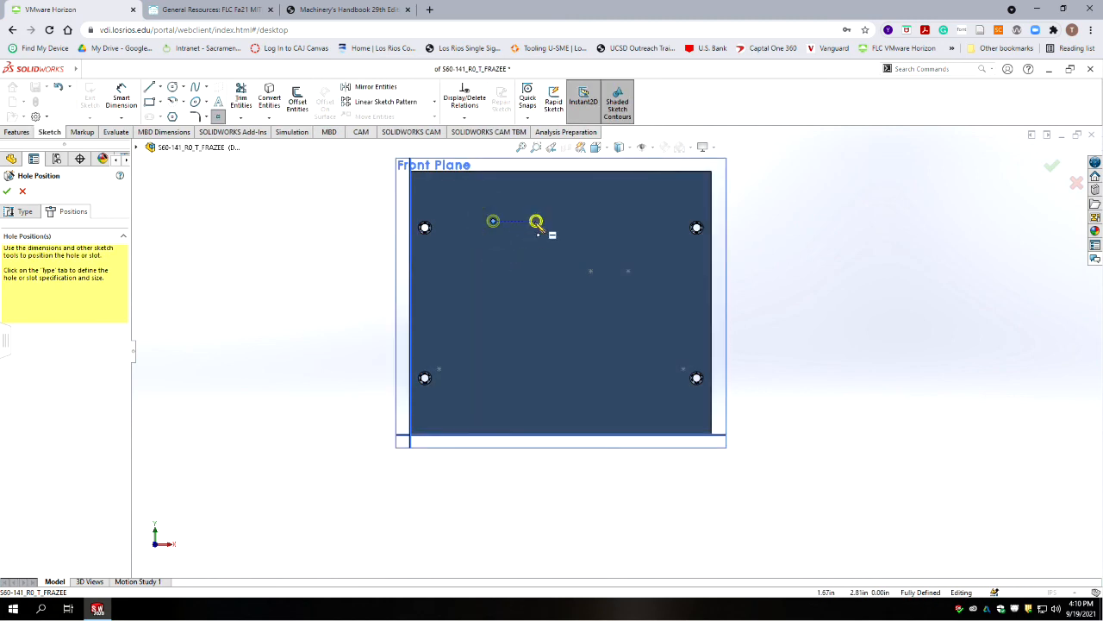
click(531, 222)
click(591, 272)
click(628, 271)
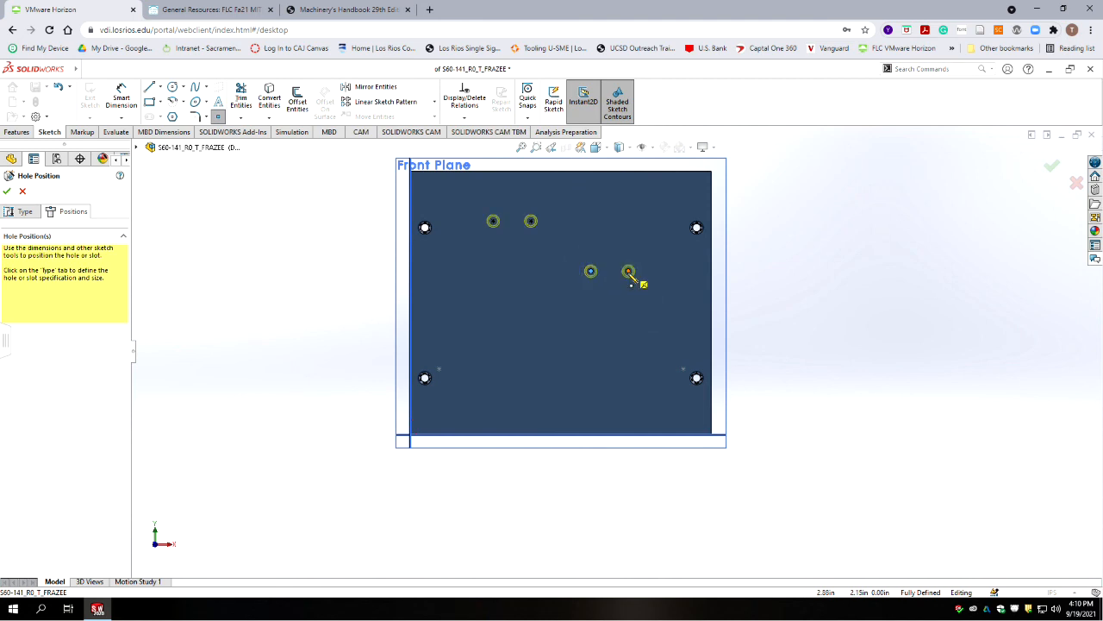
click(686, 372)
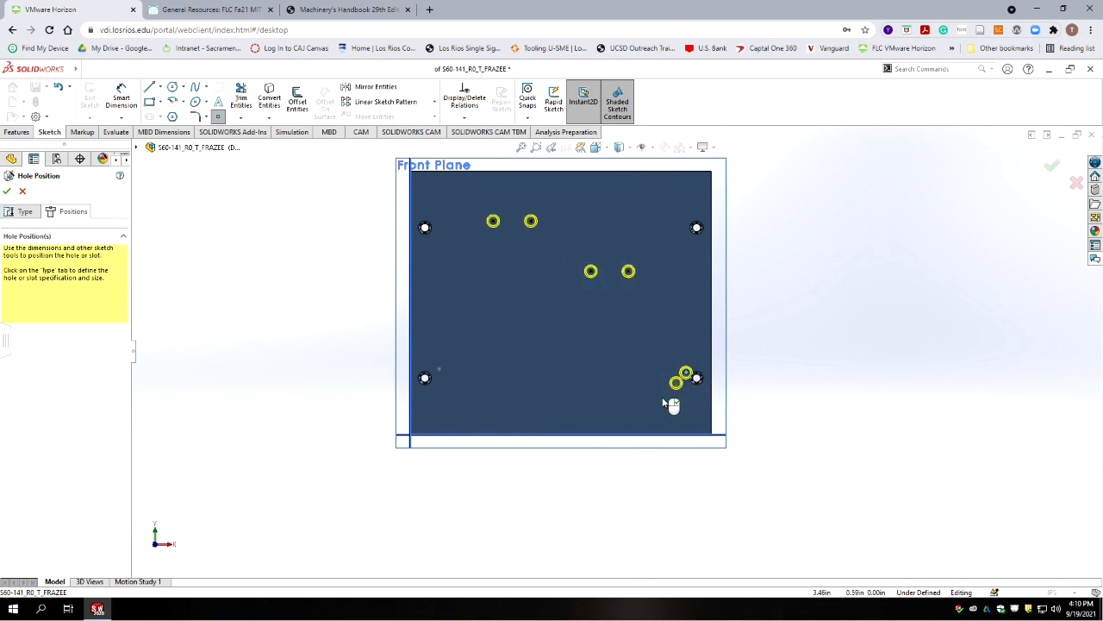
click(448, 372)
Move the lower-right dowel hole's centre onto its layout sketch point so the two are coincident.
scroll(700, 378, down, 5)
scroll(701, 372, down, 5)
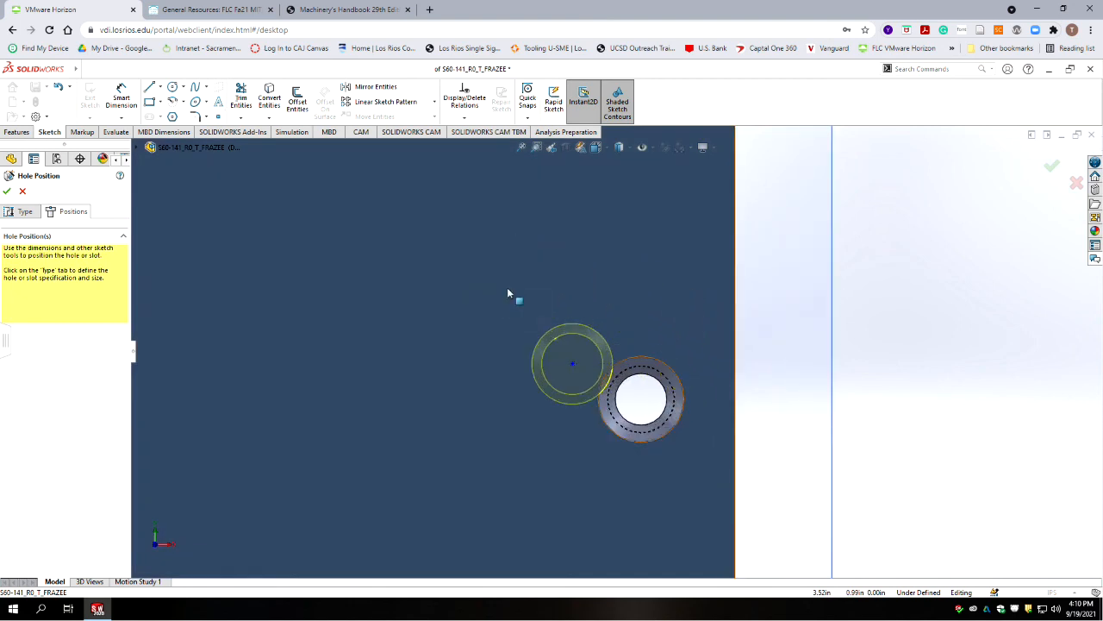
click(574, 367)
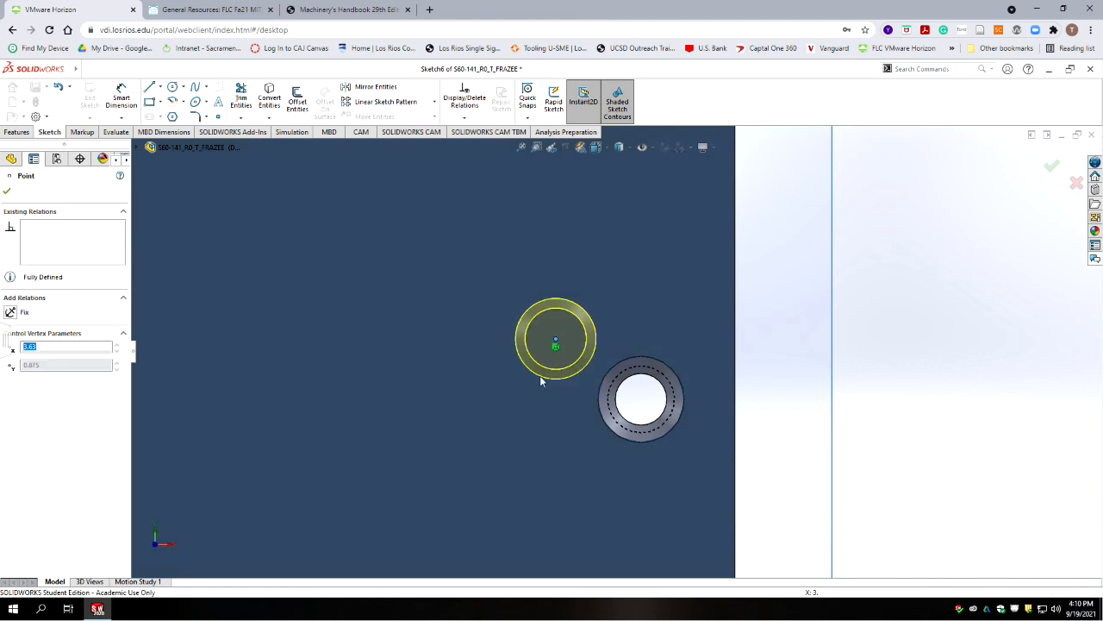
scroll(426, 361, up, 5)
scroll(417, 349, up, 3)
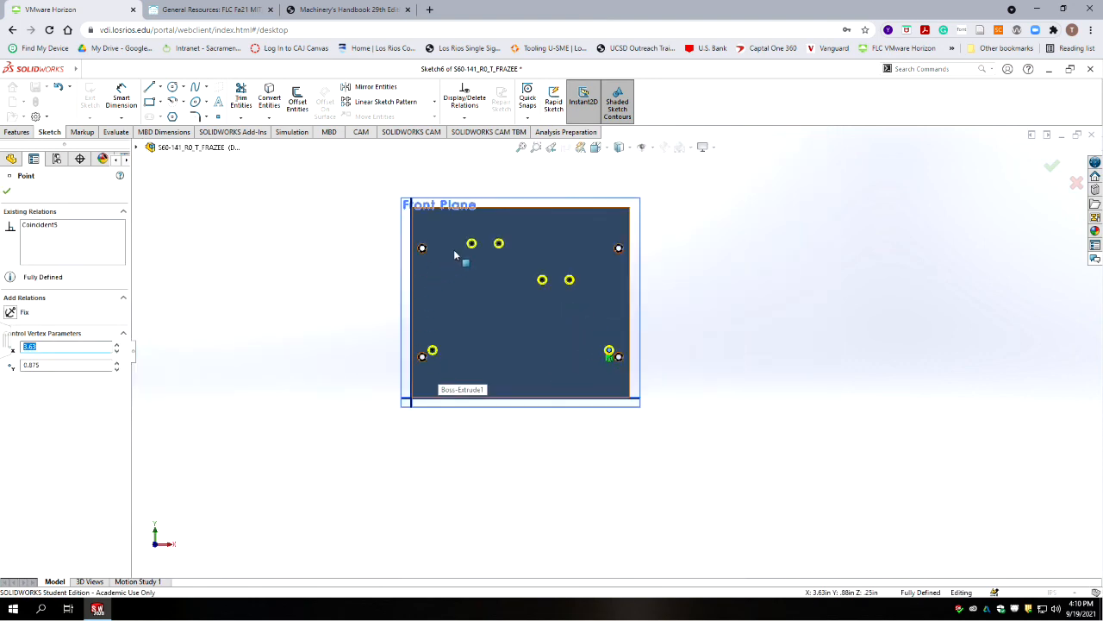
scroll(454, 249, down, 3)
scroll(512, 364, down, 1)
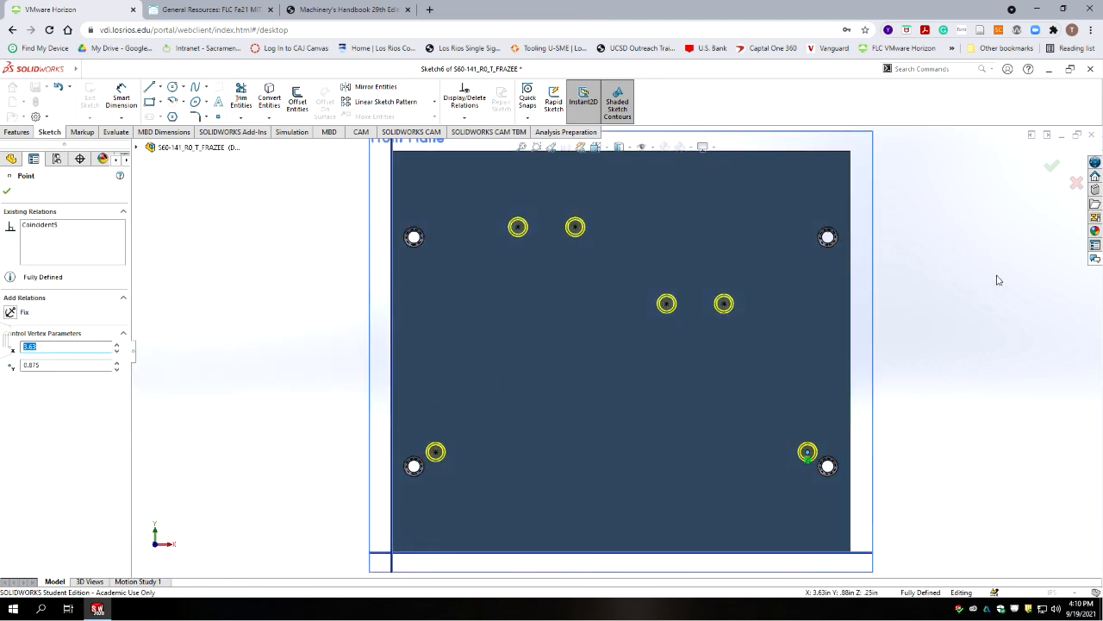
Accept the hole positions, complete the dowel hole feature, and inspect the finished holes in the plate.
click(1051, 168)
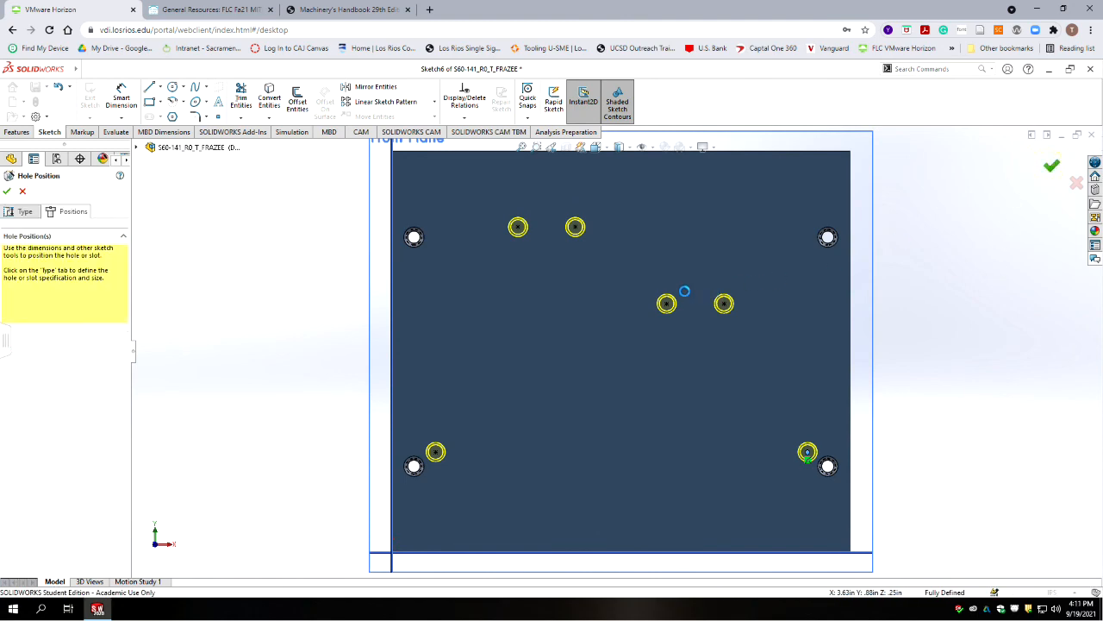
click(1051, 167)
middle_drag(620, 377, 457, 365)
scroll(457, 365, up, 5)
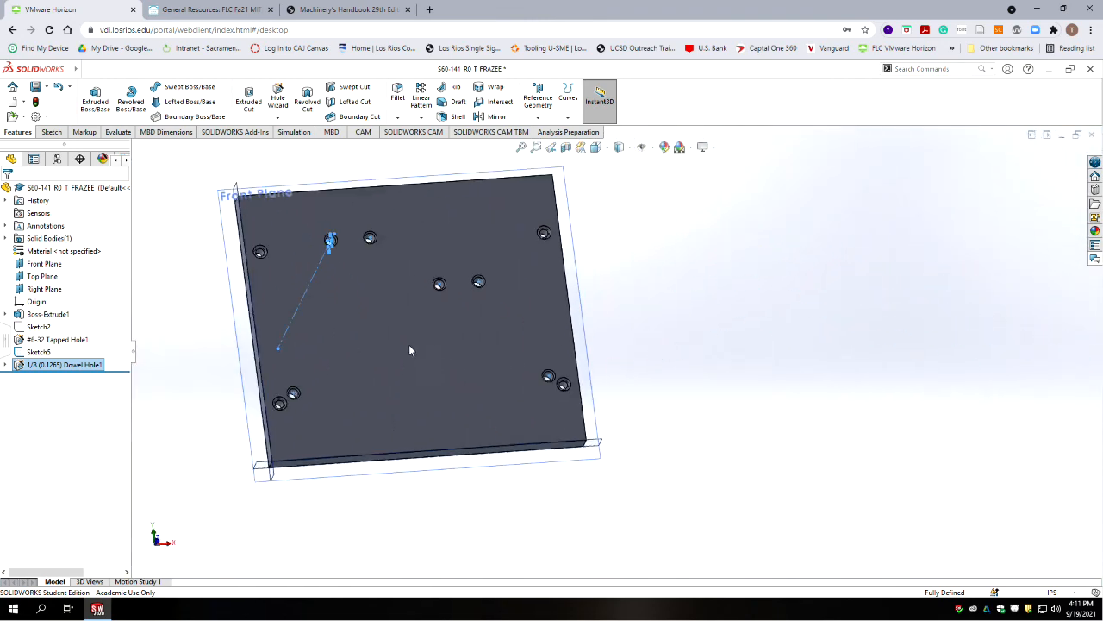
scroll(534, 320, down, 4)
scroll(608, 378, up, 2)
mouse_move(599, 333)
middle_down()
mouse_move(589, 271)
mouse_move(575, 308)
mouse_move(581, 337)
middle_up()
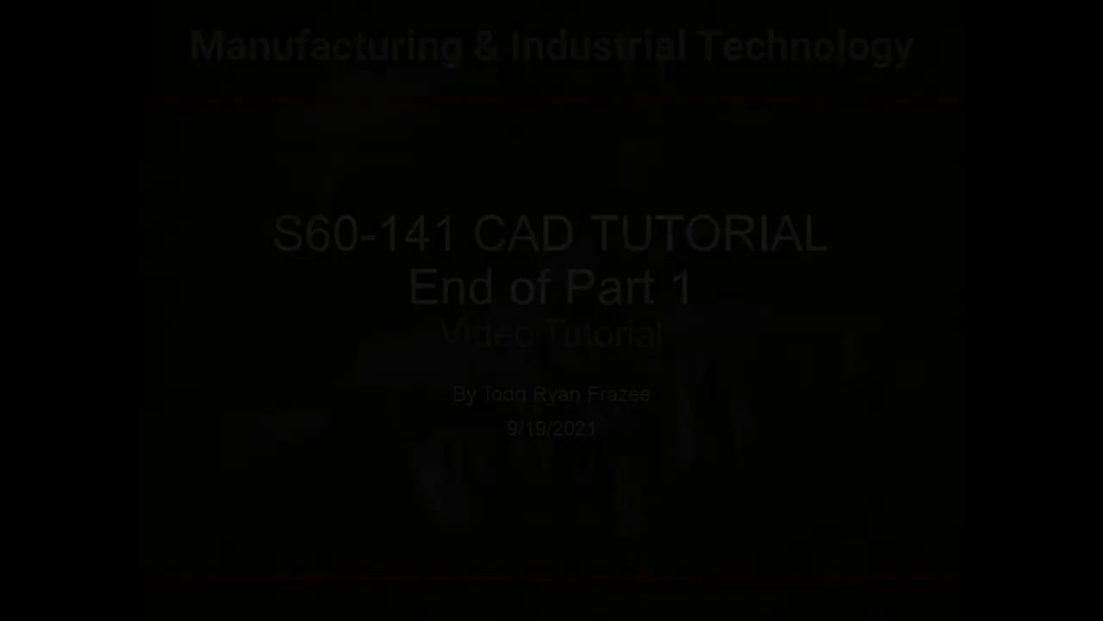